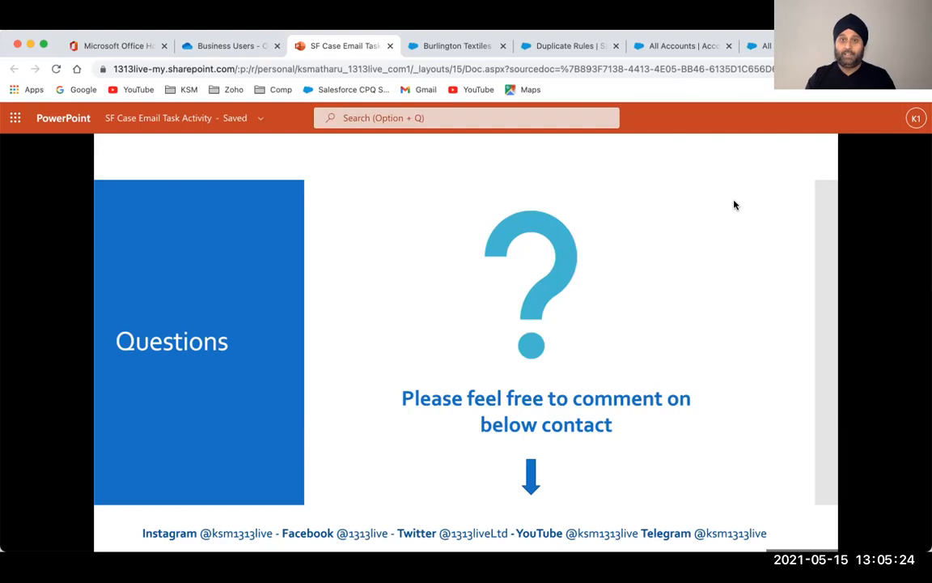
Switch from the PowerPoint deck to the Burlington Textiles Corp of America account record
{"action": "left_click", "coordinate": [455, 46]}
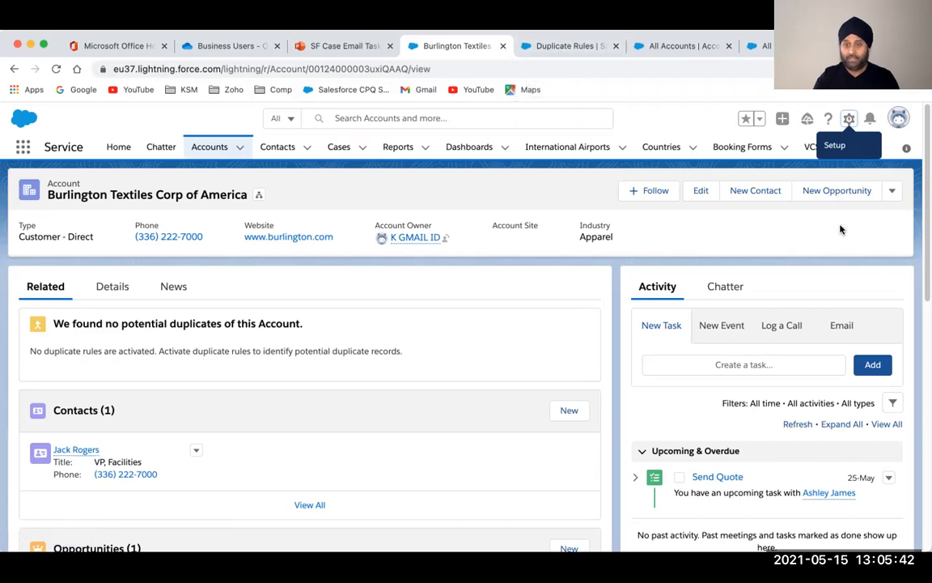
{"action": "left_click", "coordinate": [592, 46]}
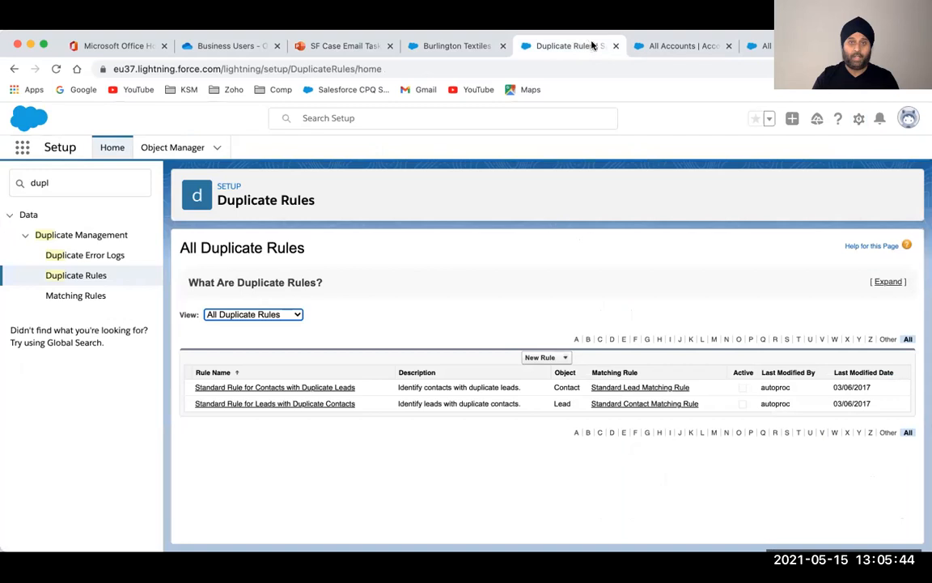
{"action": "left_click", "coordinate": [641, 47]}
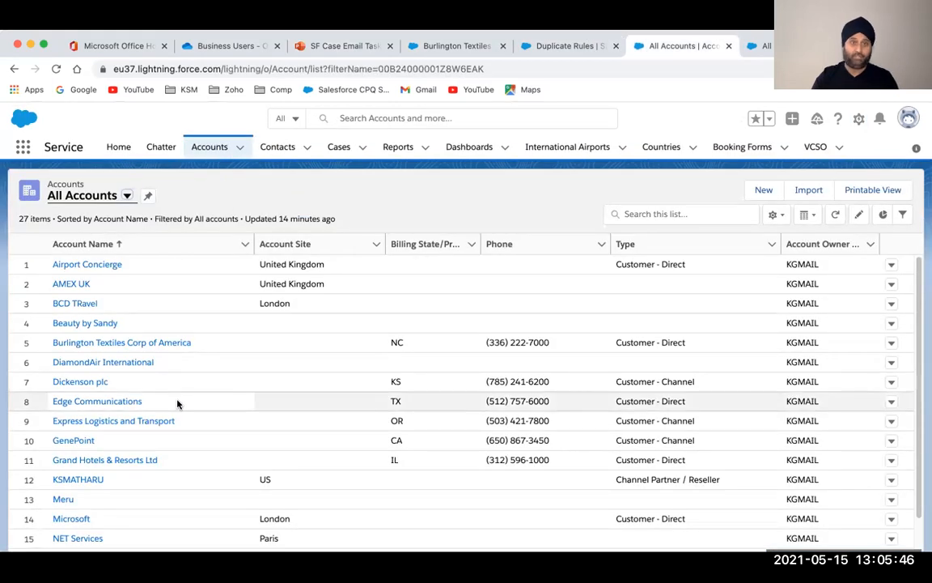
{"action": "scroll", "coordinate": [176, 402], "scroll_direction": "down", "scroll_amount": 5}
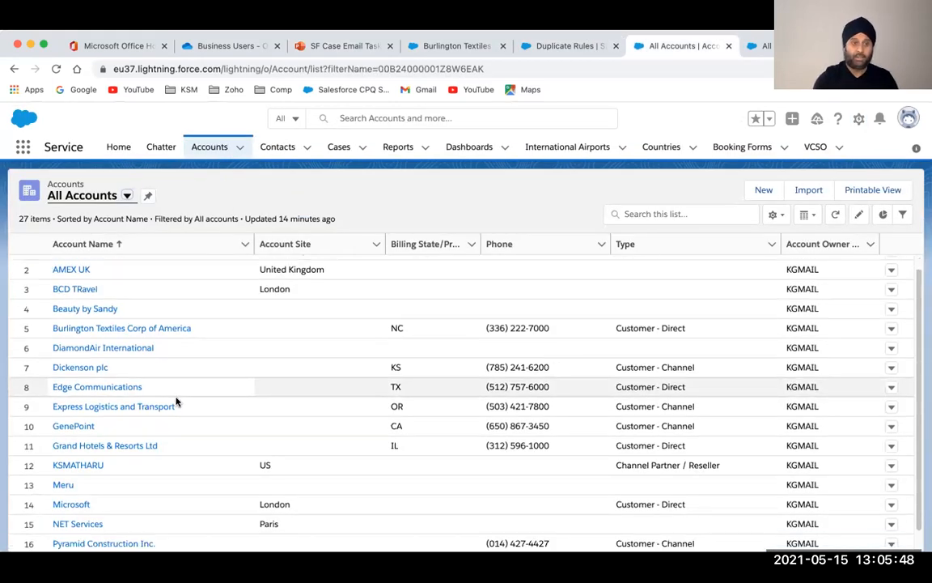
{"action": "scroll", "coordinate": [176, 402], "scroll_direction": "up", "scroll_amount": 3}
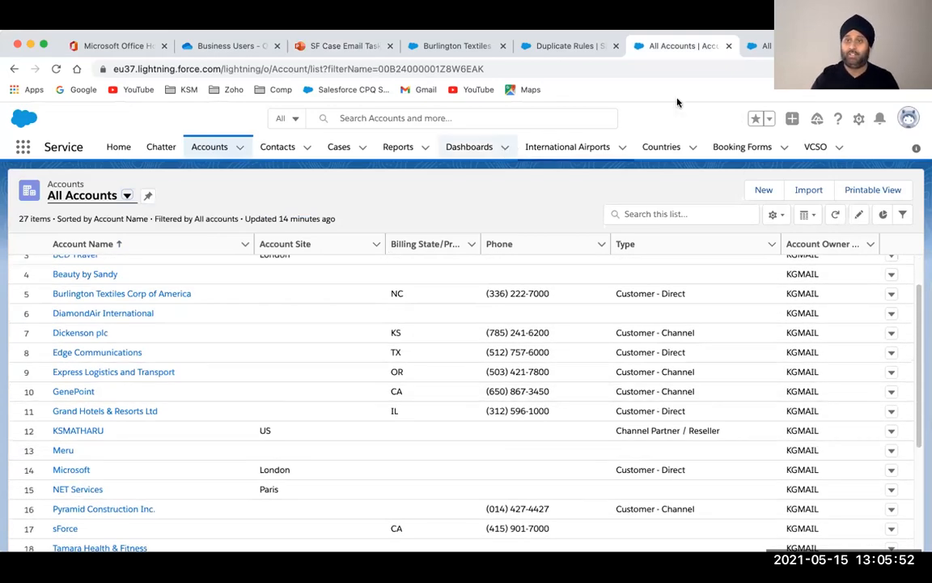
{"action": "left_click", "coordinate": [761, 46]}
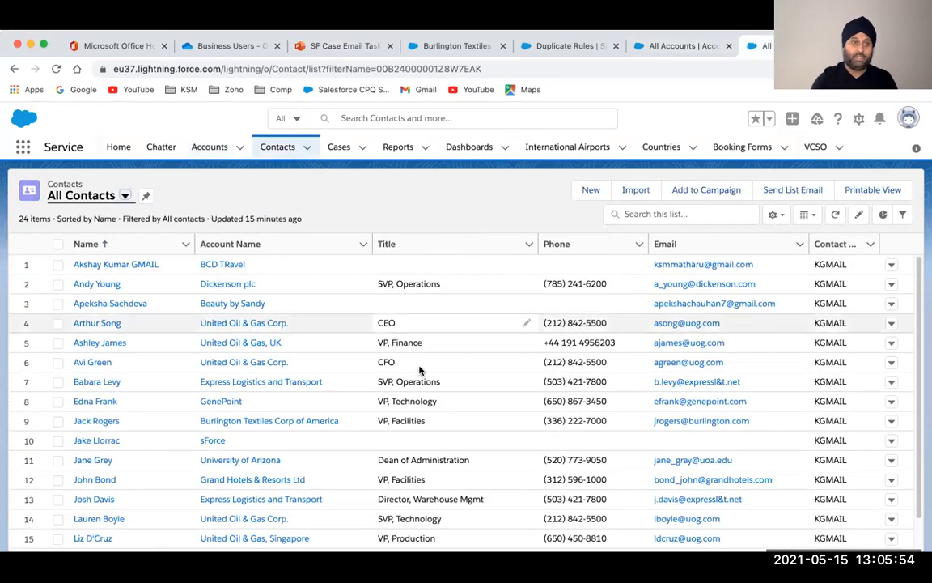
{"action": "scroll", "coordinate": [87, 534], "scroll_direction": "down", "scroll_amount": 5}
{"action": "scroll", "coordinate": [89, 534], "scroll_direction": "up", "scroll_amount": 5}
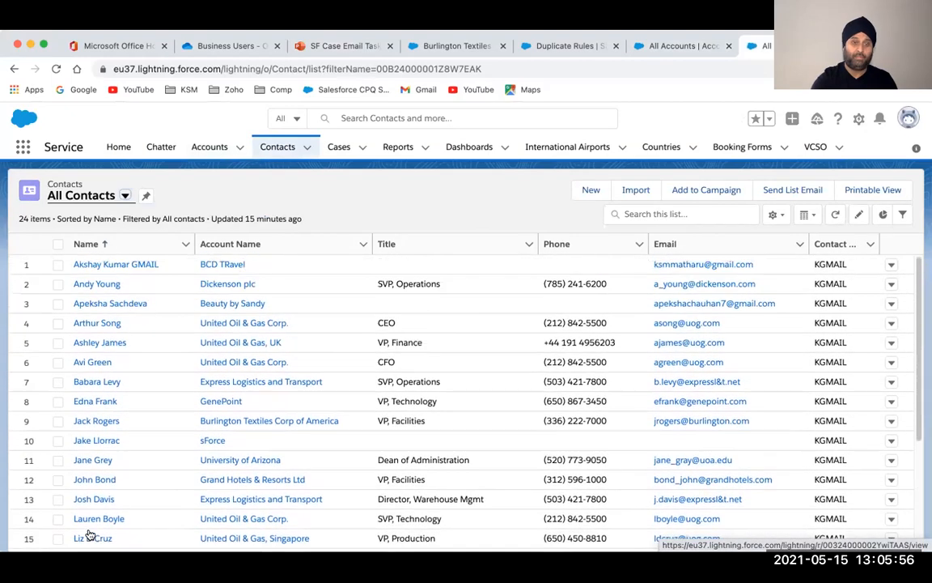
{"action": "scroll", "coordinate": [89, 535], "scroll_direction": "down", "scroll_amount": 3}
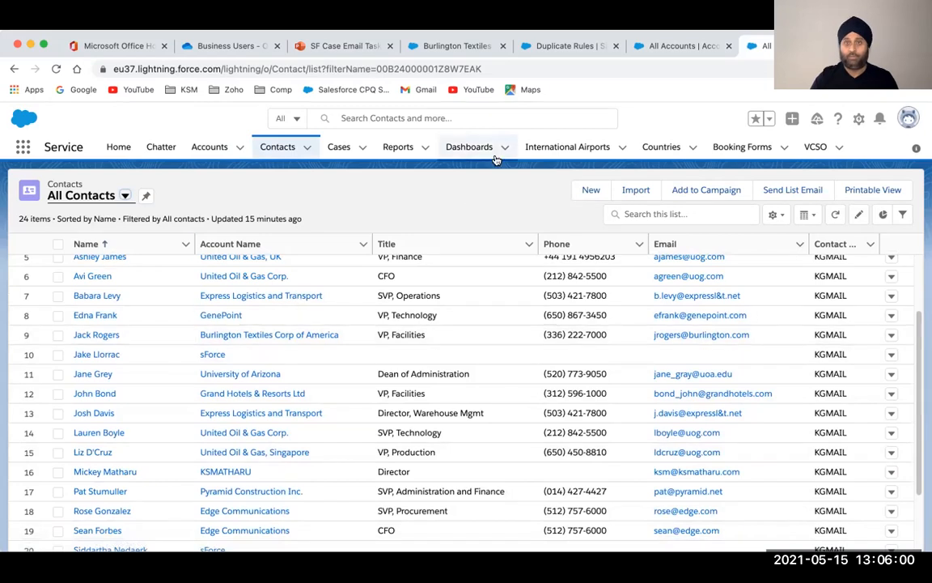
{"action": "left_click", "coordinate": [481, 47]}
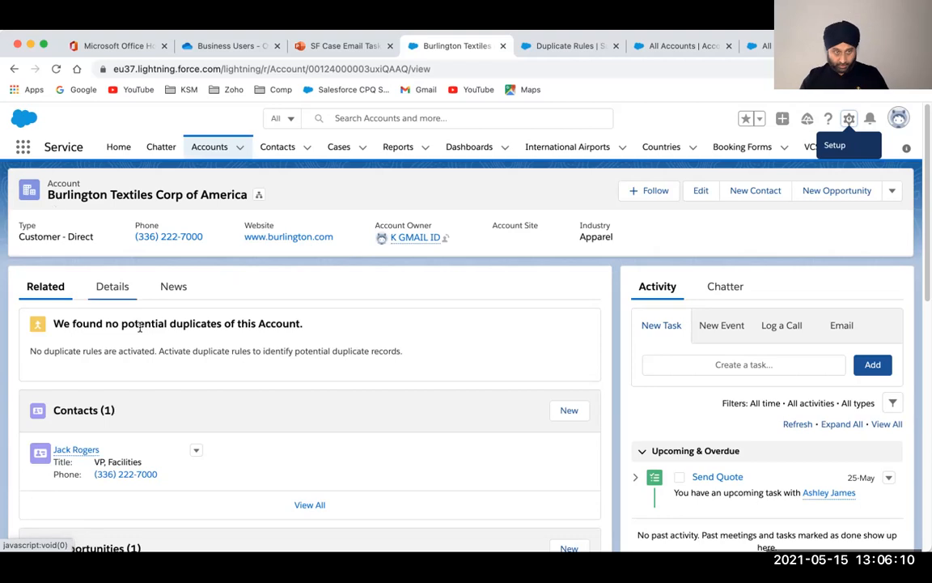
{"action": "left_click", "coordinate": [116, 293]}
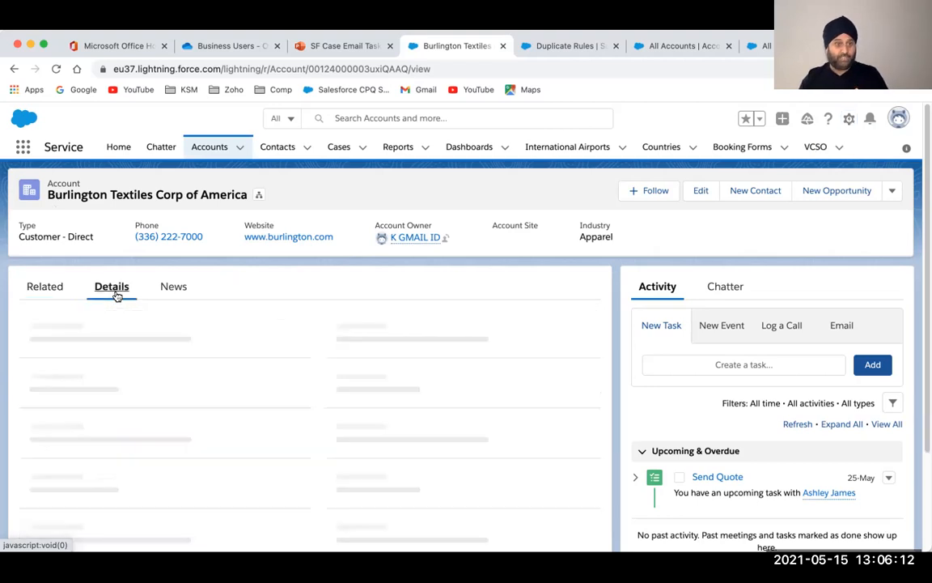
{"action": "scroll", "coordinate": [116, 297], "scroll_direction": "down", "scroll_amount": 5}
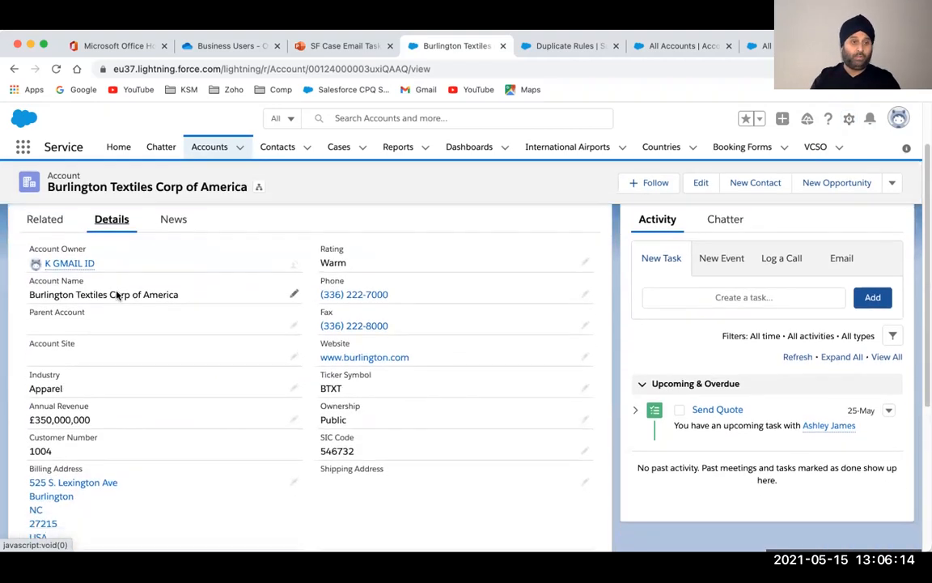
{"action": "scroll", "coordinate": [115, 295], "scroll_direction": "down", "scroll_amount": 2}
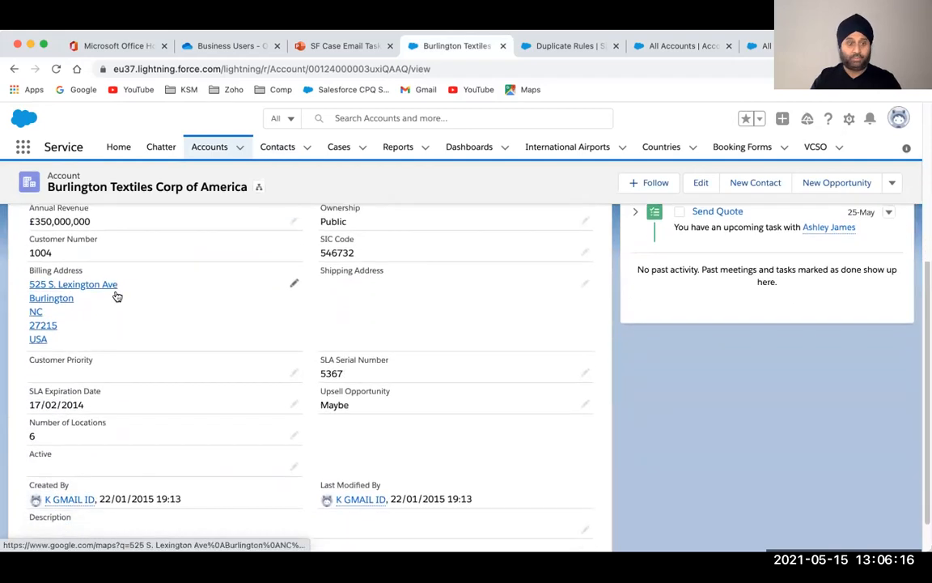
{"action": "scroll", "coordinate": [116, 296], "scroll_direction": "up", "scroll_amount": 4}
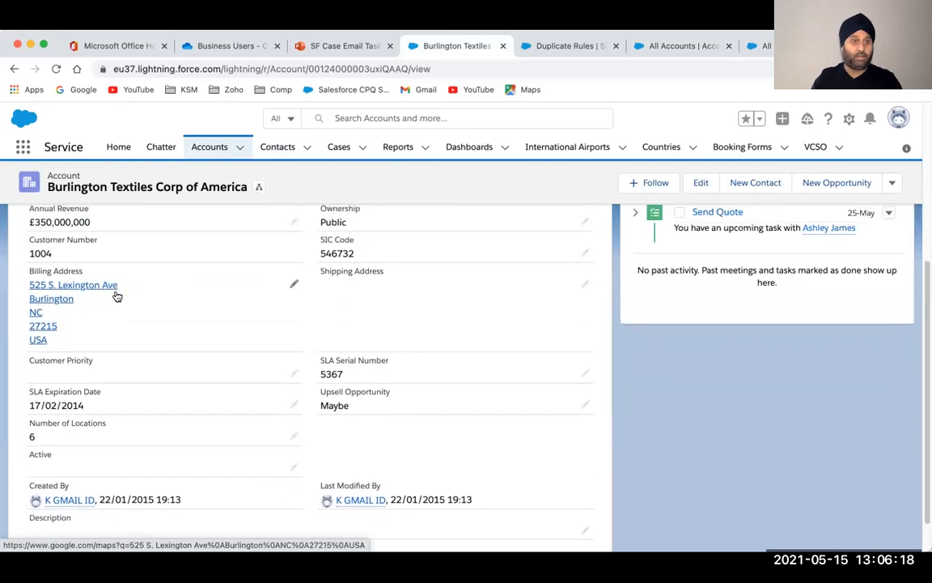
{"action": "scroll", "coordinate": [115, 296], "scroll_direction": "up", "scroll_amount": 3}
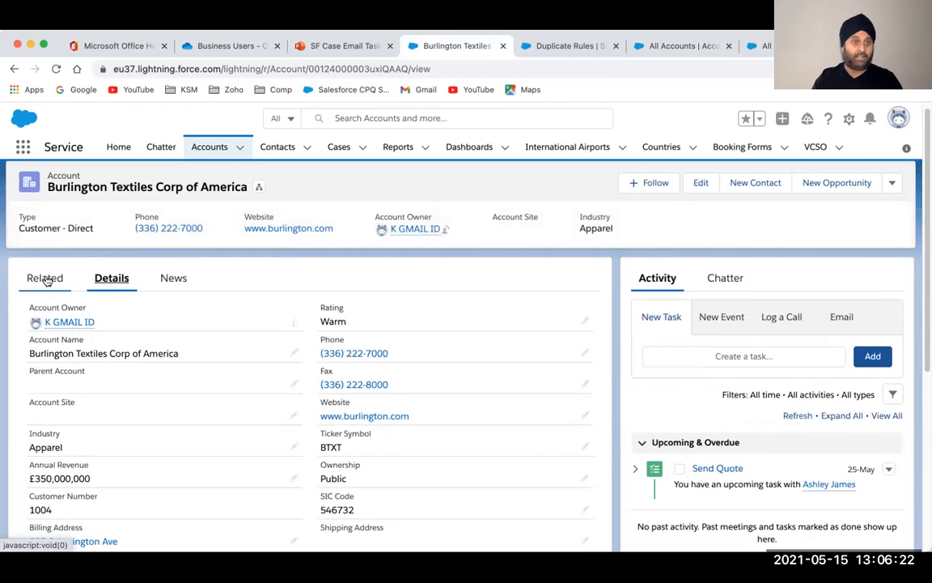
{"action": "left_click", "coordinate": [45, 278]}
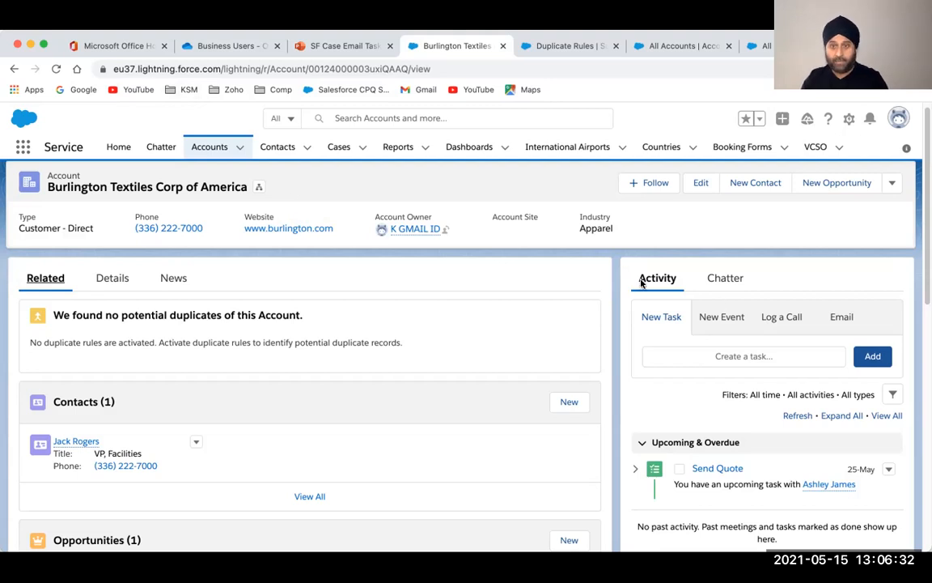
{"action": "left_click", "coordinate": [729, 279]}
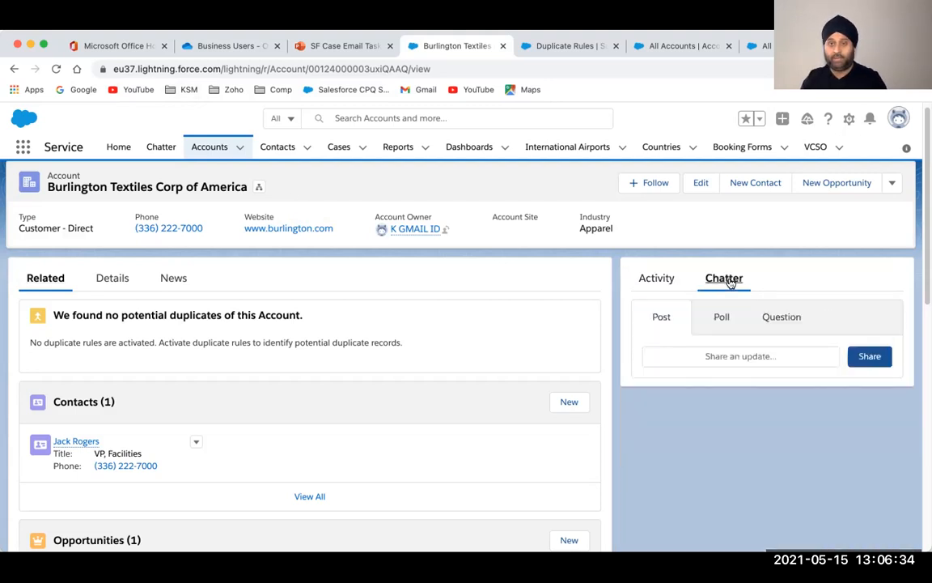
{"action": "left_click", "coordinate": [666, 284]}
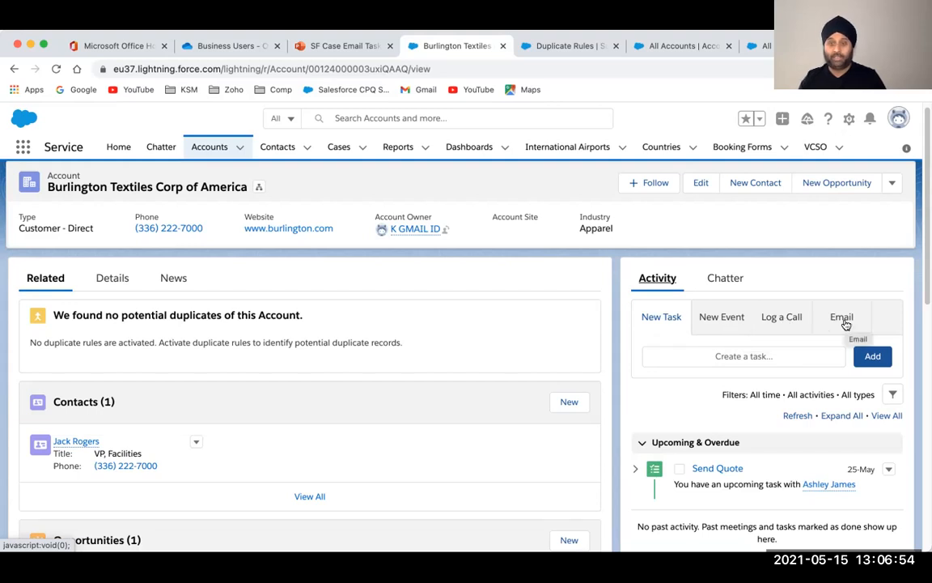
Start an account task with subject 'Please make a call on Tuesday as i am off', due 18/05/2021
{"action": "left_click", "coordinate": [743, 356]}
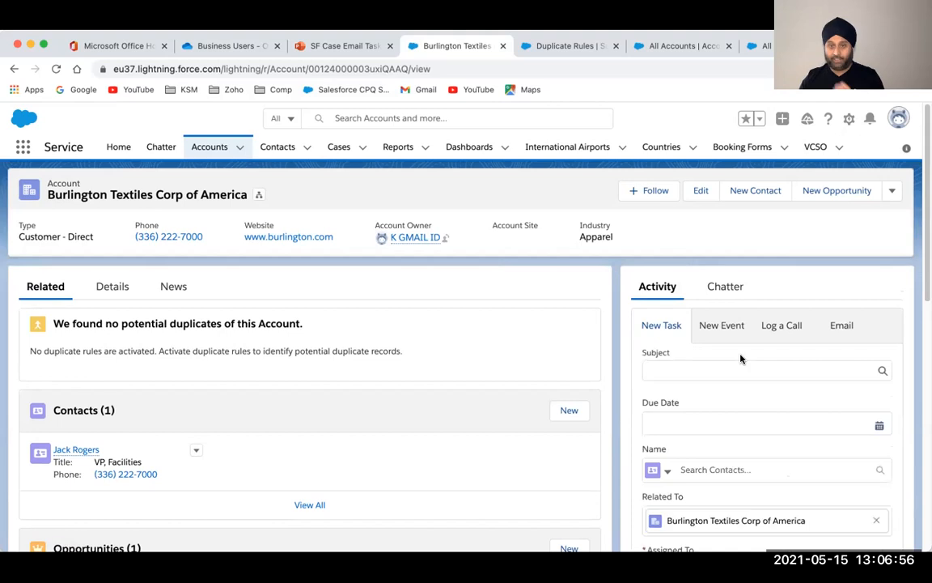
{"action": "left_click", "coordinate": [721, 371]}
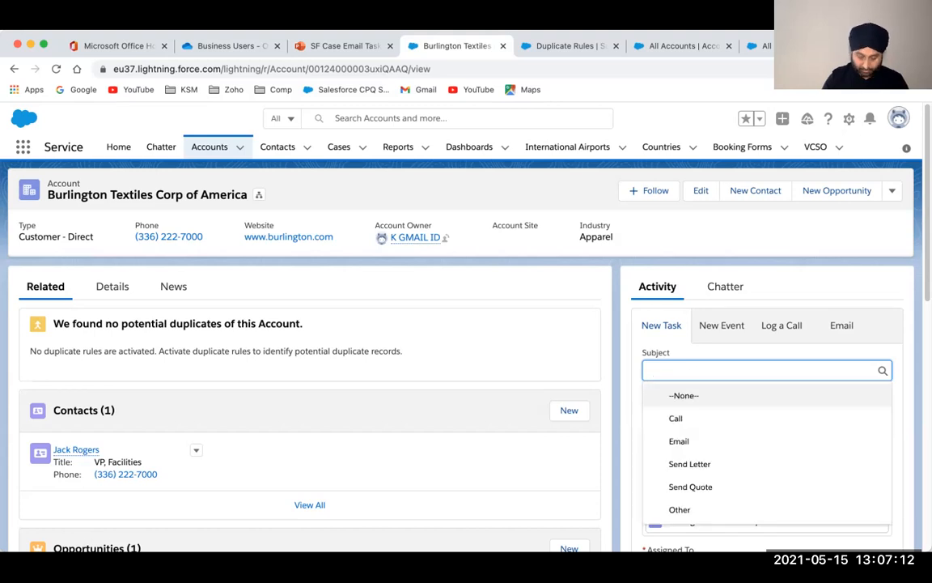
{"action": "type", "text": "Please make a call on Tuesday as i am off"}
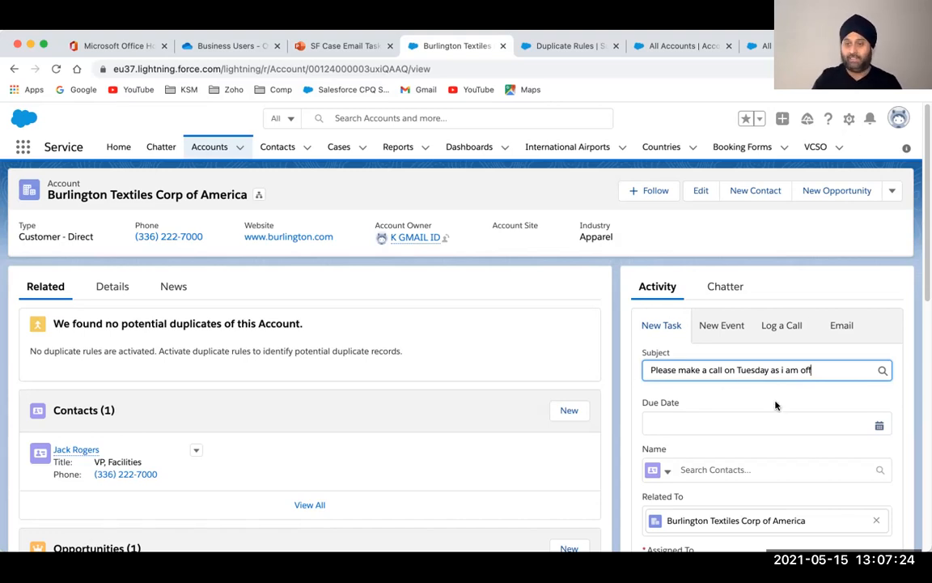
{"action": "left_click", "coordinate": [880, 426]}
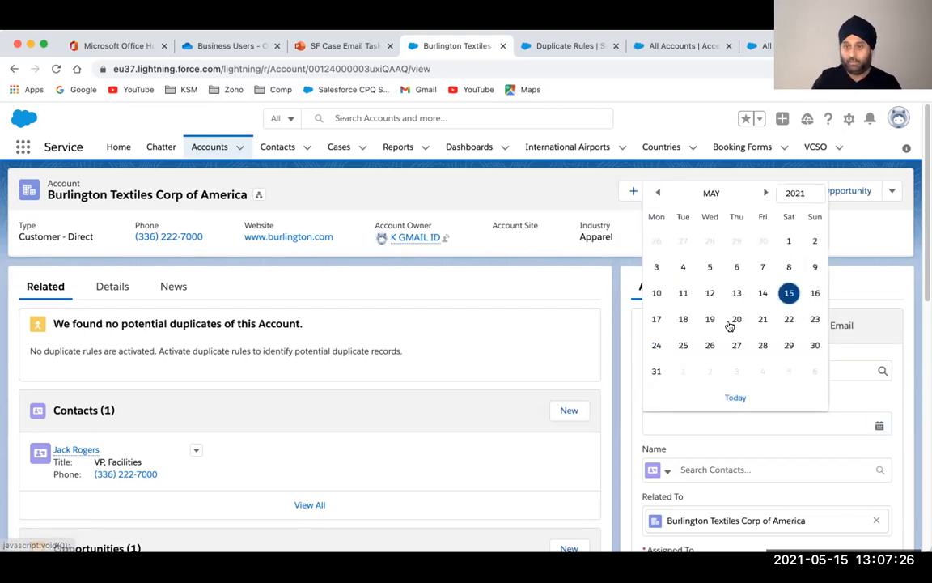
{"action": "left_click", "coordinate": [684, 320]}
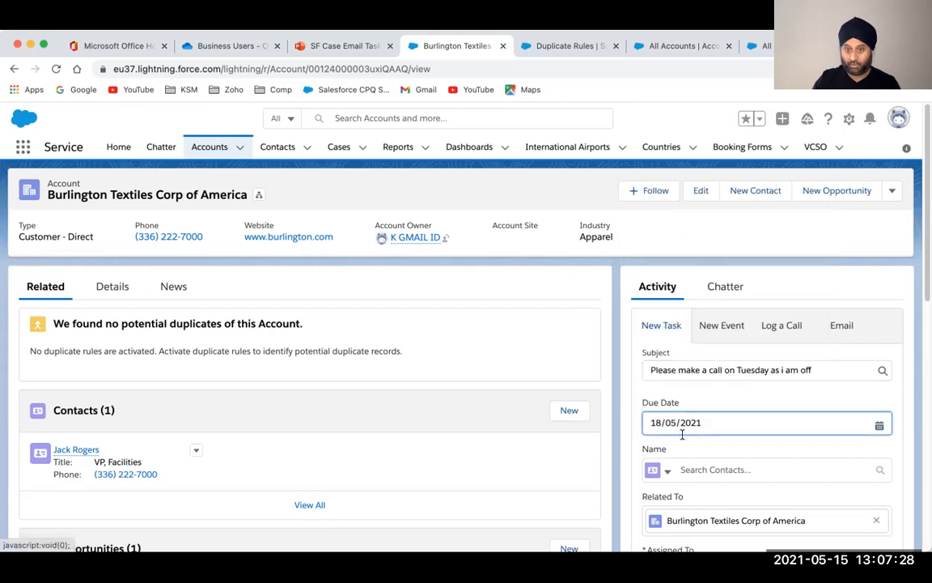
Try the Name contact lookup, then dismiss its suggestions without choosing one
{"action": "left_click", "coordinate": [704, 466]}
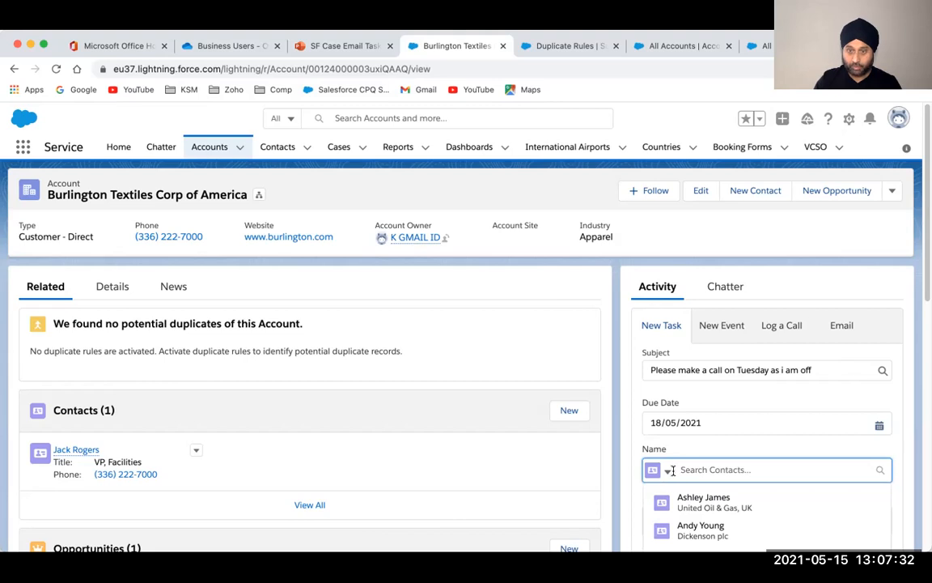
{"action": "left_click", "coordinate": [668, 473]}
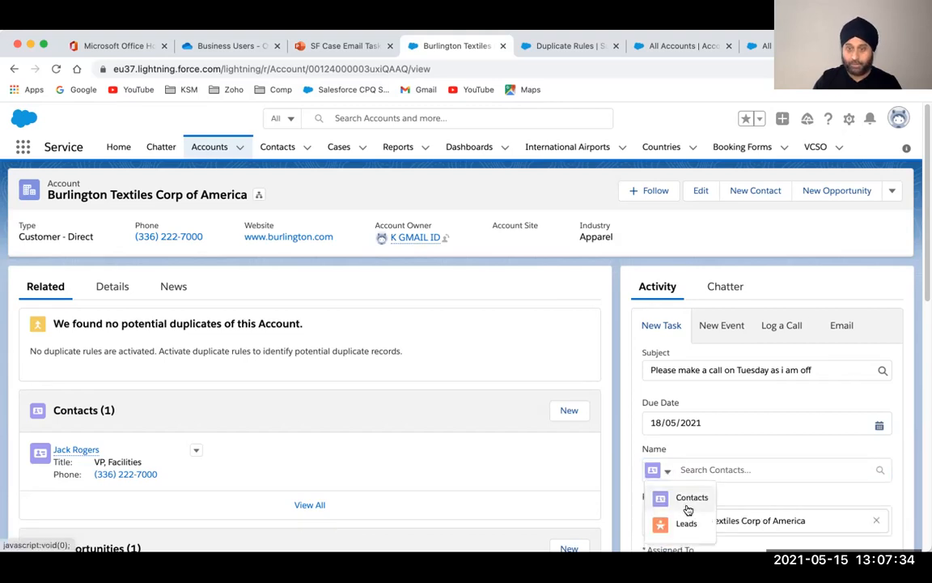
{"action": "left_click", "coordinate": [739, 476]}
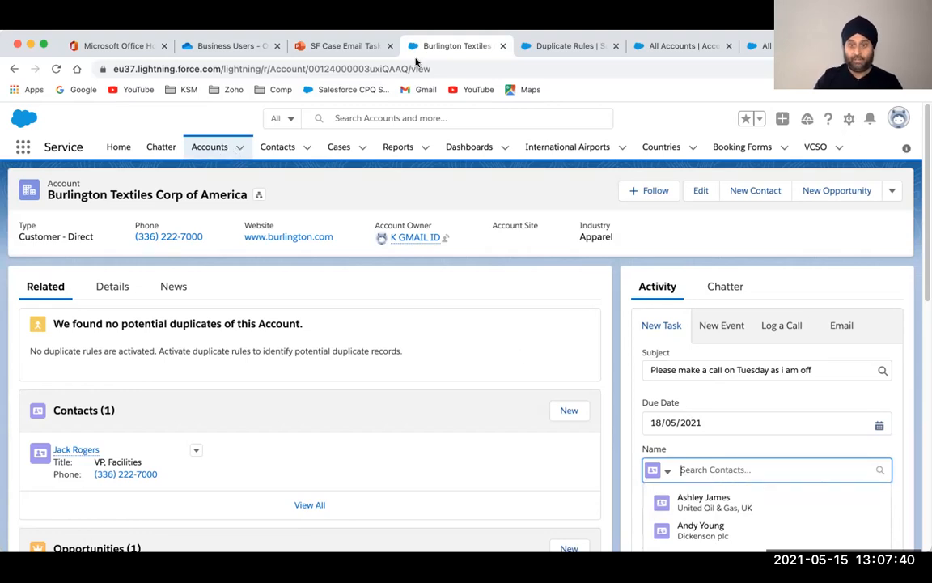
{"action": "scroll", "coordinate": [629, 404], "scroll_direction": "down", "scroll_amount": 1}
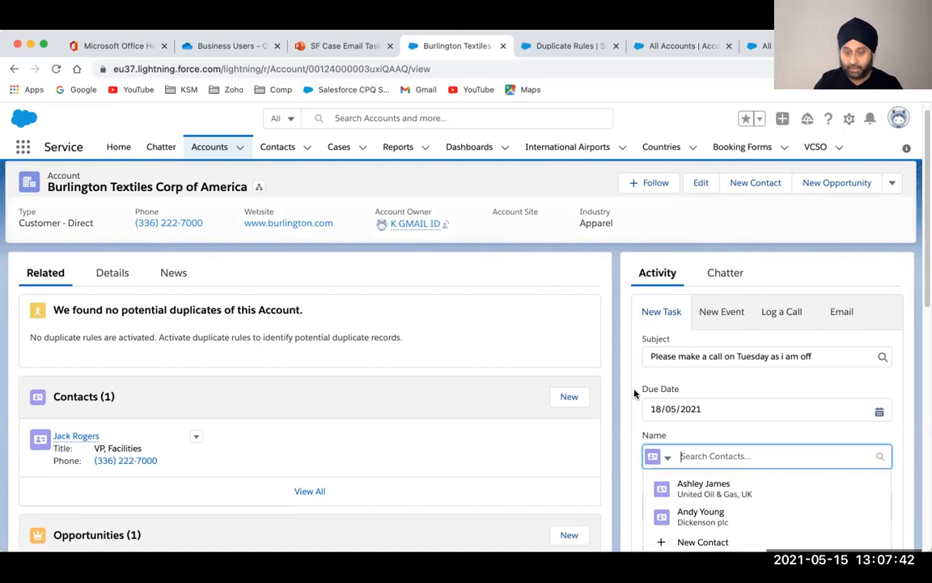
{"action": "scroll", "coordinate": [634, 389], "scroll_direction": "down", "scroll_amount": 3}
{"action": "left_click", "coordinate": [634, 390]}
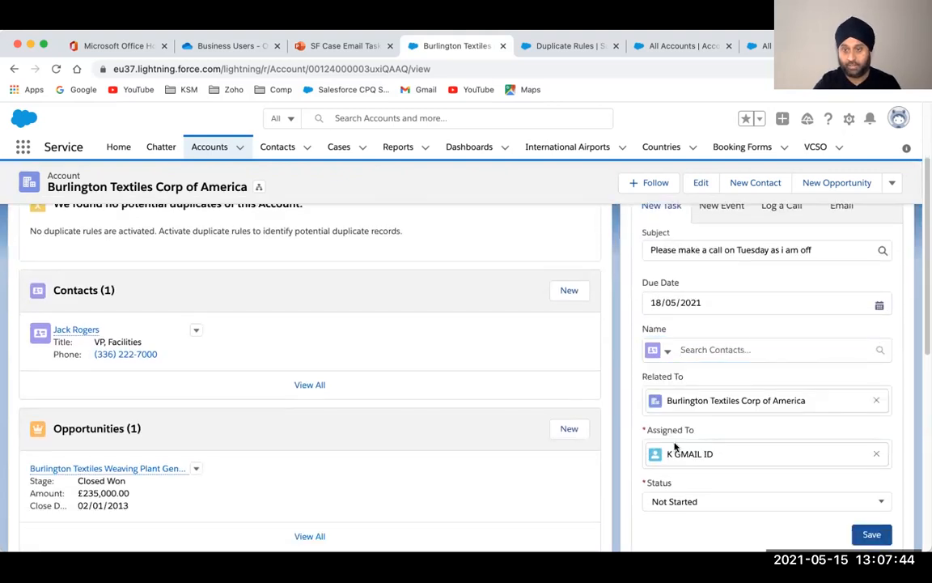
Reassign the task to another user, link the first suggested contact, and keep status Not Started
{"action": "left_click", "coordinate": [879, 454]}
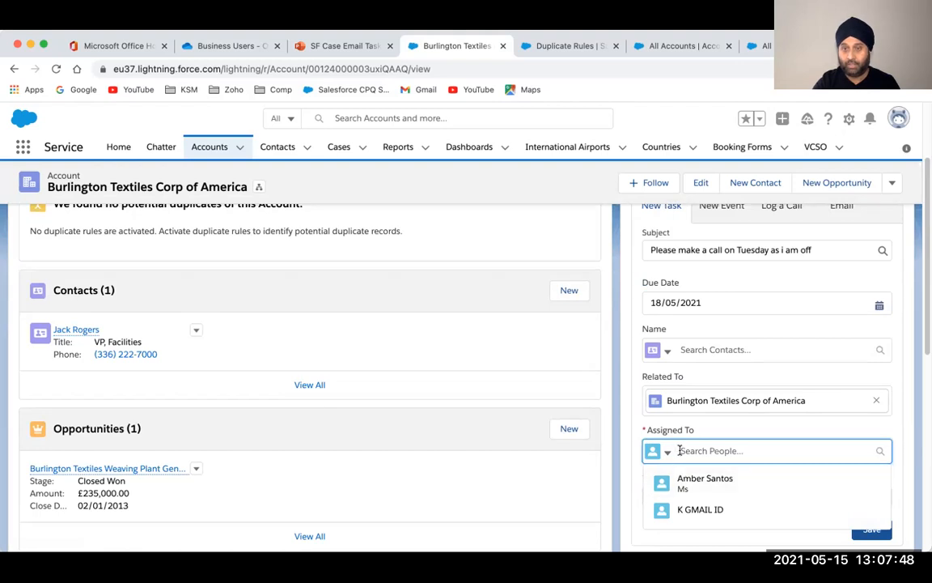
{"action": "left_click", "coordinate": [697, 484]}
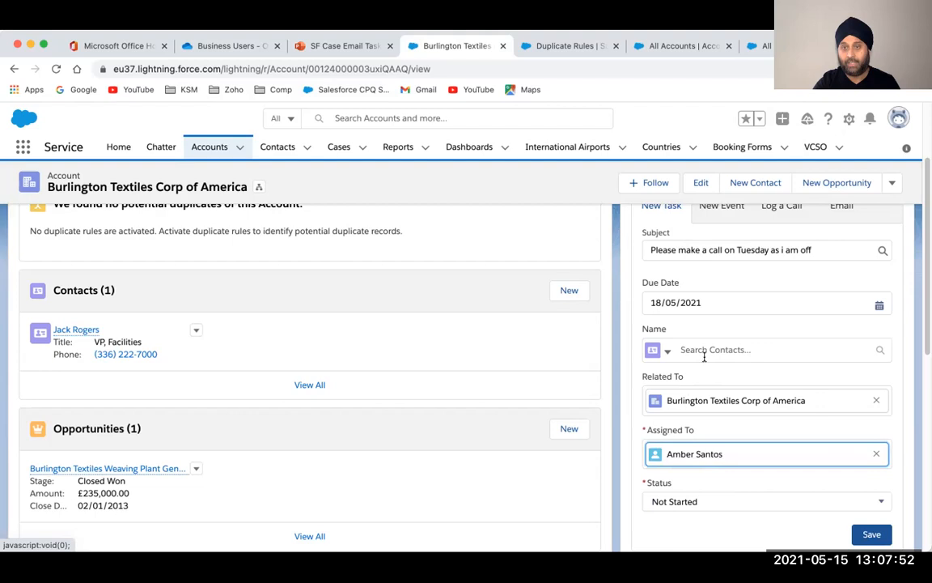
{"action": "left_click", "coordinate": [680, 350]}
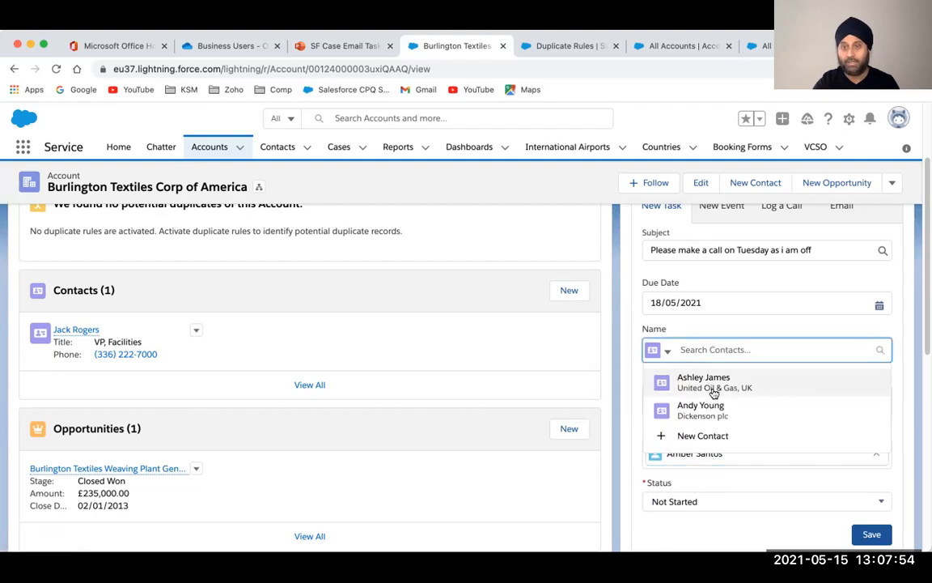
{"action": "left_click", "coordinate": [718, 379]}
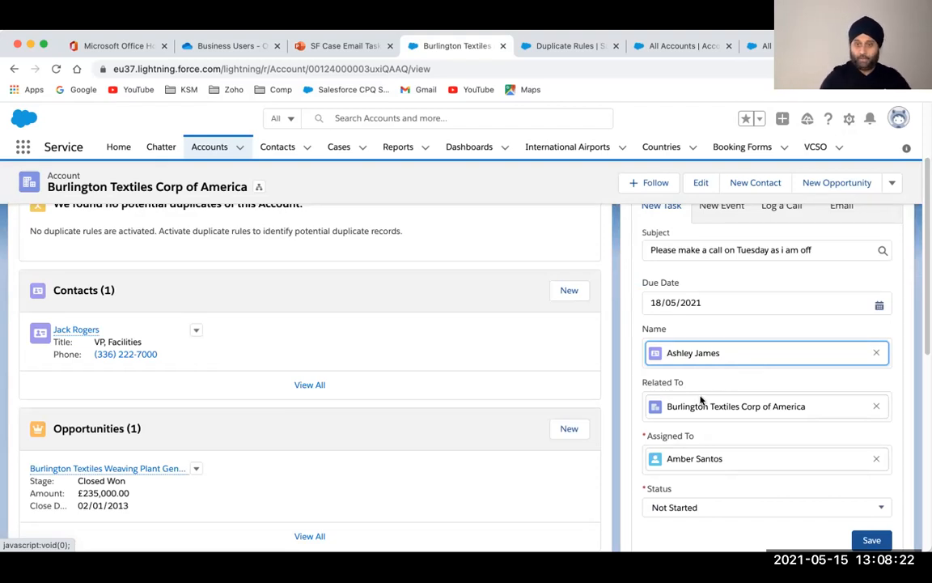
{"action": "left_click", "coordinate": [683, 508]}
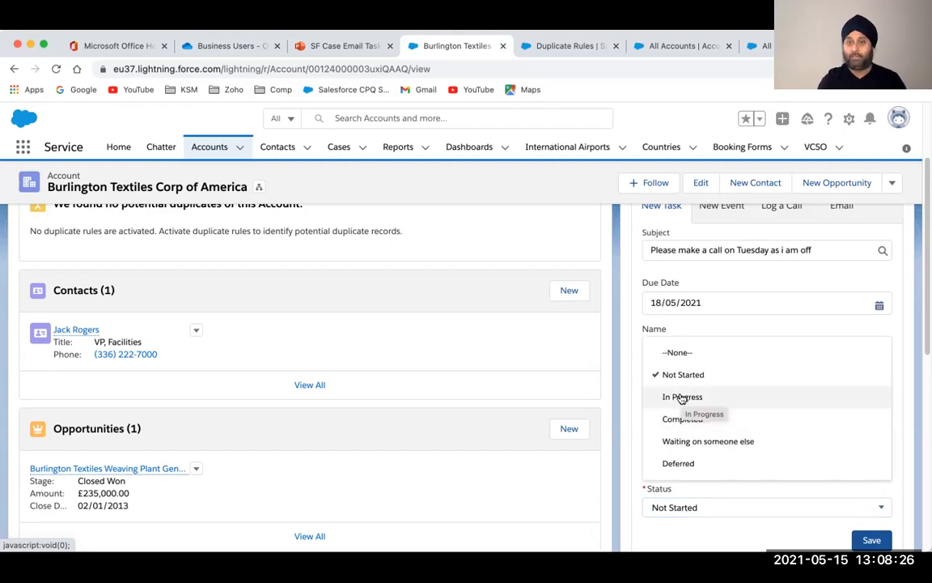
{"action": "left_click", "coordinate": [617, 416]}
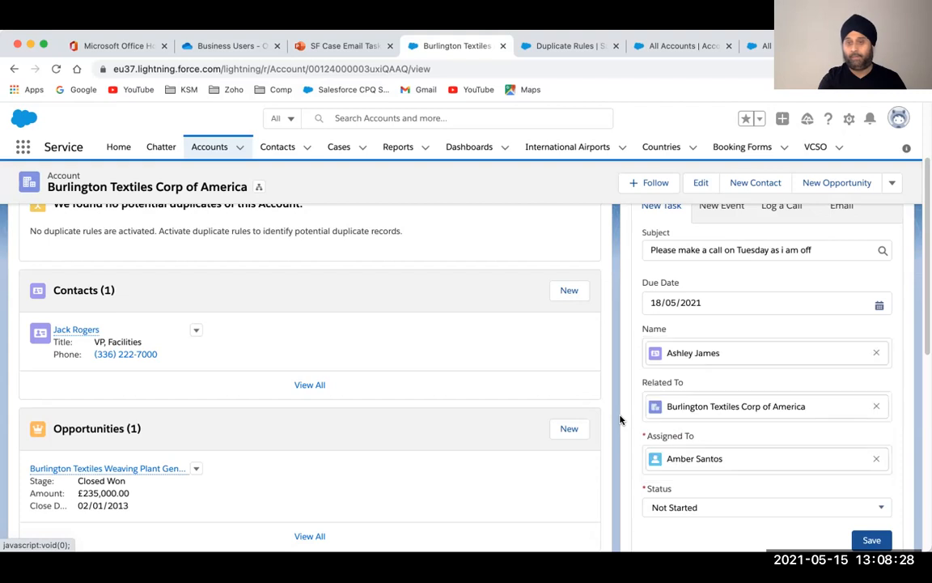
{"action": "scroll", "coordinate": [624, 423], "scroll_direction": "up", "scroll_amount": 2}
{"action": "scroll", "coordinate": [624, 422], "scroll_direction": "down", "scroll_amount": 5}
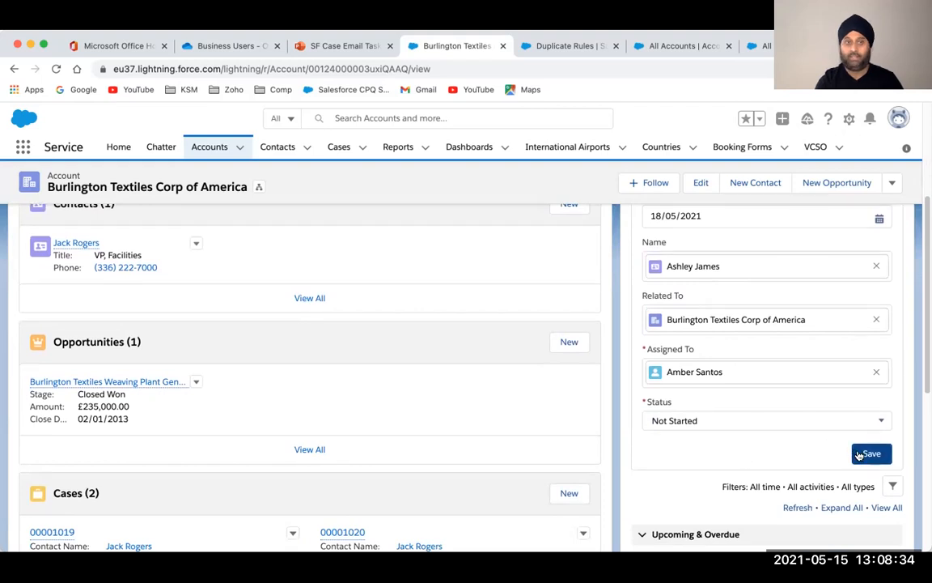
Save the call task and review it among the account's upcoming activities
{"action": "left_click", "coordinate": [860, 455]}
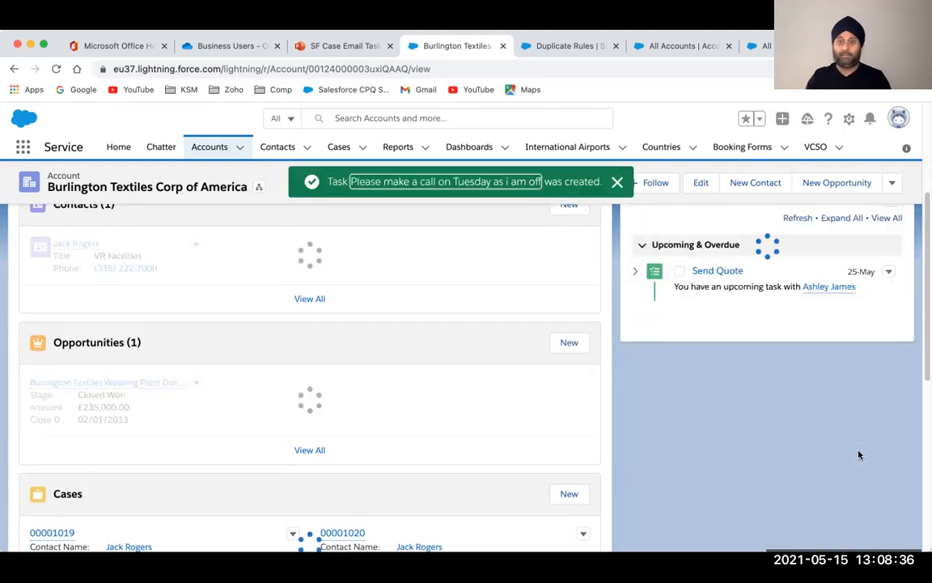
{"action": "scroll", "coordinate": [860, 455], "scroll_direction": "up", "scroll_amount": 4}
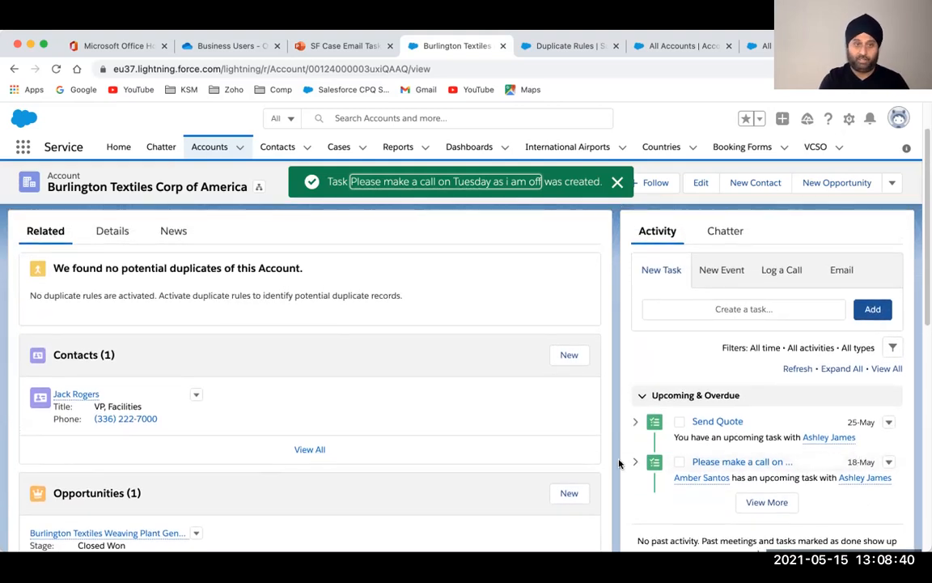
{"action": "scroll", "coordinate": [563, 445], "scroll_direction": "down", "scroll_amount": 2}
{"action": "scroll", "coordinate": [564, 443], "scroll_direction": "down", "scroll_amount": 10}
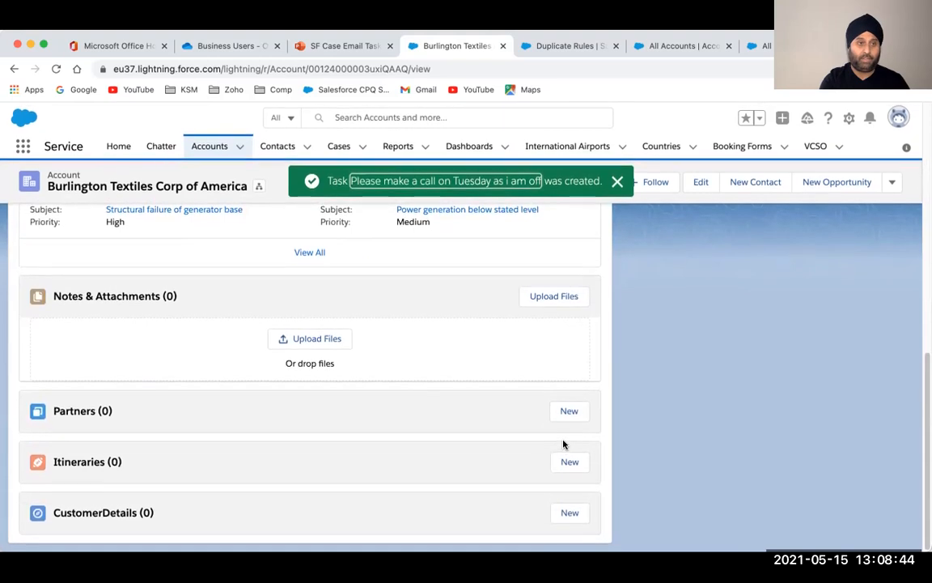
{"action": "scroll", "coordinate": [564, 444], "scroll_direction": "up", "scroll_amount": 5}
{"action": "scroll", "coordinate": [564, 446], "scroll_direction": "up", "scroll_amount": 5}
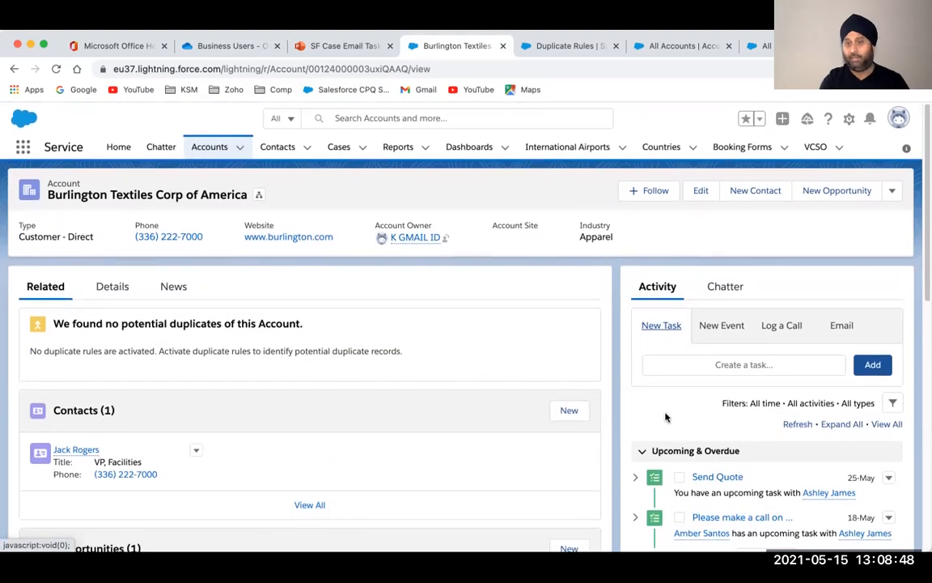
{"action": "scroll", "coordinate": [666, 416], "scroll_direction": "down", "scroll_amount": 2}
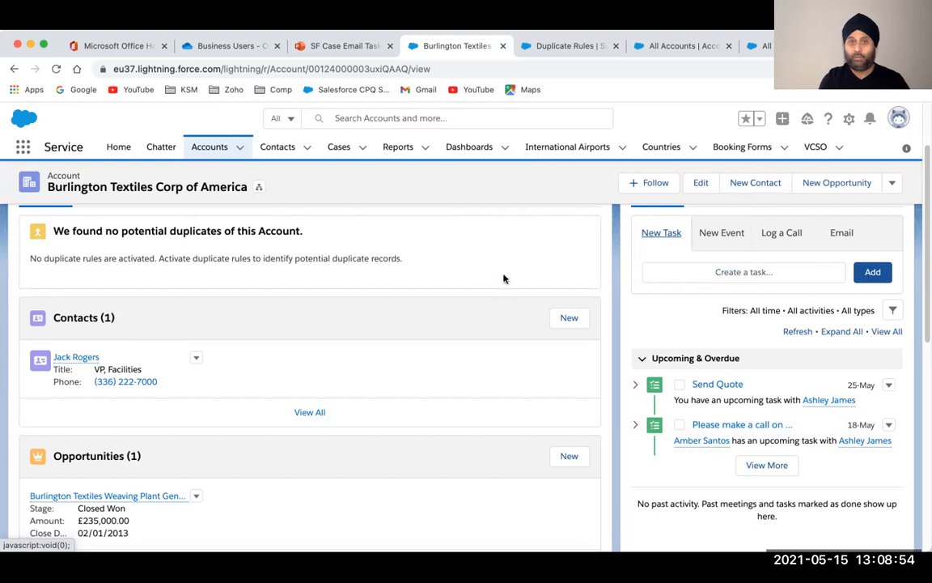
{"action": "scroll", "coordinate": [499, 278], "scroll_direction": "up", "scroll_amount": 2}
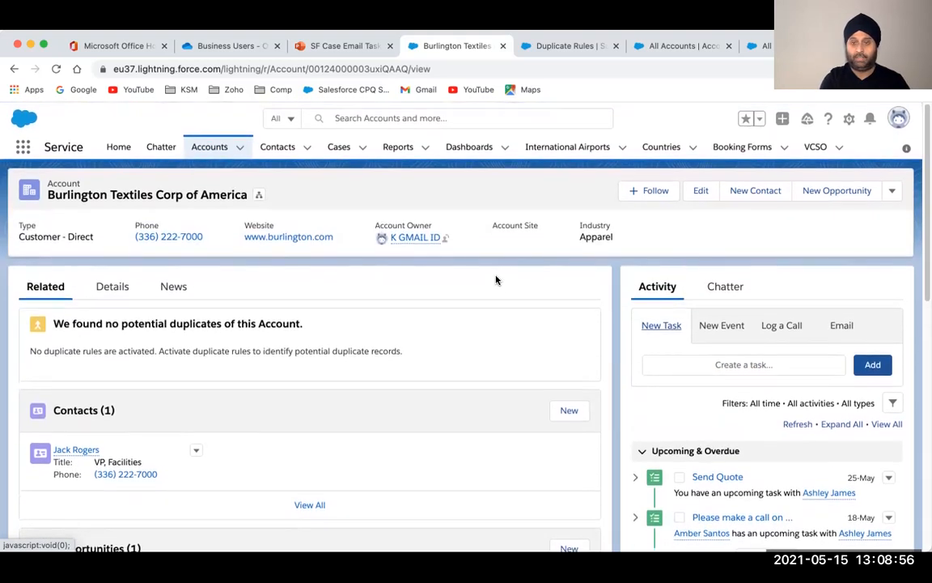
{"action": "left_click", "coordinate": [280, 150]}
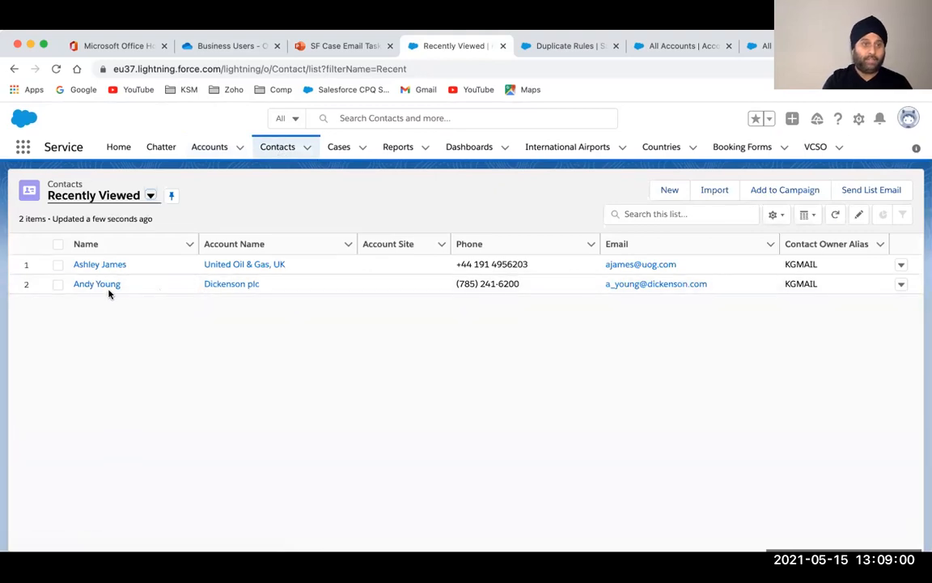
Open the linked contact's record, expand the call task, and open Burlington Textiles in a new tab
{"action": "left_click", "coordinate": [101, 266]}
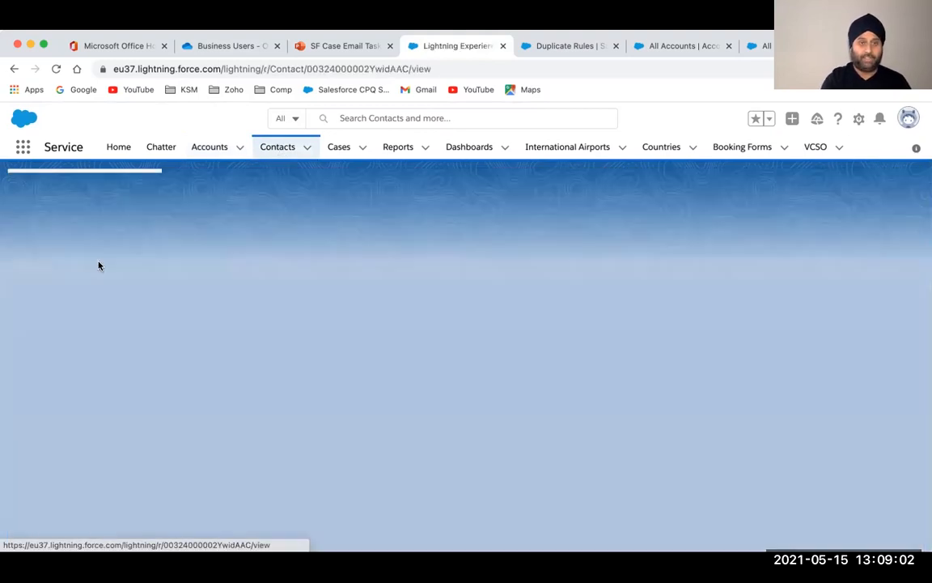
{"action": "scroll", "coordinate": [637, 471], "scroll_direction": "down", "scroll_amount": 3}
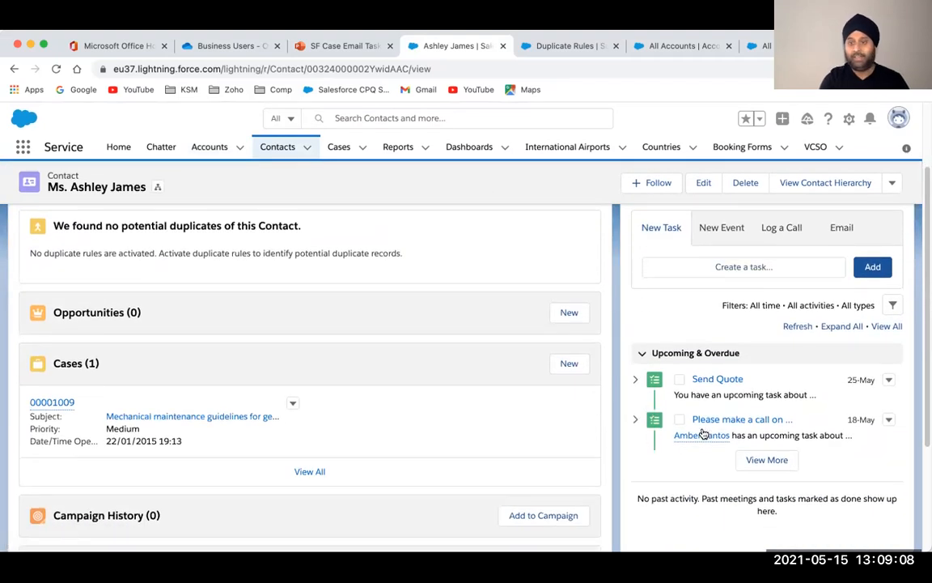
{"action": "left_click", "coordinate": [635, 419]}
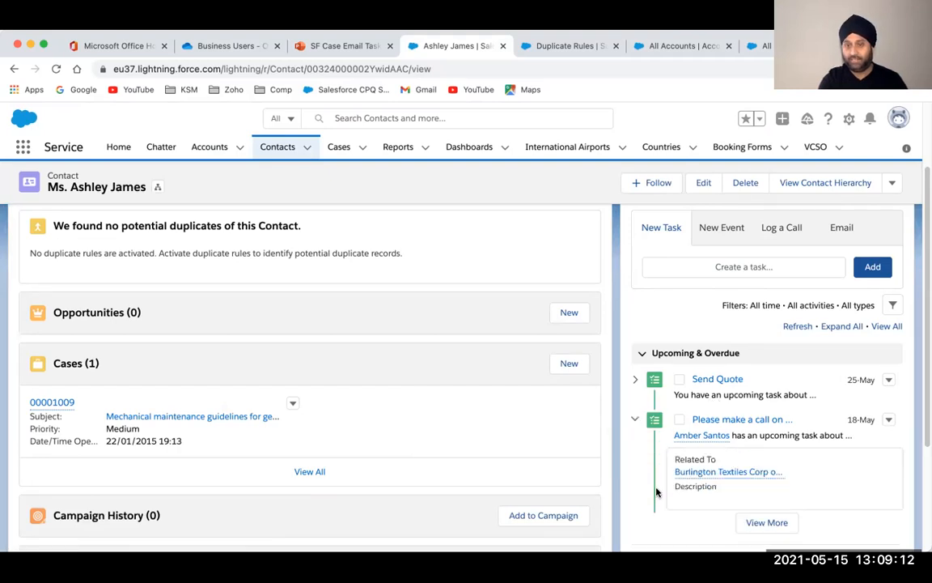
{"action": "scroll", "coordinate": [657, 489], "scroll_direction": "down", "scroll_amount": 2}
{"action": "mouse_move", "coordinate": [707, 422]}
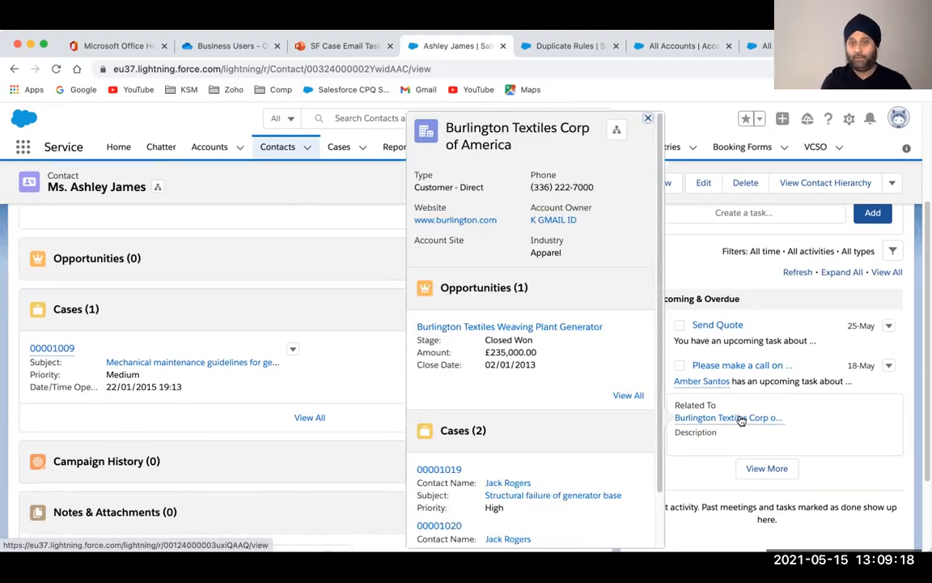
{"action": "right_click", "coordinate": [741, 420]}
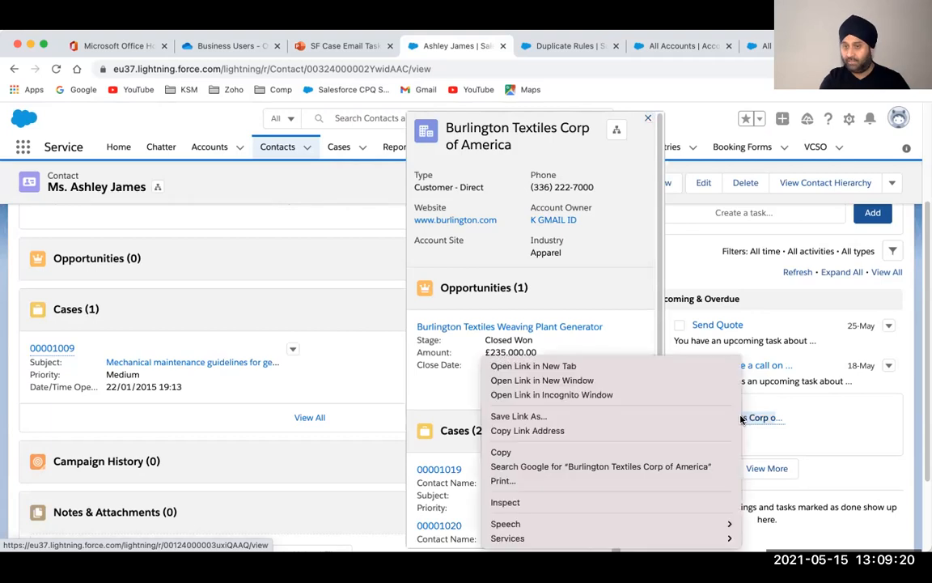
{"action": "left_click", "coordinate": [530, 366]}
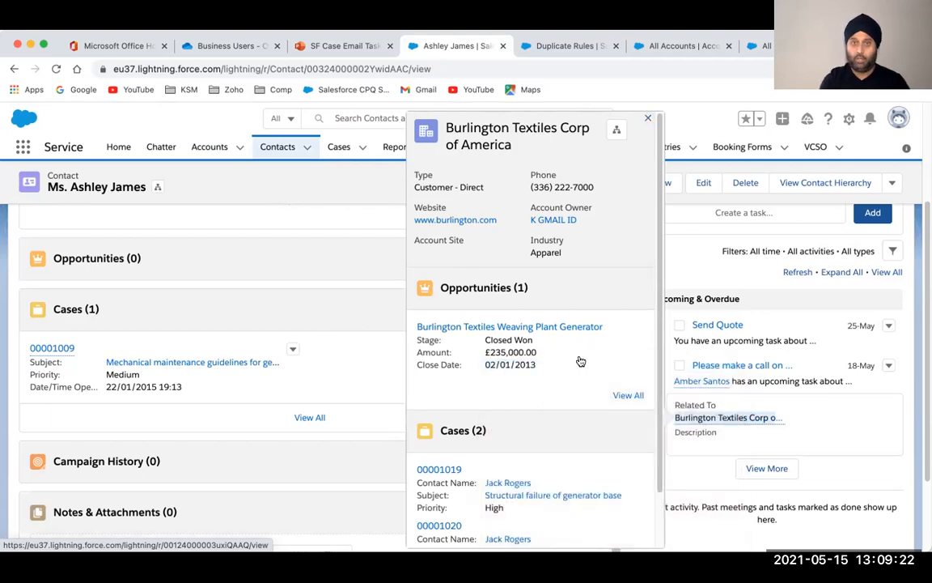
{"action": "left_click", "coordinate": [496, 46]}
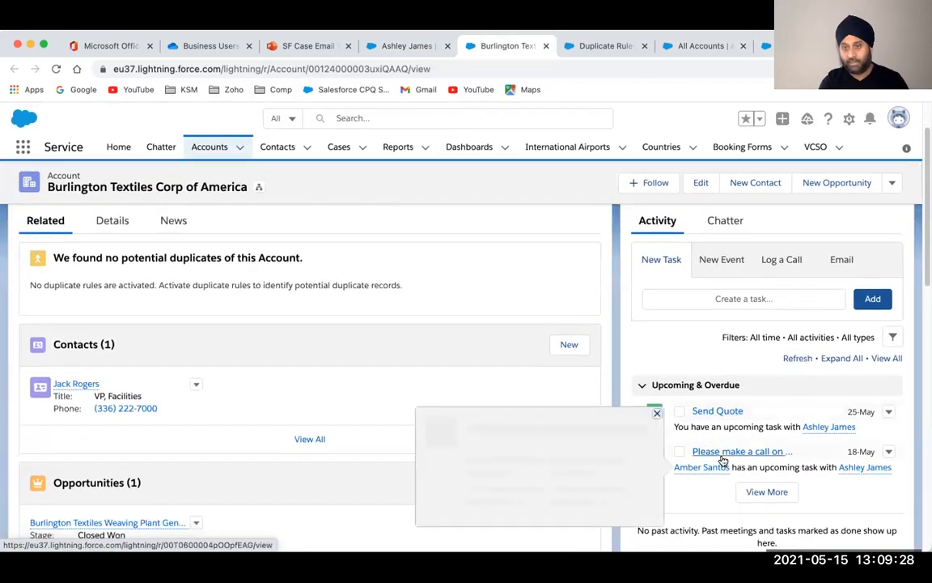
{"action": "left_click", "coordinate": [720, 457]}
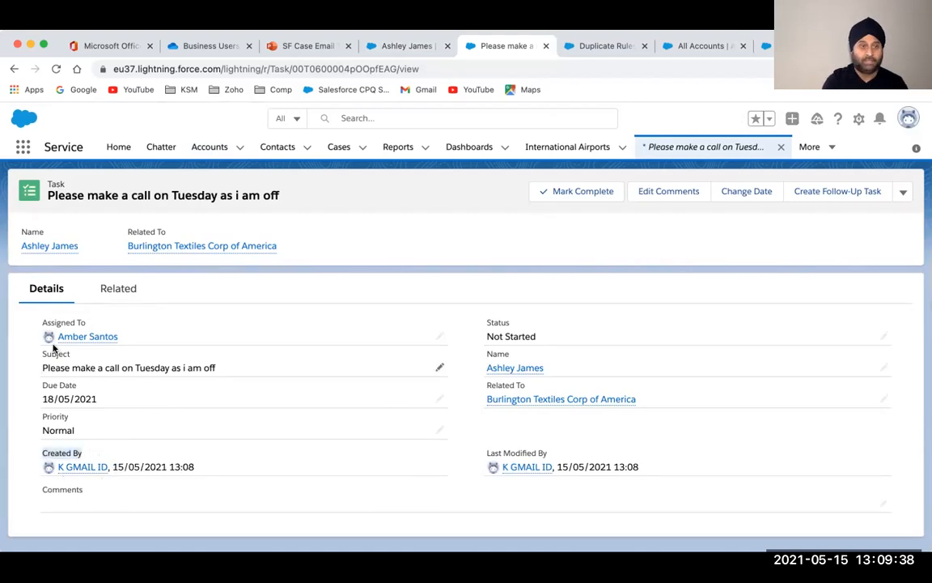
{"action": "mouse_move", "coordinate": [80, 343]}
{"action": "left_click_drag", "start_coordinate": [44, 399], "coordinate": [135, 404]}
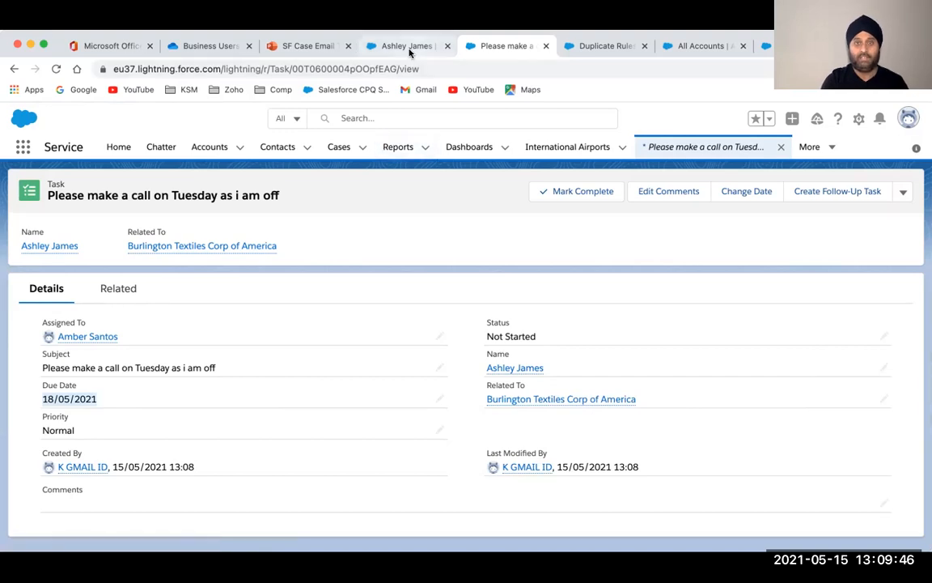
{"action": "left_click", "coordinate": [545, 46]}
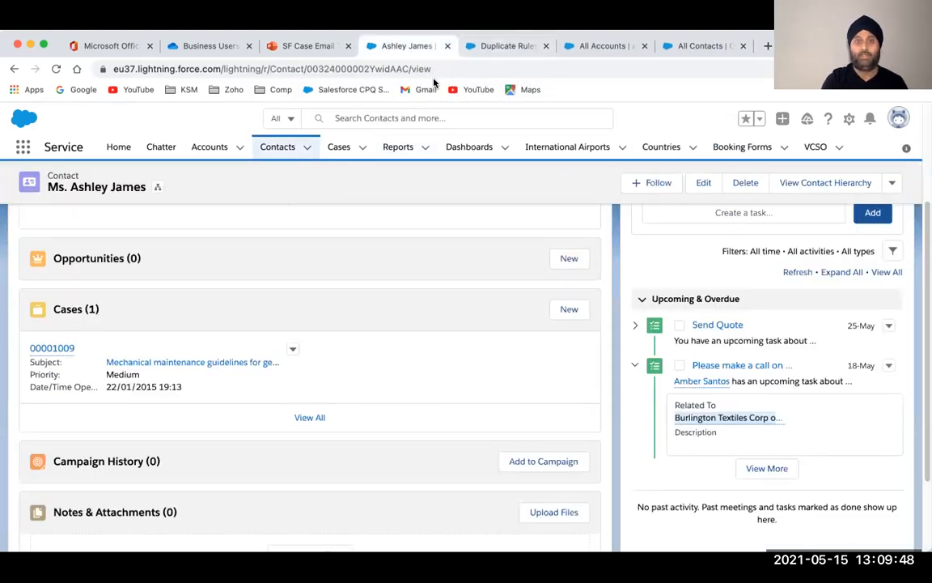
Open the call task's own record page from the contact's Activity panel
{"action": "scroll", "coordinate": [476, 255], "scroll_direction": "up", "scroll_amount": 3}
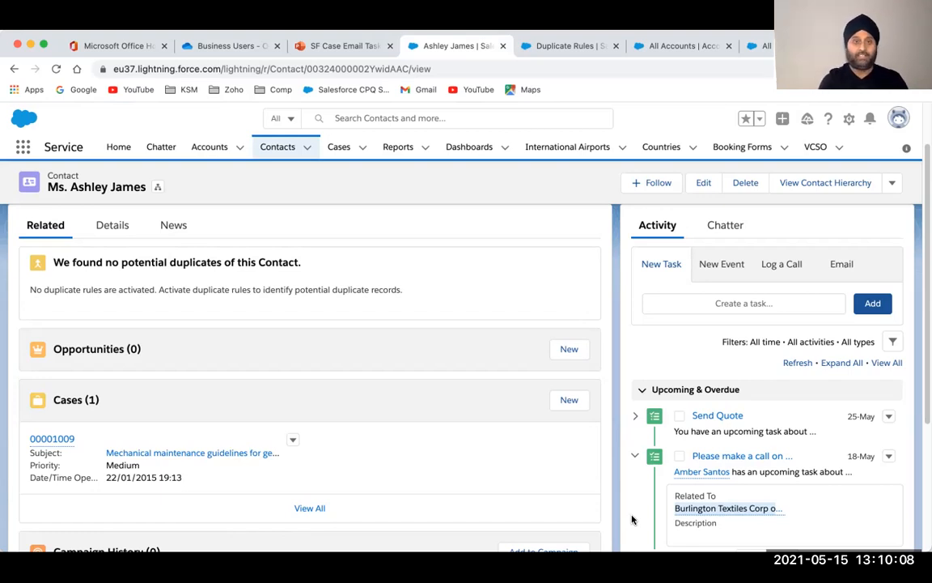
{"action": "left_click", "coordinate": [738, 458]}
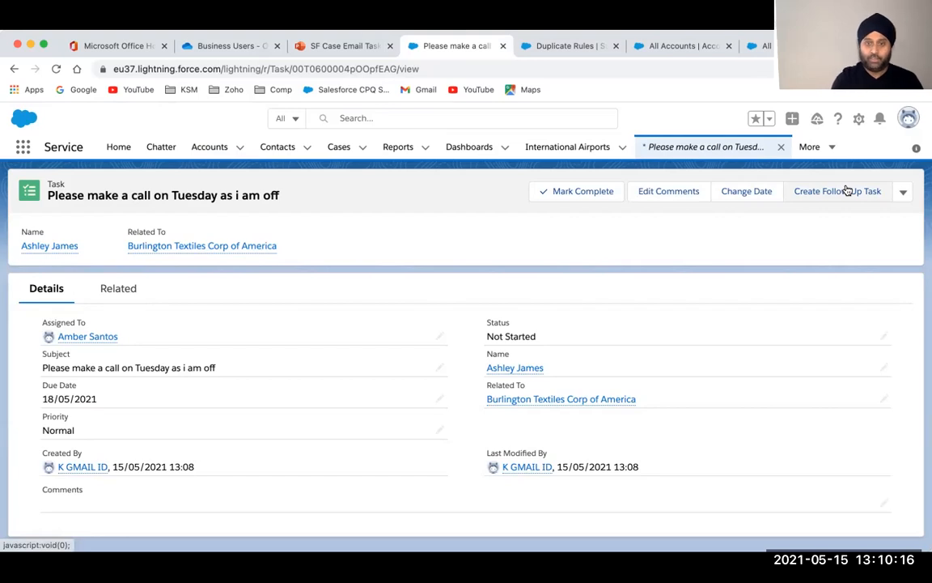
Change the call task's due date to 20/05/2021 and save it
{"action": "left_click", "coordinate": [739, 194]}
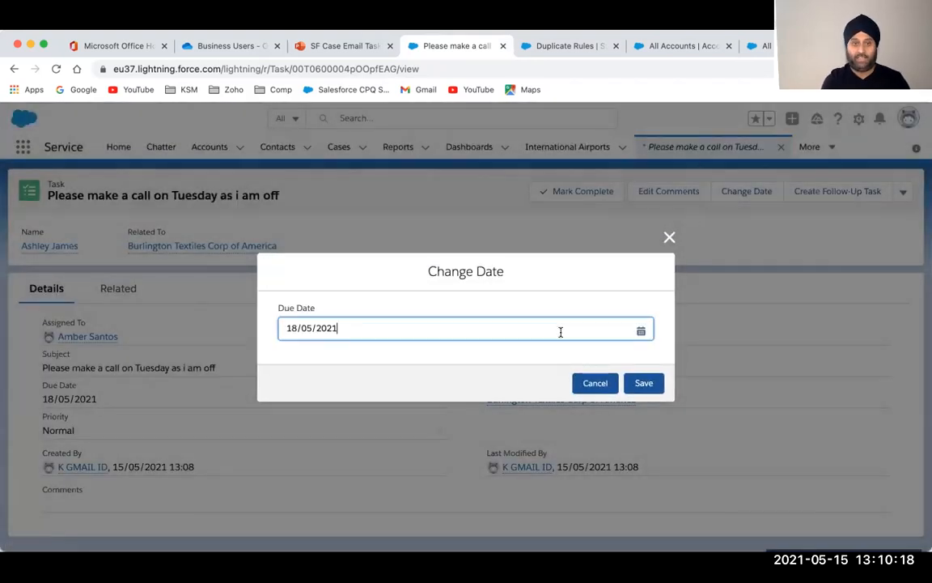
{"action": "left_click", "coordinate": [640, 331]}
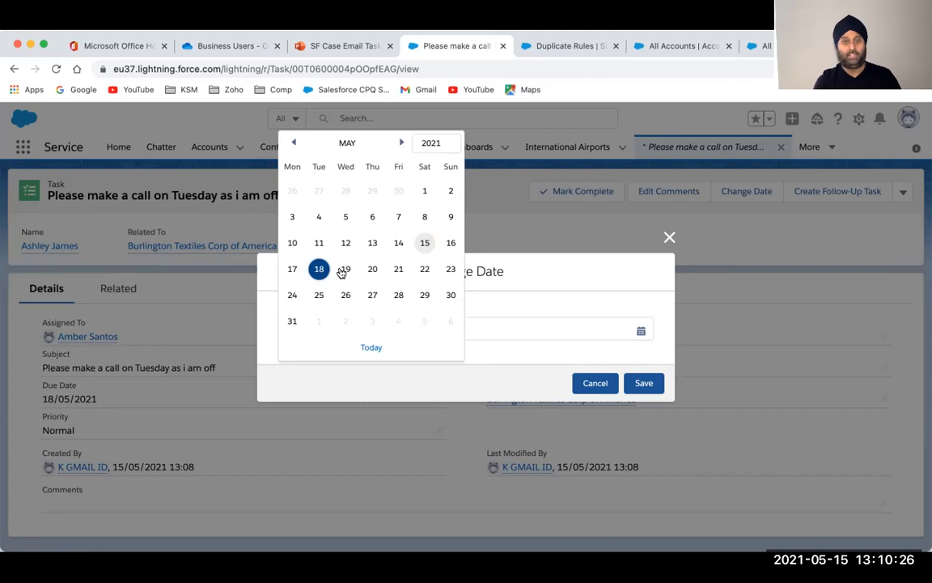
{"action": "left_click", "coordinate": [373, 269]}
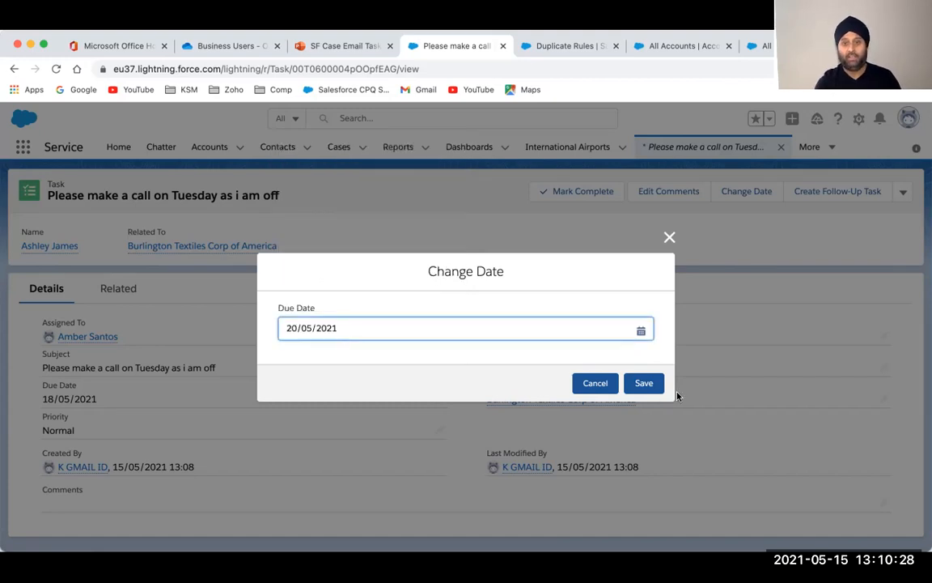
{"action": "left_click", "coordinate": [646, 382]}
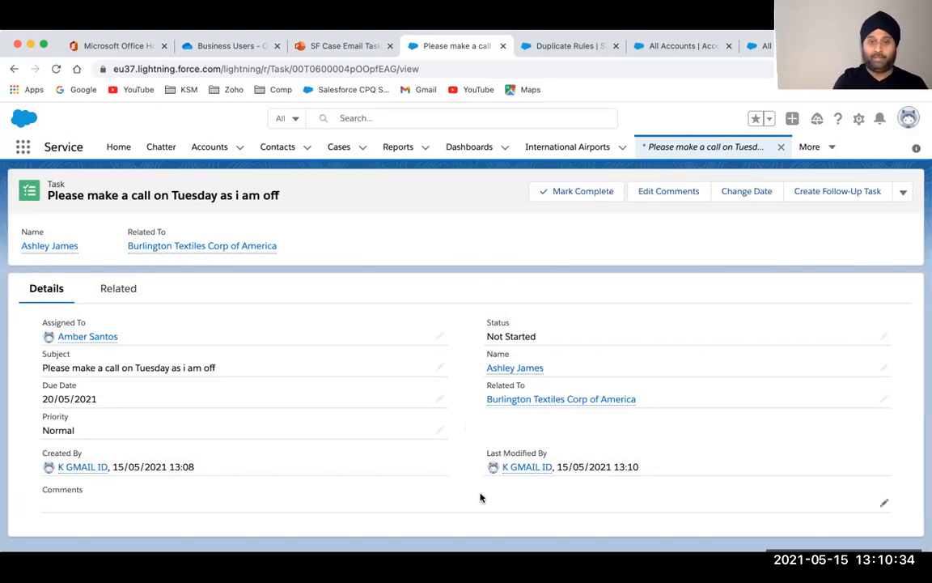
Add a comment that the contact wants a call on Thursday, correcting 'wpuld' to 'would'
{"action": "left_click", "coordinate": [882, 502]}
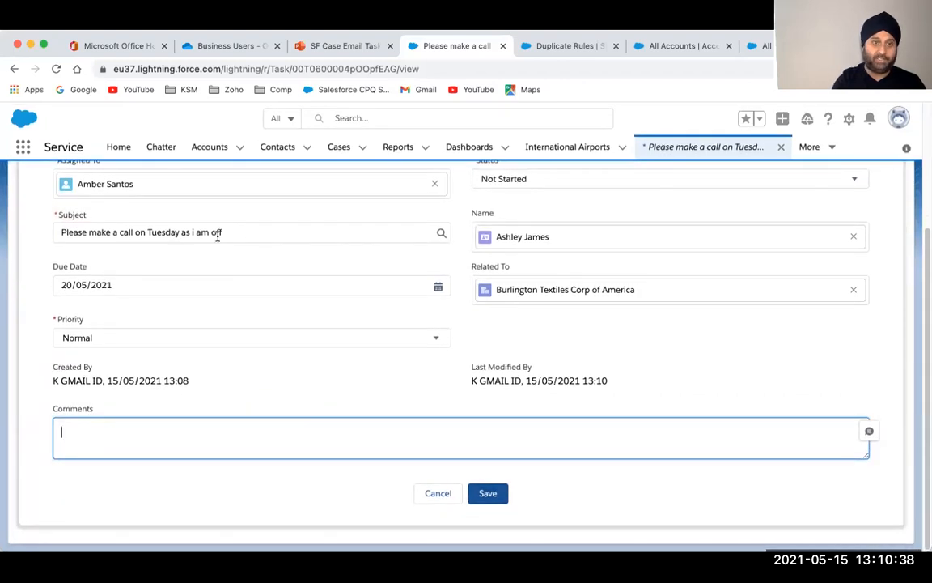
{"action": "type", "text": "Ashely just messaged he wpuld likt to"}
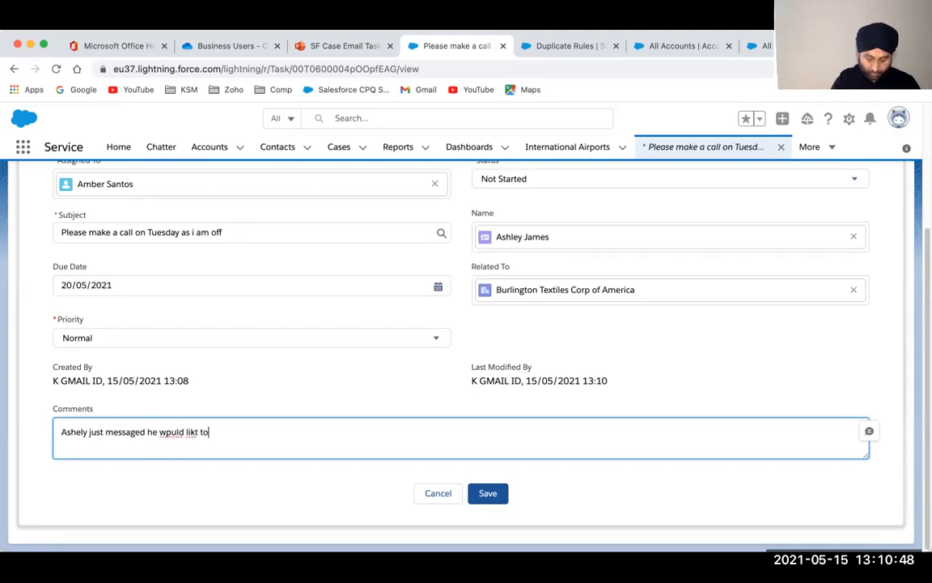
{"action": "type", "text": " setup a call on Thursday"}
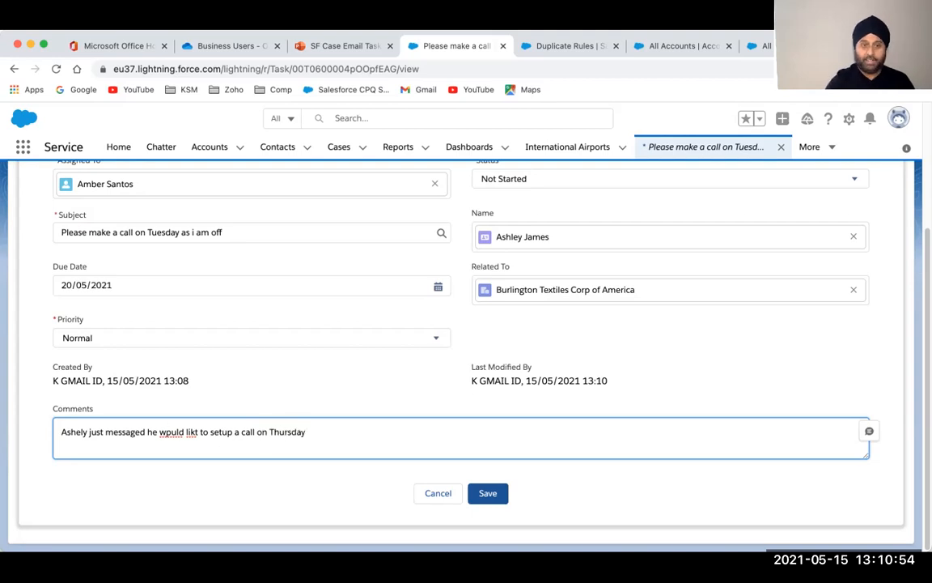
{"action": "right_click", "coordinate": [166, 436]}
{"action": "left_click", "coordinate": [199, 326]}
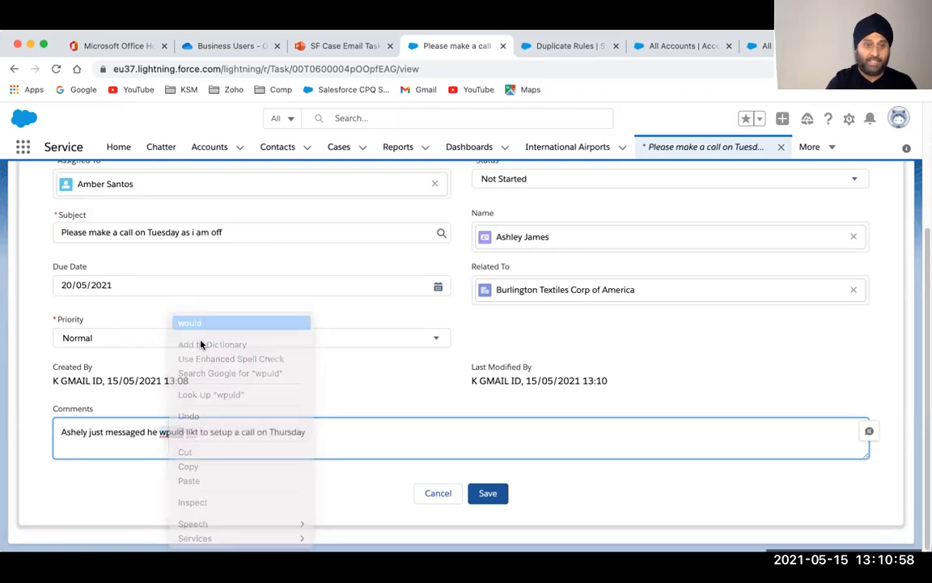
Fix 'likt' to 'like' in the comment and save the task
{"action": "right_click", "coordinate": [192, 433]}
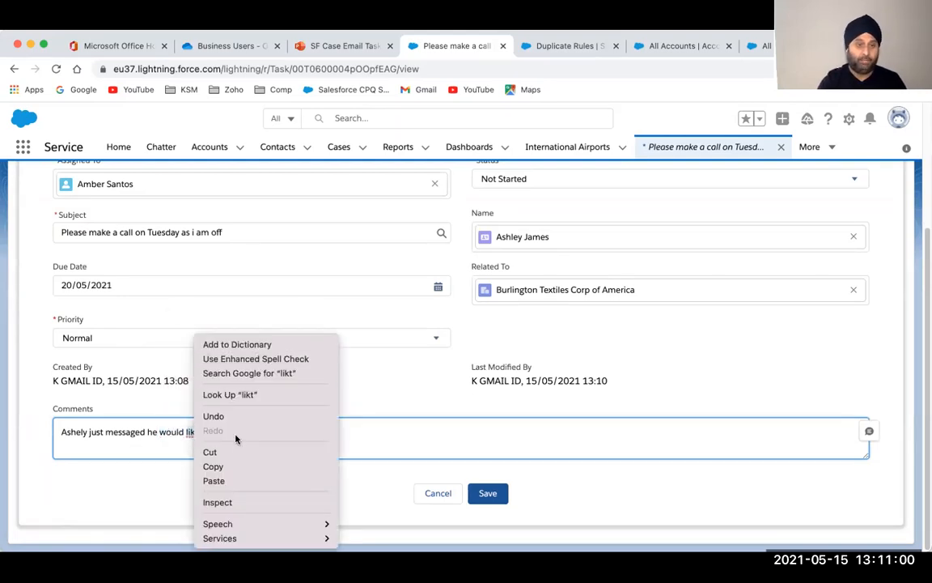
{"action": "left_click", "coordinate": [182, 433]}
{"action": "left_click", "coordinate": [198, 433]}
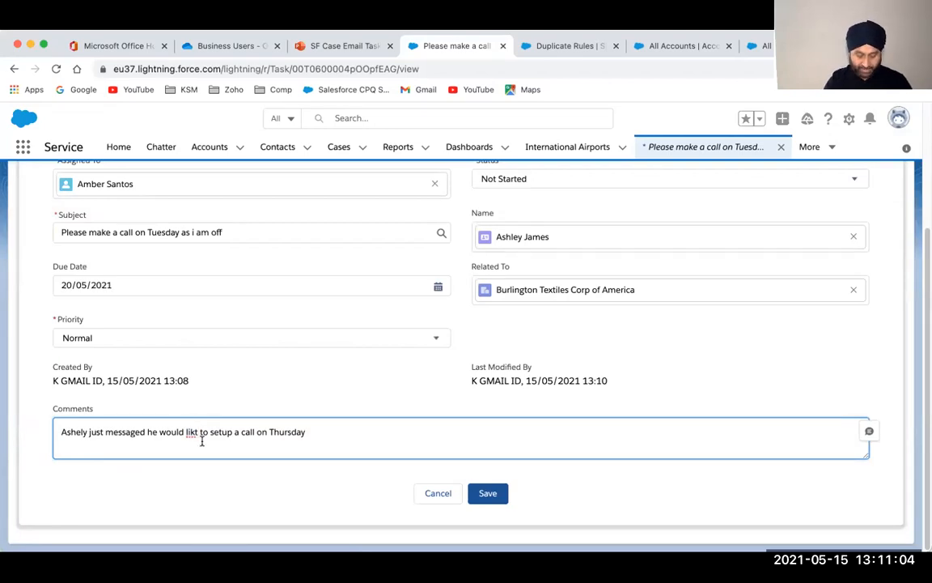
{"action": "key", "text": "BackSpace"}
{"action": "type", "text": "e"}
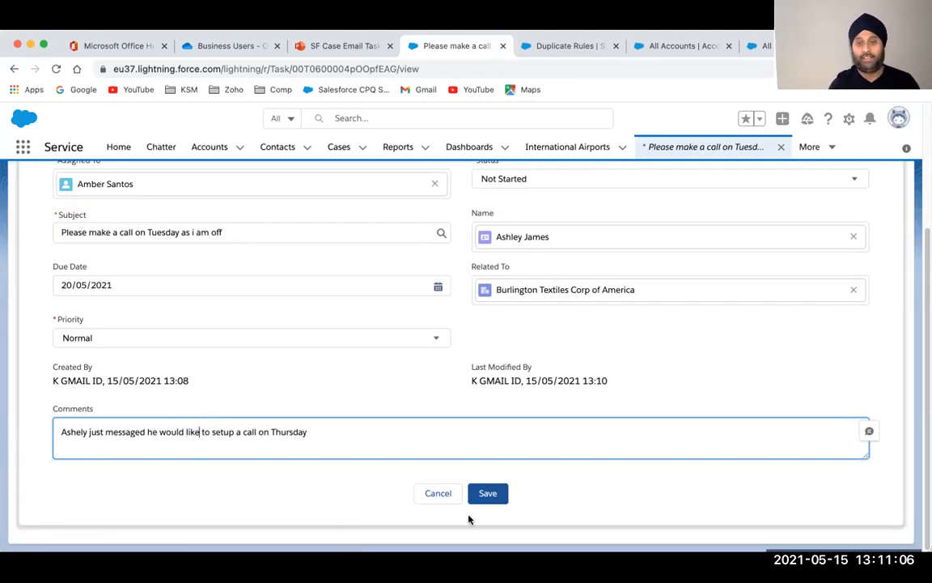
{"action": "left_click", "coordinate": [487, 493]}
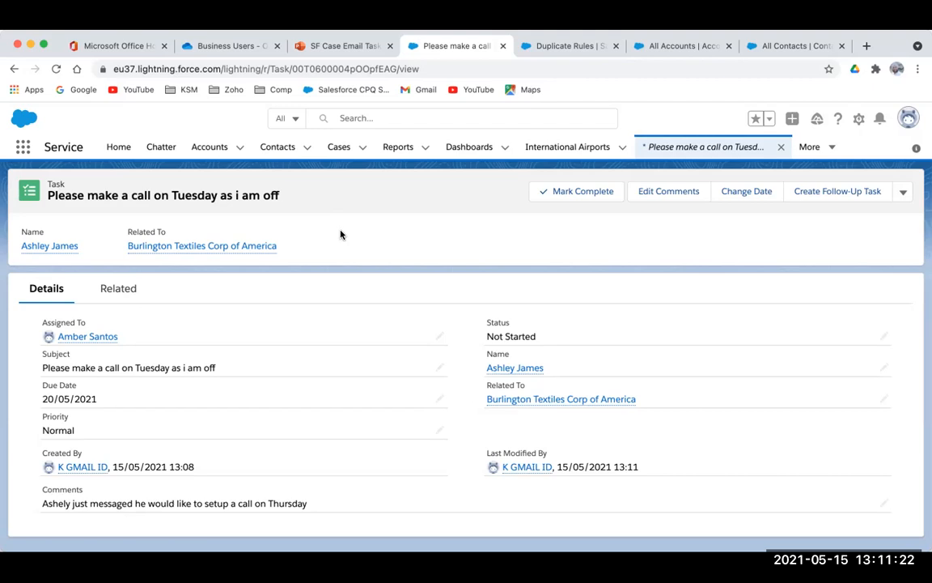
Open the Tasks list in a new browser tab and show the Today's Tasks view
{"action": "left_click", "coordinate": [24, 149]}
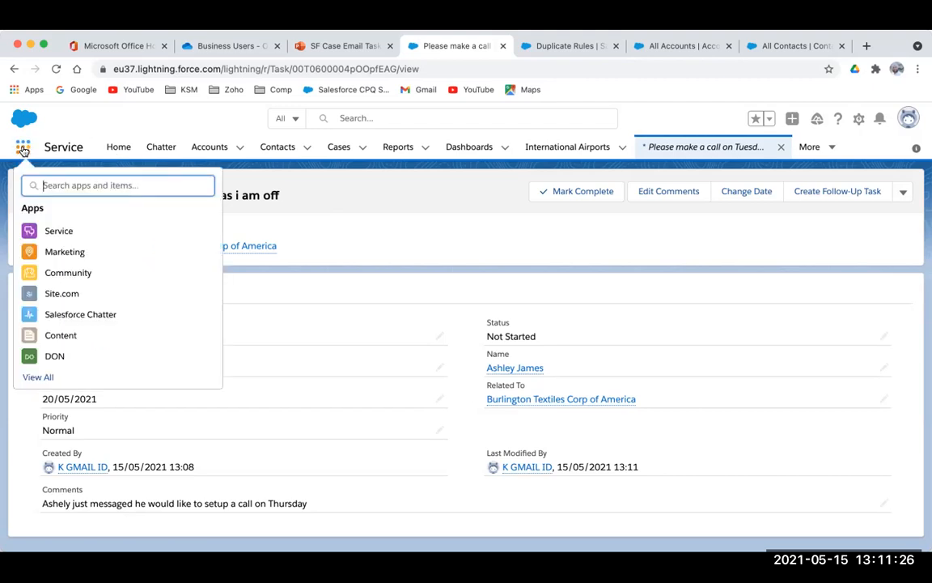
{"action": "type", "text": "task"}
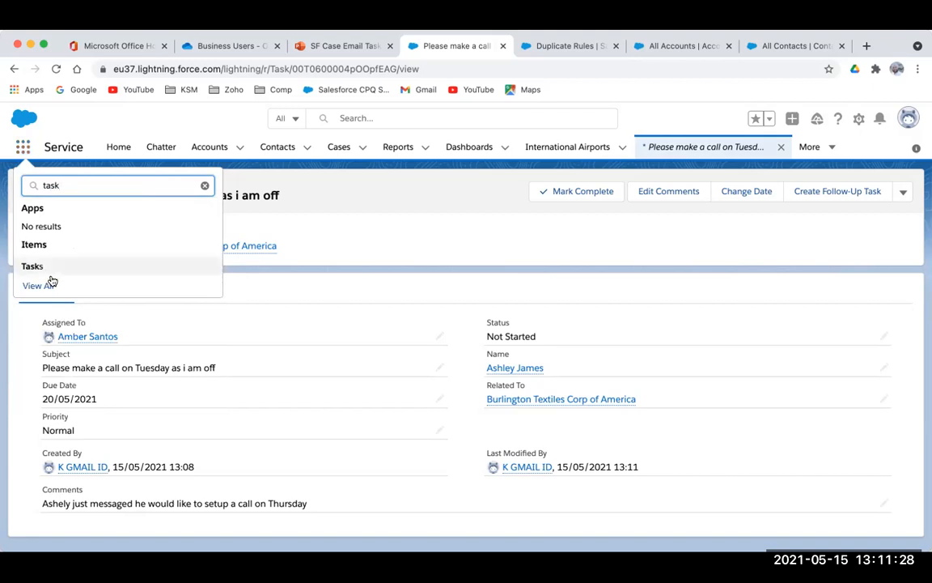
{"action": "right_click", "coordinate": [33, 266]}
{"action": "left_click", "coordinate": [56, 273]}
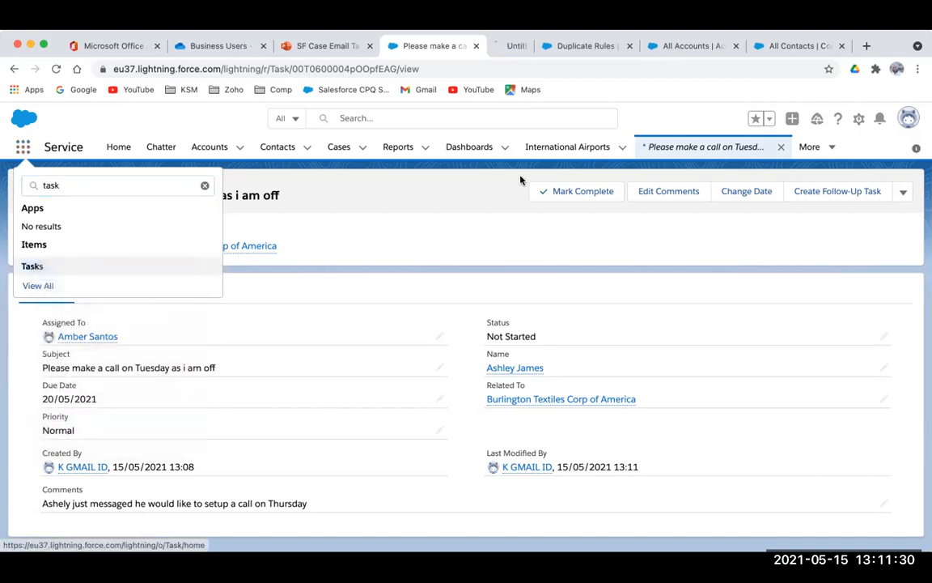
{"action": "left_click", "coordinate": [484, 45]}
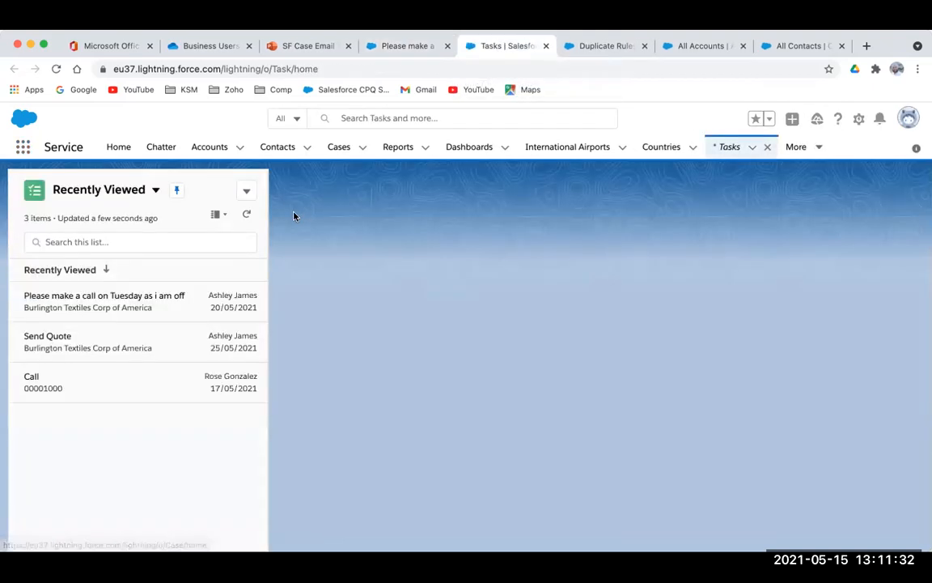
{"action": "left_click", "coordinate": [155, 191]}
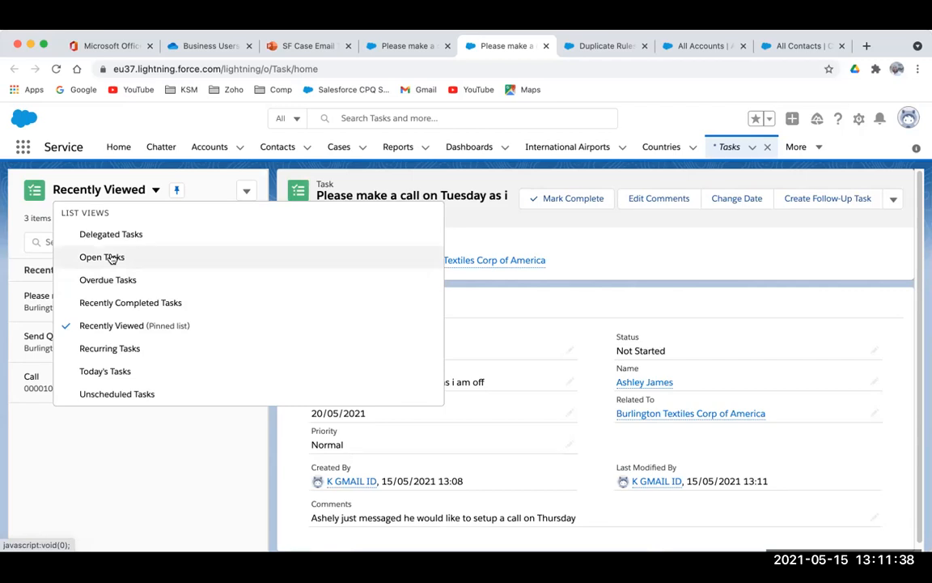
{"action": "left_click", "coordinate": [116, 370]}
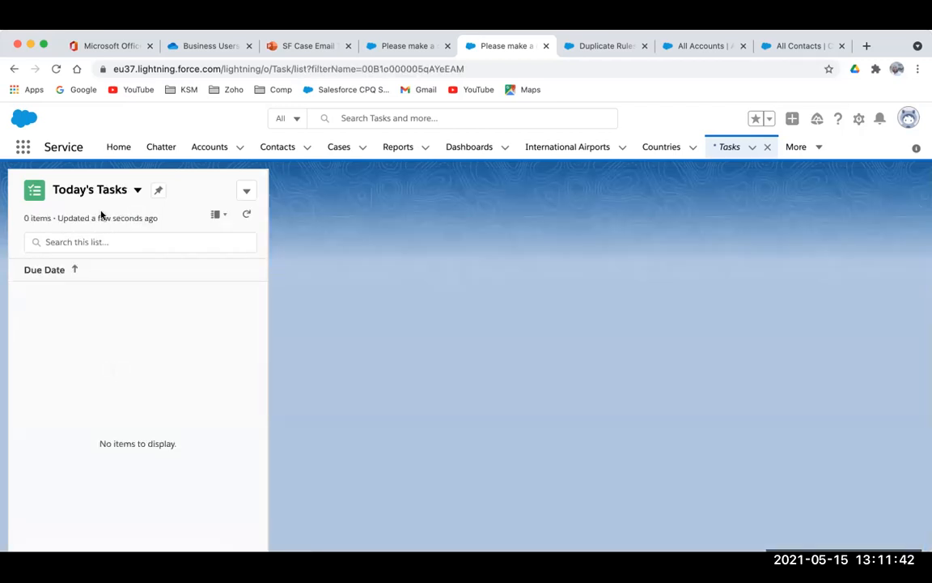
{"action": "left_click", "coordinate": [131, 190]}
Review the Open Tasks list view, then go to the recently viewed Accounts list
{"action": "left_click", "coordinate": [118, 254]}
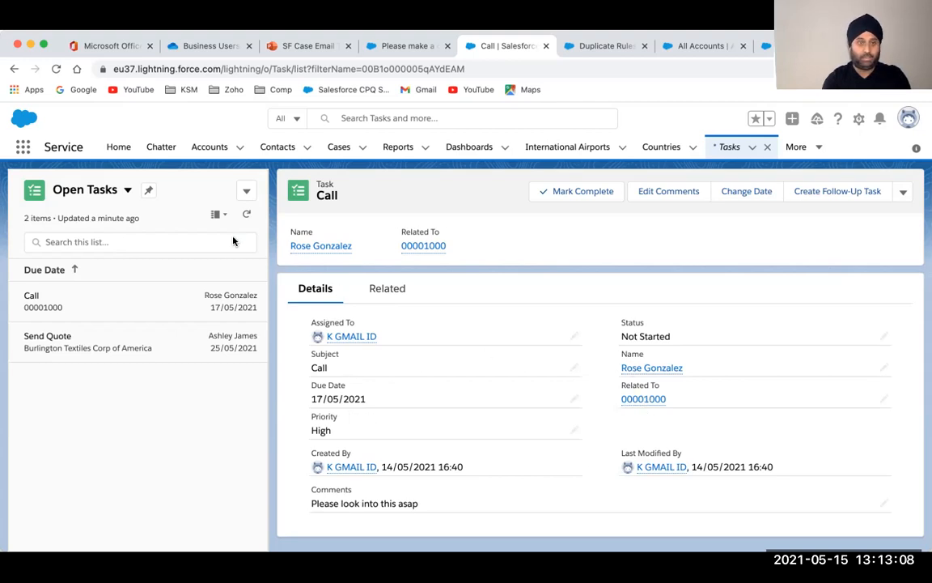
{"action": "left_click", "coordinate": [209, 148]}
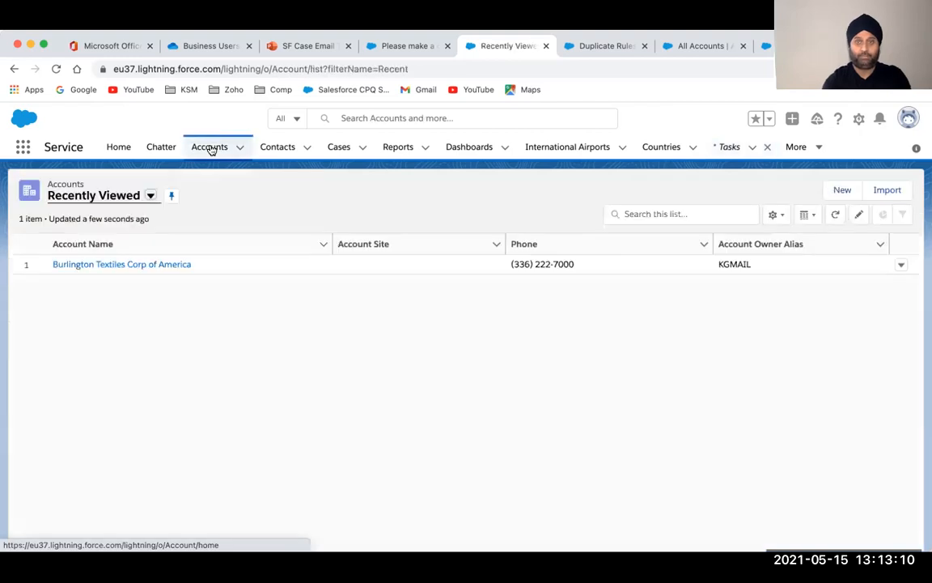
On the Burlington Textiles Corp of America account, start a call log commented 'Asking for more tools or equiments'
{"action": "left_click", "coordinate": [149, 264]}
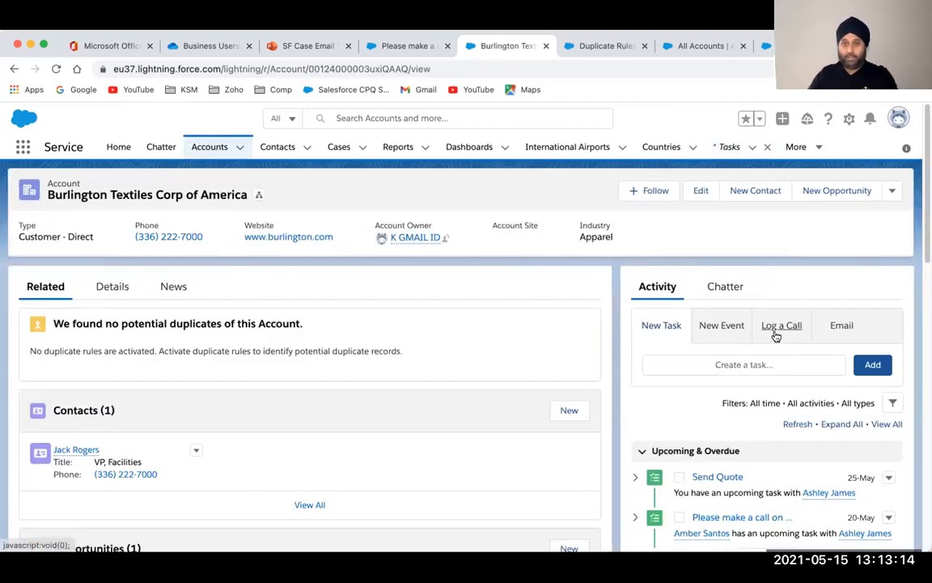
{"action": "left_click", "coordinate": [775, 327]}
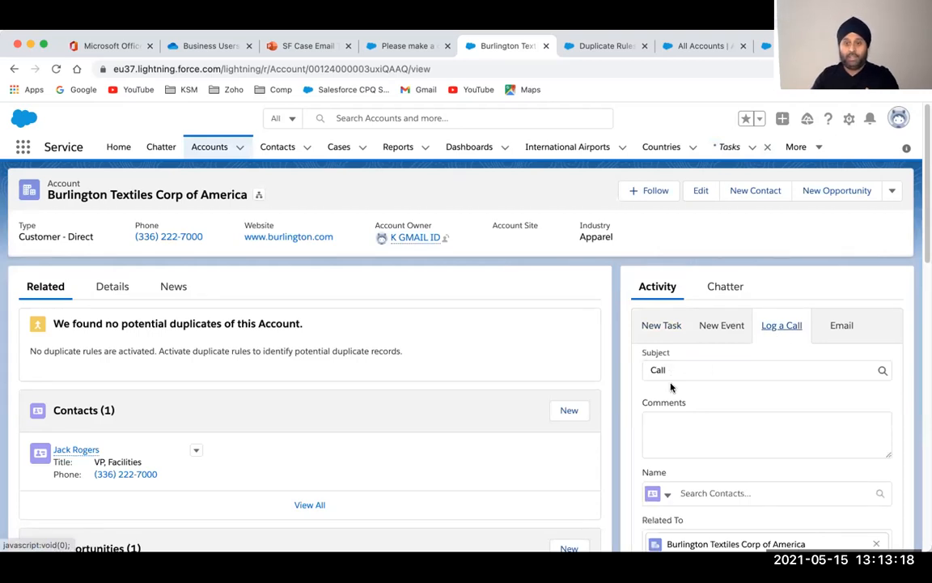
{"action": "left_click", "coordinate": [673, 436]}
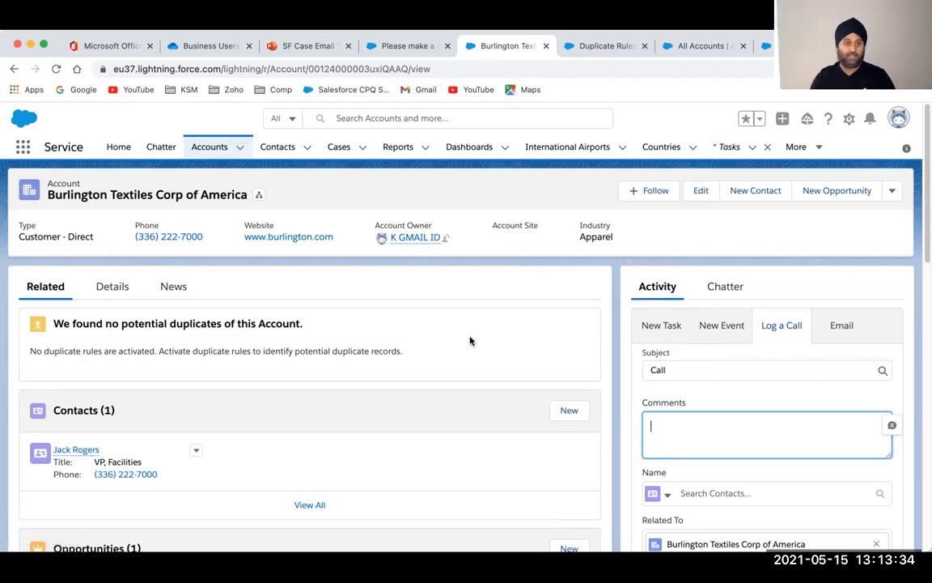
{"action": "left_click", "coordinate": [623, 471]}
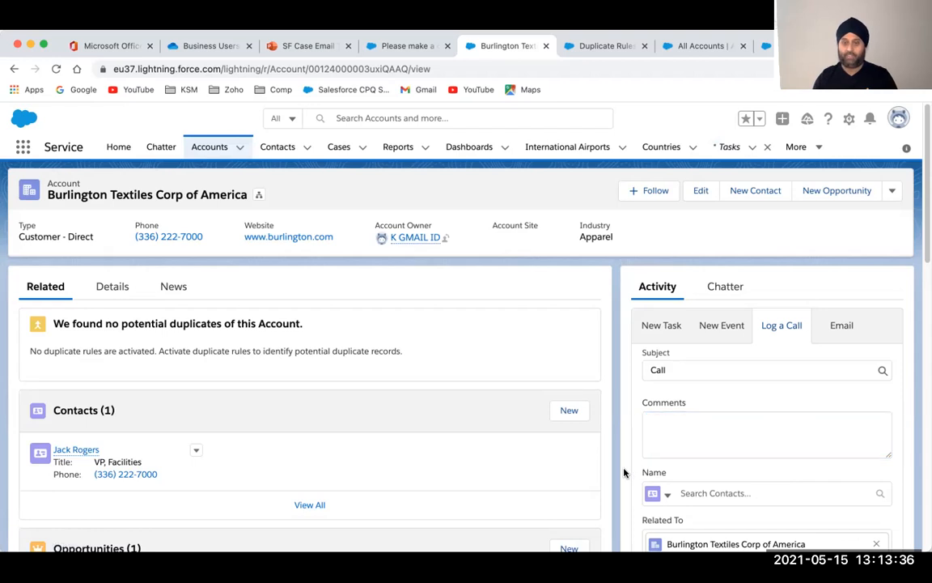
{"action": "left_click", "coordinate": [688, 422]}
{"action": "type", "text": "Asking for m"}
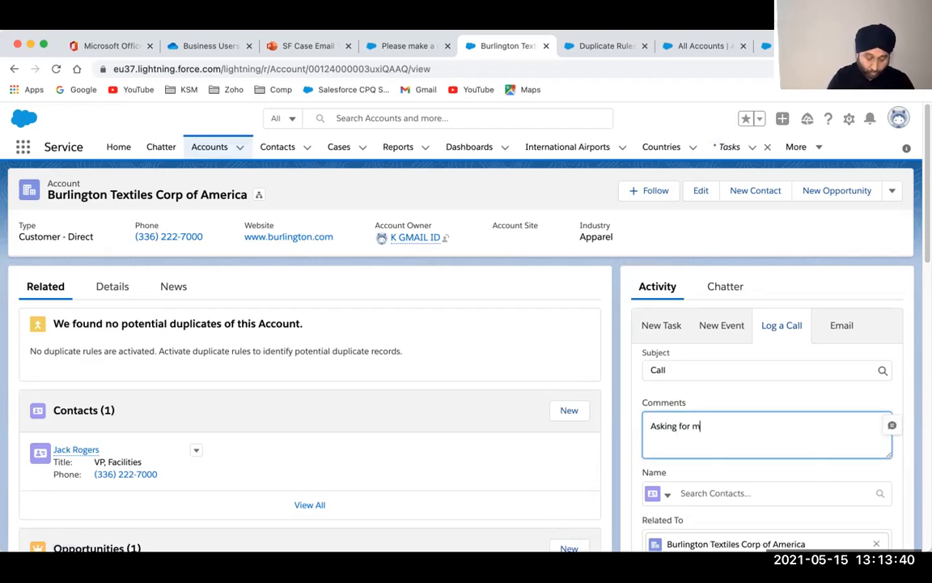
{"action": "type", "text": "ore tools or e"}
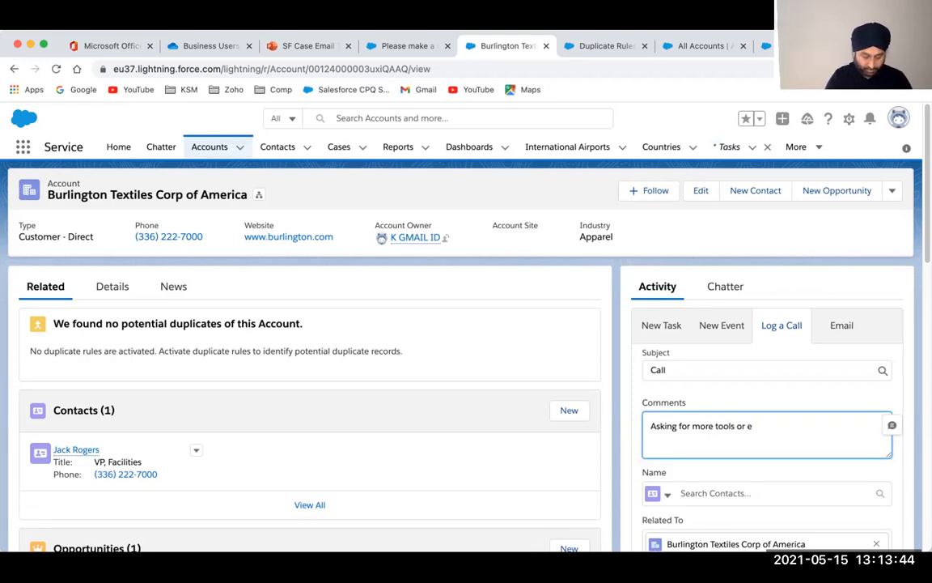
{"action": "type", "text": "quiments"}
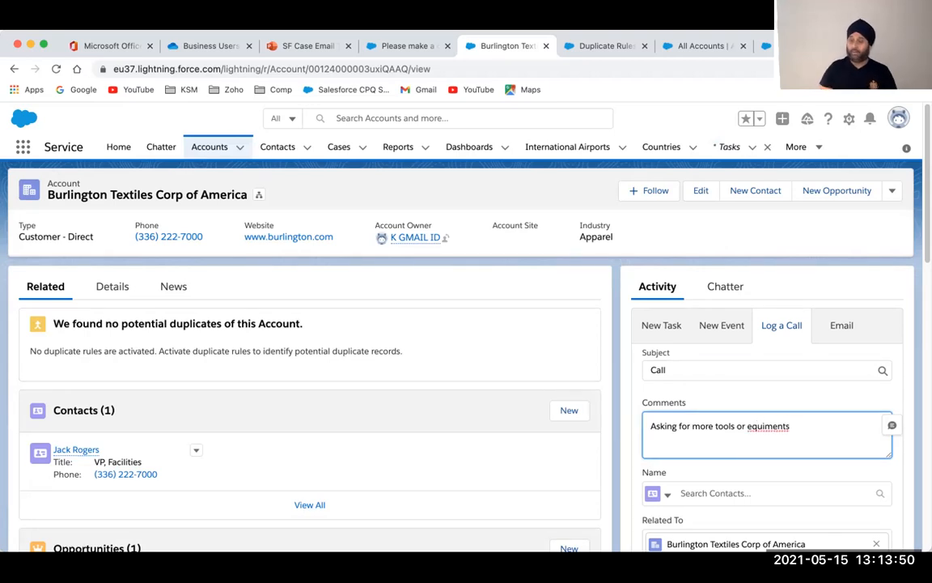
Correct the comment's spelling to 'equipments' and link the call to the contact
{"action": "right_click", "coordinate": [768, 426]}
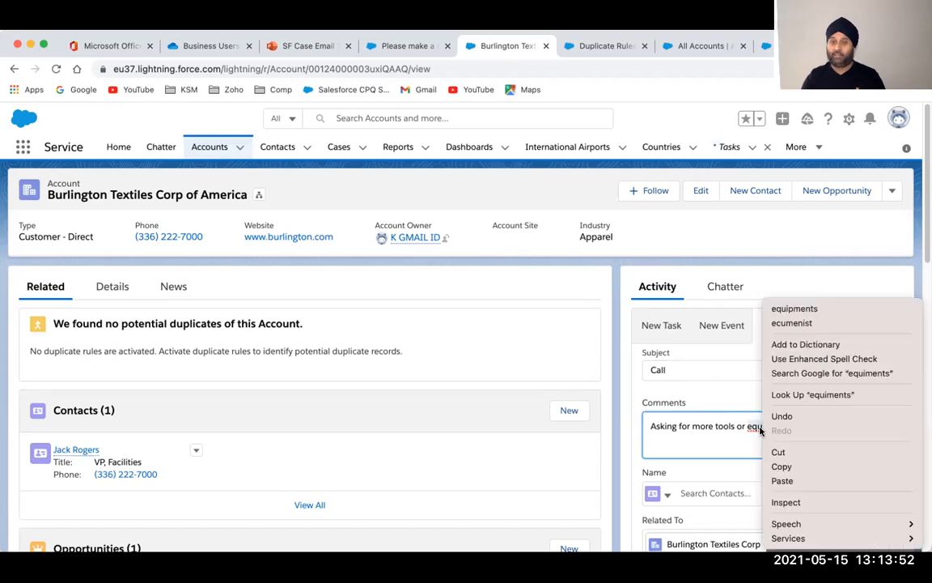
{"action": "left_click", "coordinate": [800, 311]}
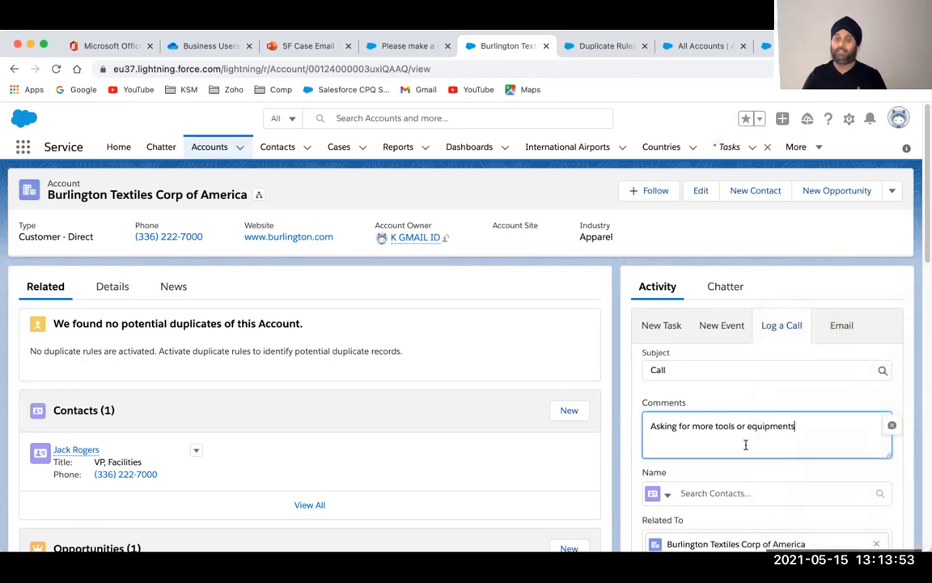
{"action": "left_click", "coordinate": [728, 489]}
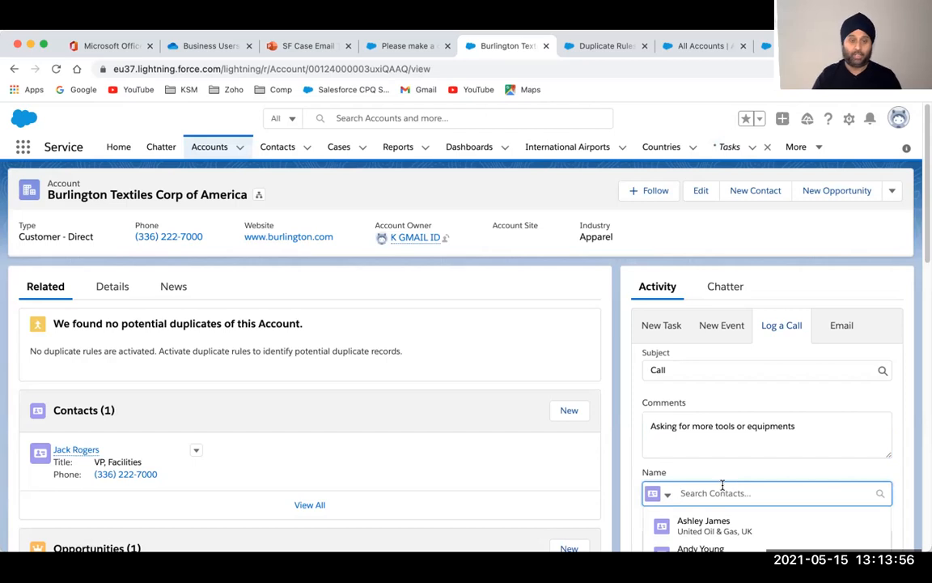
{"action": "left_click", "coordinate": [720, 526]}
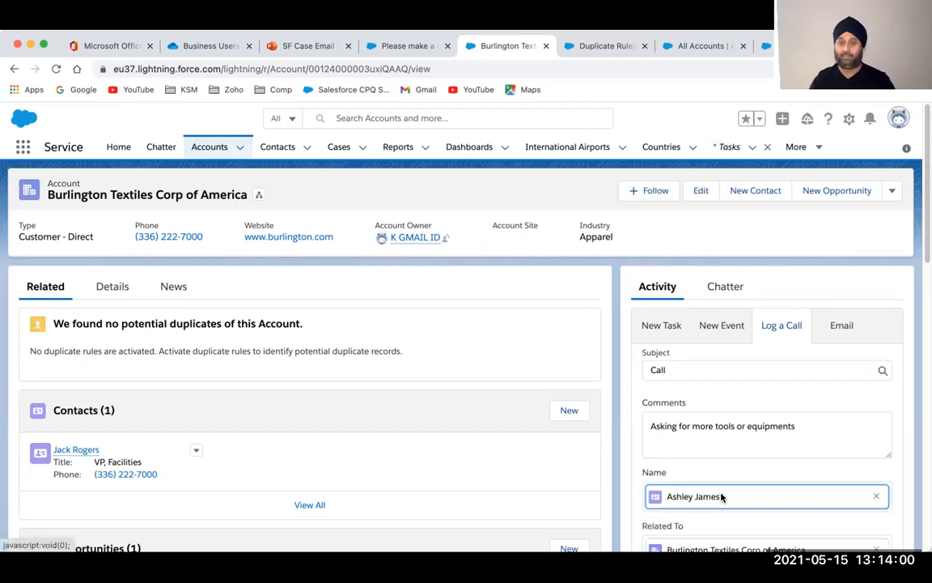
{"action": "scroll", "coordinate": [656, 470], "scroll_direction": "down", "scroll_amount": 2}
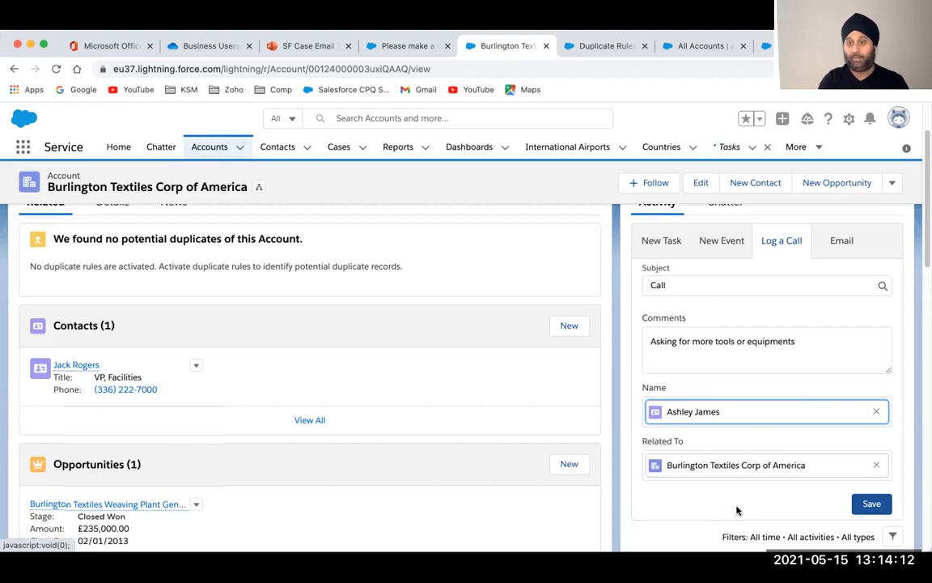
{"action": "scroll", "coordinate": [736, 510], "scroll_direction": "up", "scroll_amount": 1}
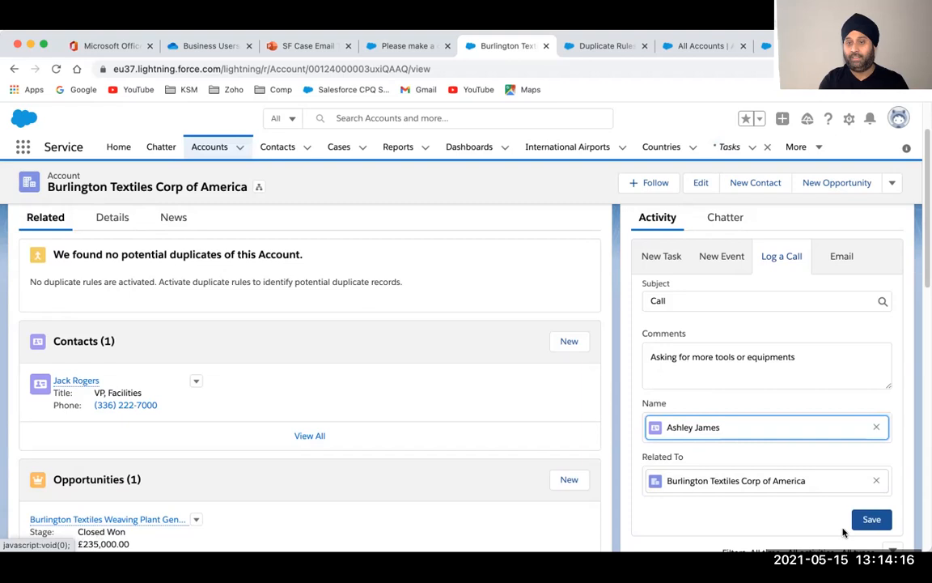
{"action": "scroll", "coordinate": [782, 523], "scroll_direction": "down", "scroll_amount": 2}
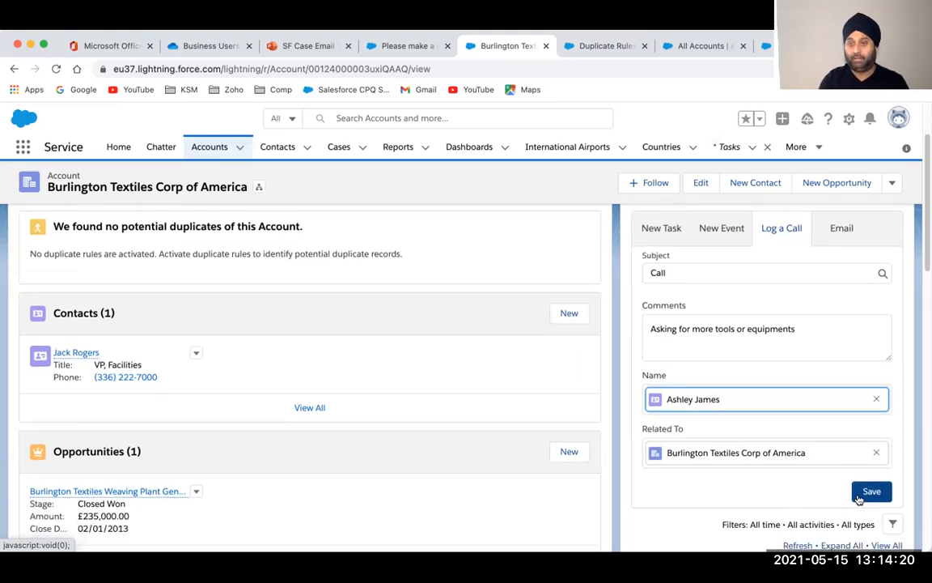
Save the call log and collapse the Upcoming & Overdue and May 2021 timeline sections
{"action": "left_click", "coordinate": [859, 497]}
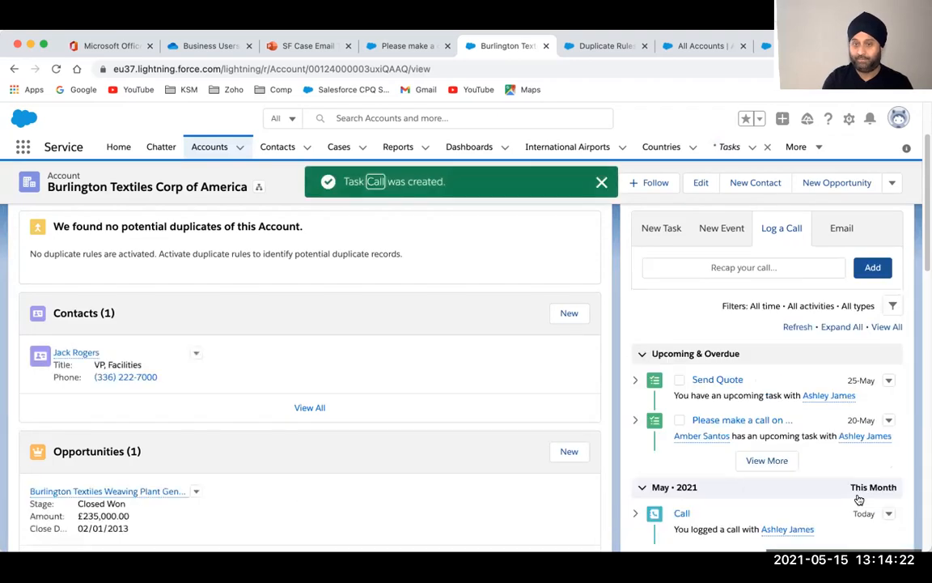
{"action": "scroll", "coordinate": [712, 465], "scroll_direction": "down", "scroll_amount": 3}
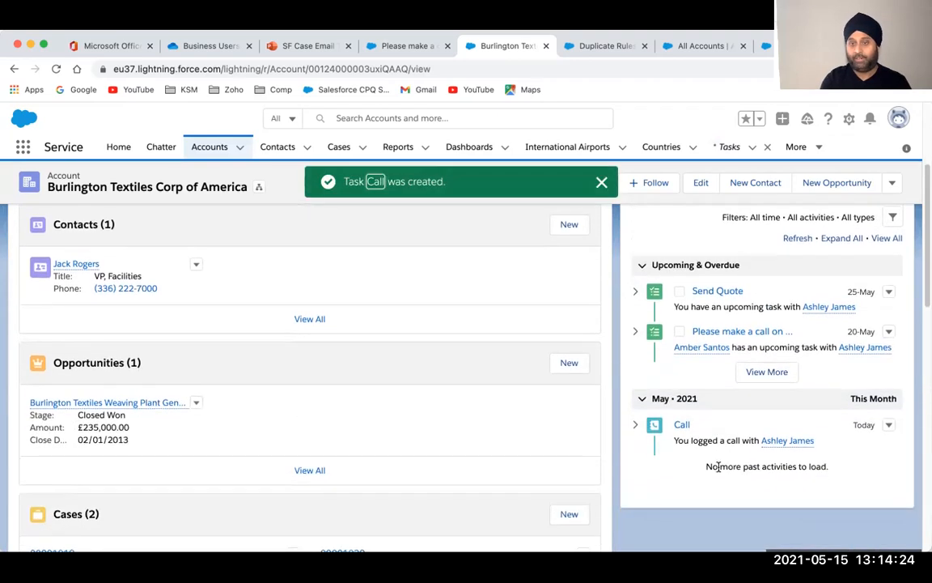
{"action": "left_click", "coordinate": [643, 268]}
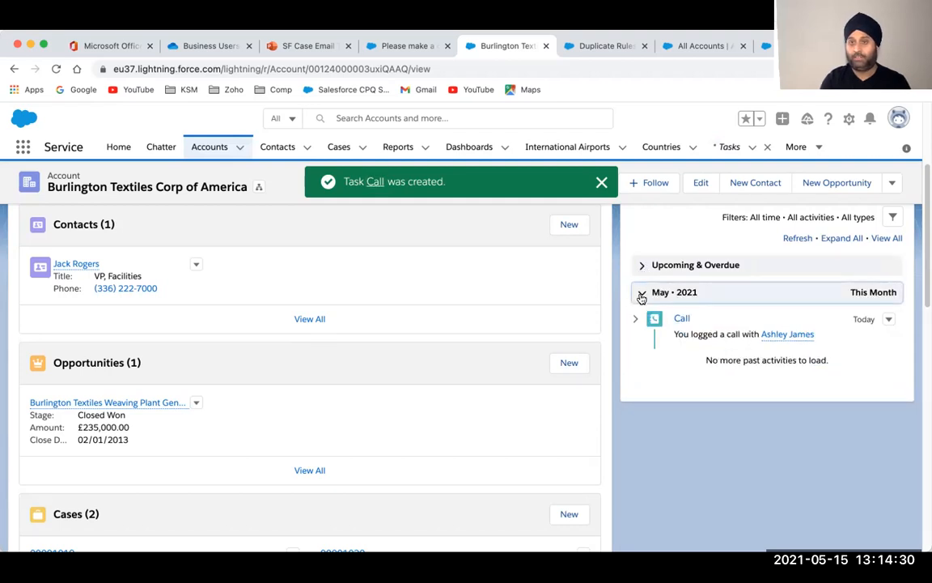
{"action": "left_click", "coordinate": [641, 295]}
Re-expand Upcoming & Overdue and start a new event for the account
{"action": "left_click", "coordinate": [641, 266]}
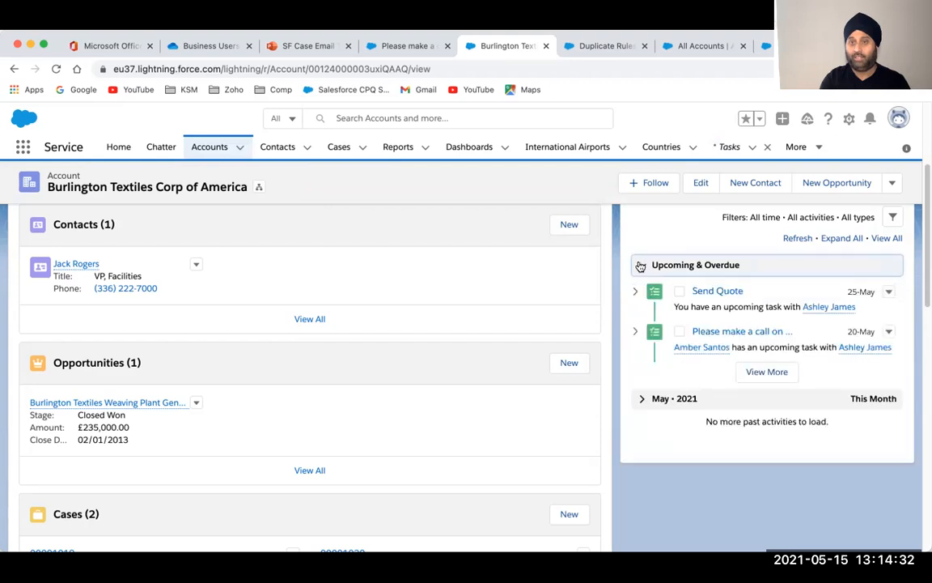
{"action": "scroll", "coordinate": [641, 400], "scroll_direction": "up", "scroll_amount": 3}
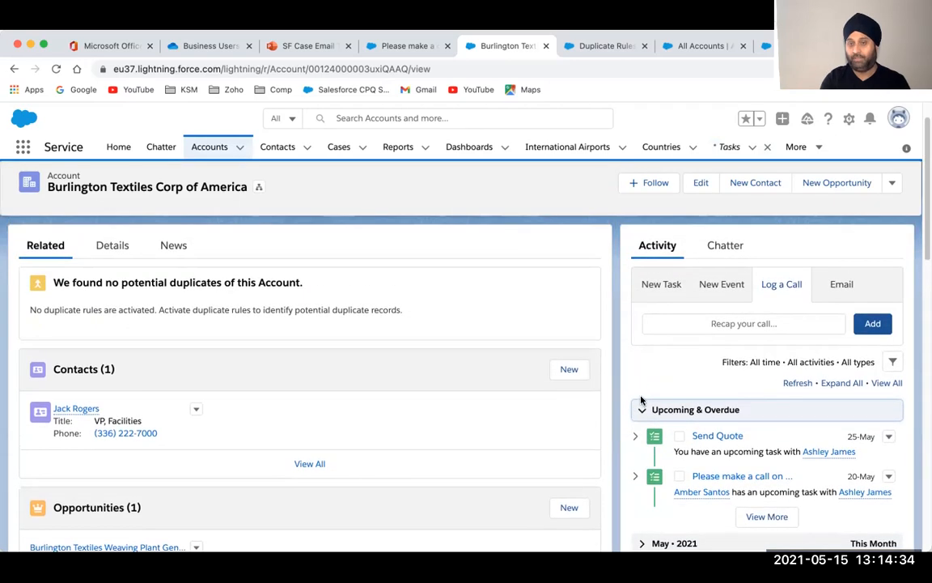
{"action": "left_click", "coordinate": [722, 285]}
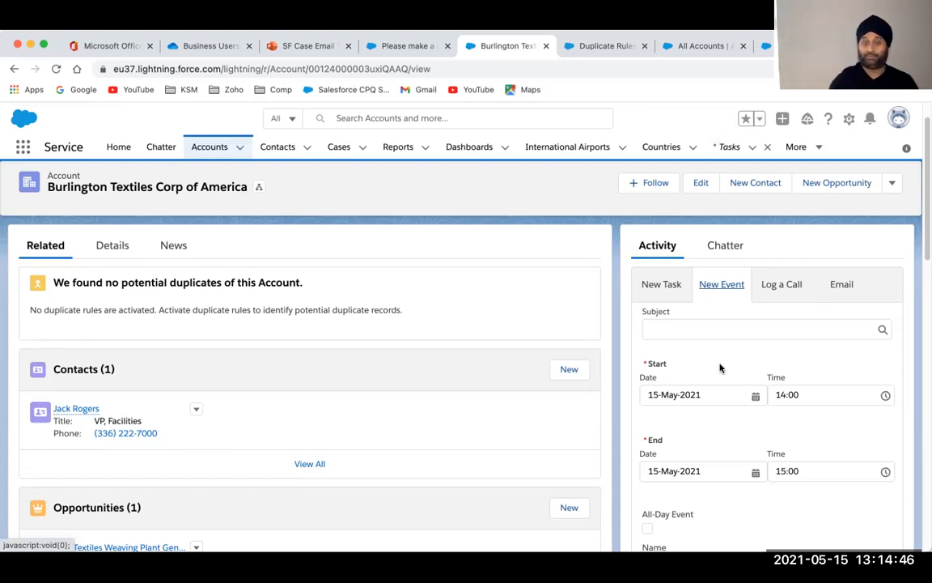
Set the event subject to Meeting with a start date of 18 May 2021
{"action": "scroll", "coordinate": [721, 368], "scroll_direction": "down", "scroll_amount": 2}
{"action": "scroll", "coordinate": [721, 368], "scroll_direction": "down", "scroll_amount": 5}
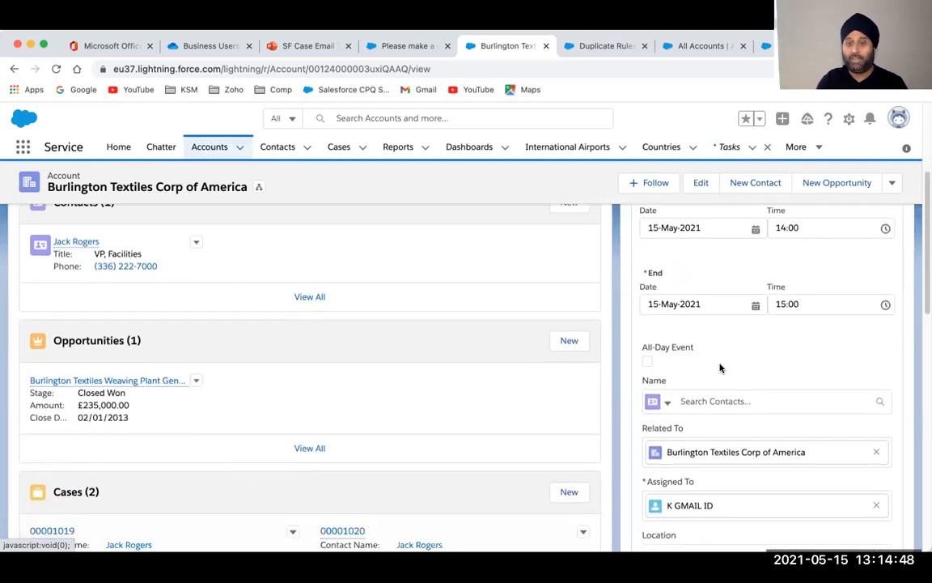
{"action": "left_click", "coordinate": [697, 424]}
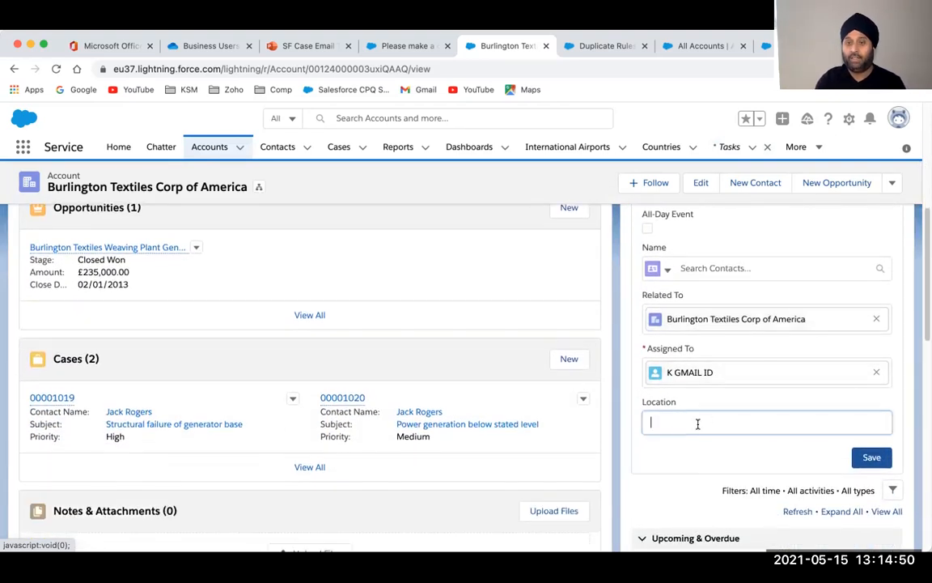
{"action": "scroll", "coordinate": [699, 426], "scroll_direction": "up", "scroll_amount": 3}
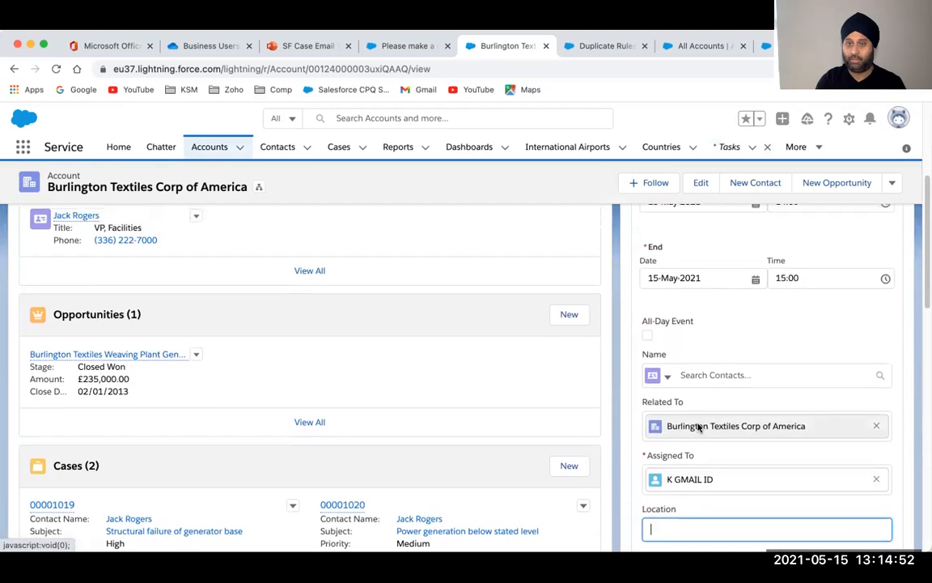
{"action": "scroll", "coordinate": [699, 425], "scroll_direction": "up", "scroll_amount": 2}
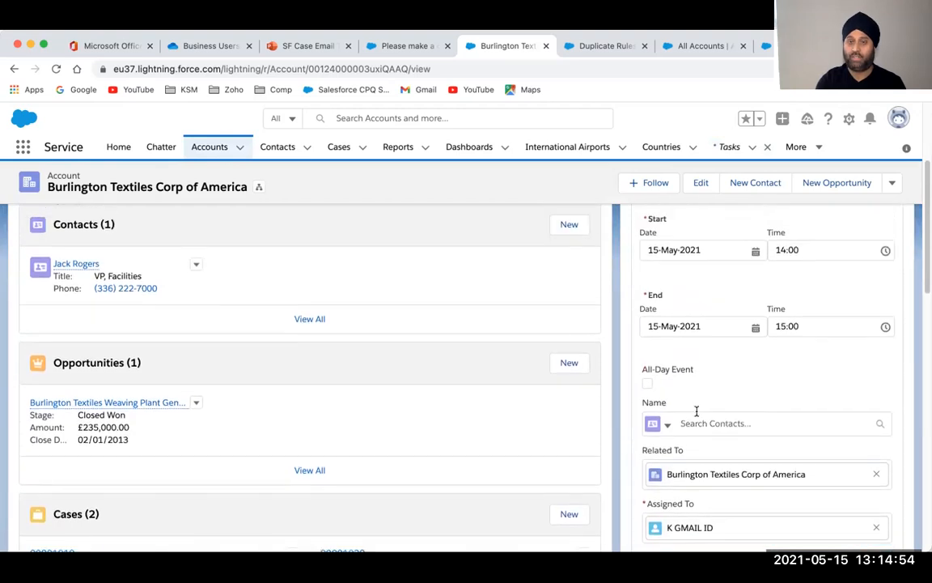
{"action": "scroll", "coordinate": [702, 406], "scroll_direction": "up", "scroll_amount": 2}
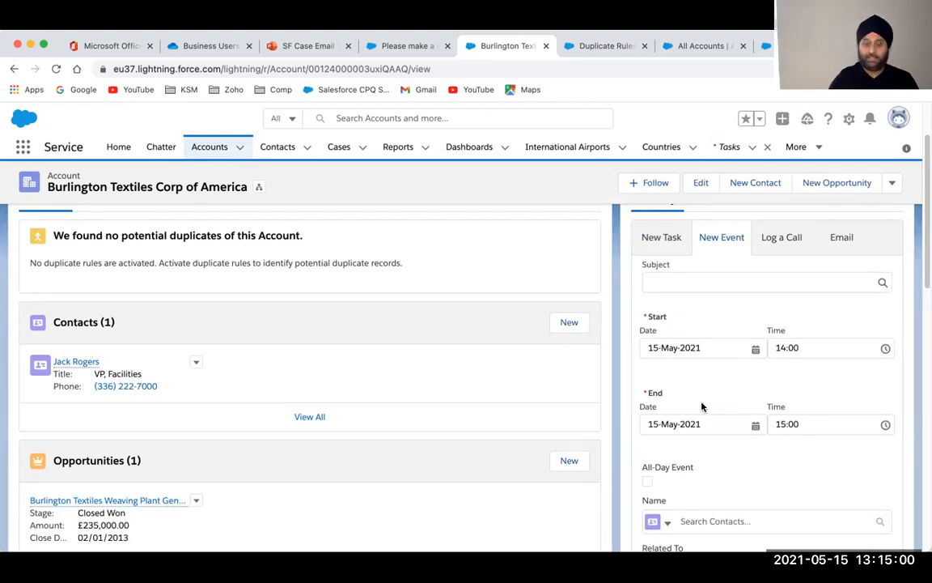
{"action": "left_click", "coordinate": [688, 281]}
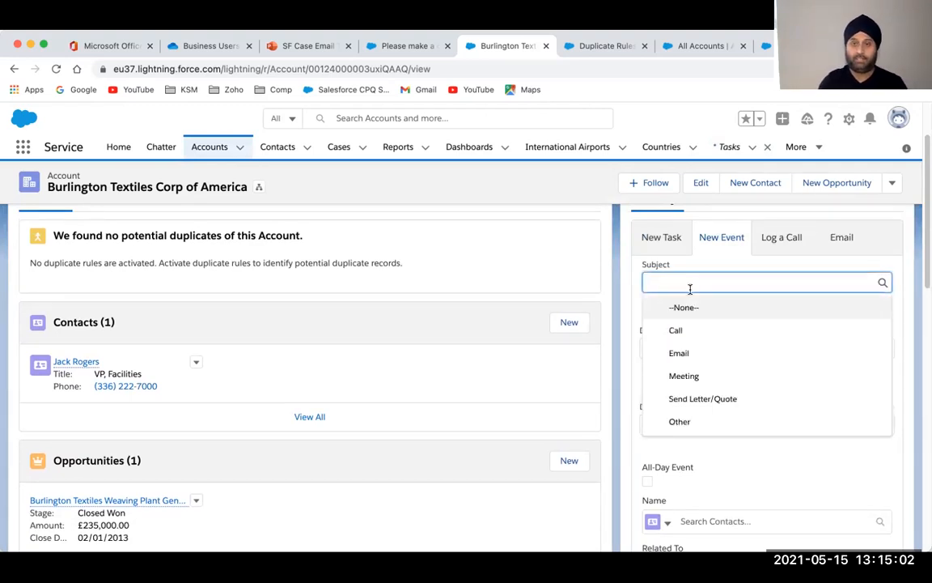
{"action": "left_click", "coordinate": [684, 373]}
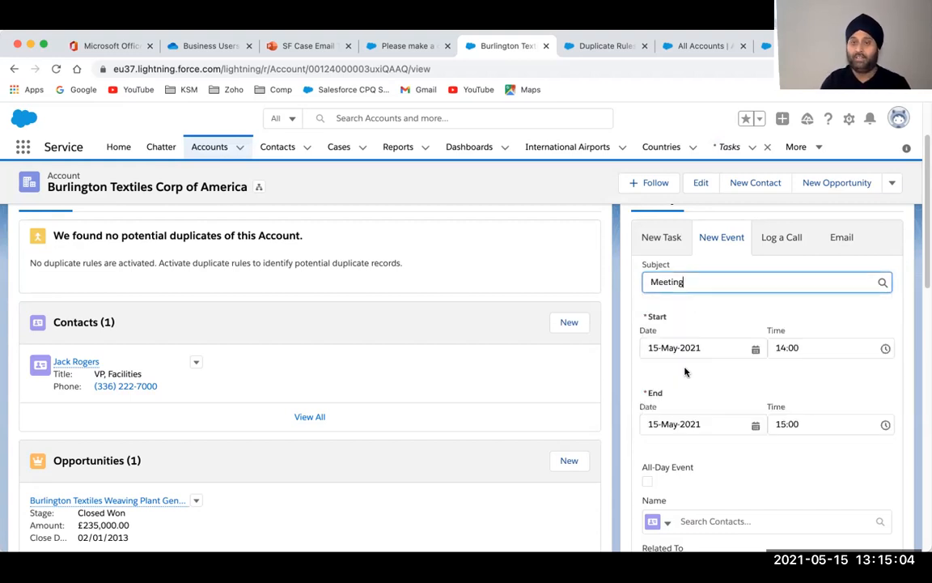
{"action": "left_click", "coordinate": [755, 348]}
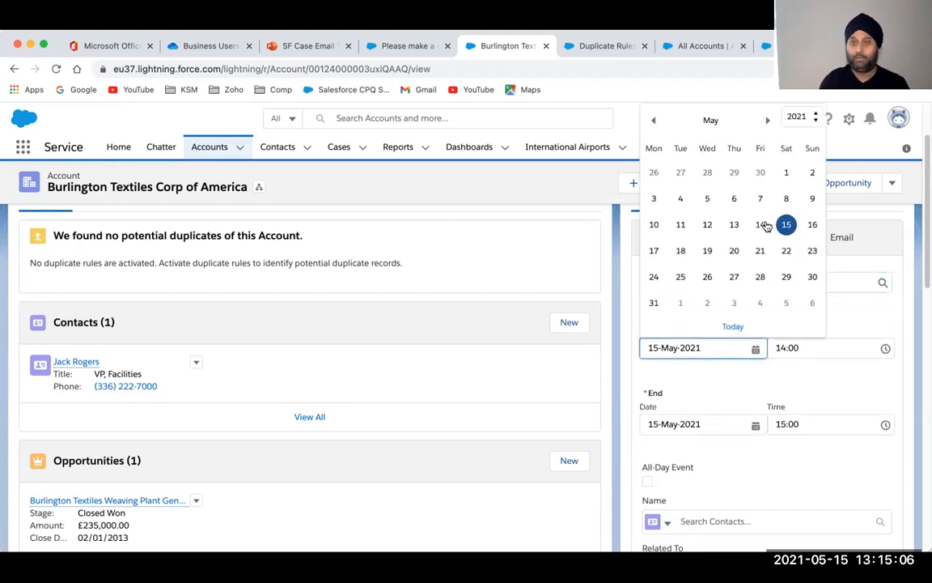
{"action": "left_click", "coordinate": [681, 252]}
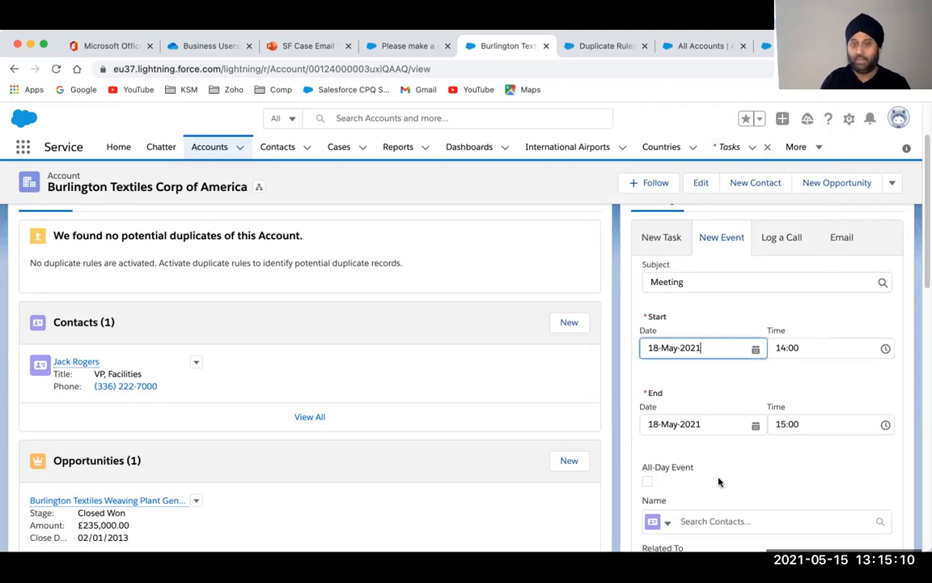
Link the event to the matching contact and reassign it to a different colleague
{"action": "scroll", "coordinate": [718, 480], "scroll_direction": "down", "scroll_amount": 3}
{"action": "left_click", "coordinate": [712, 385]}
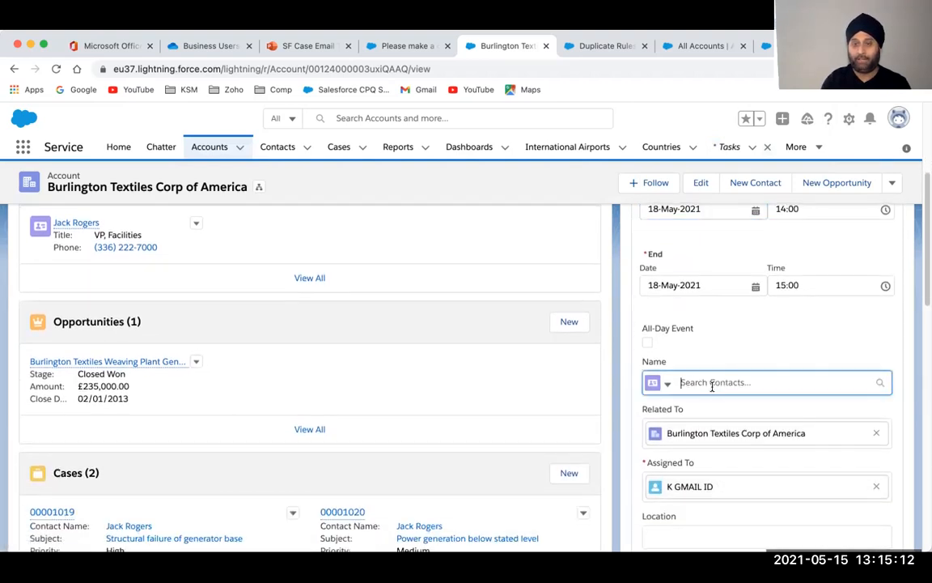
{"action": "type", "text": "ash"}
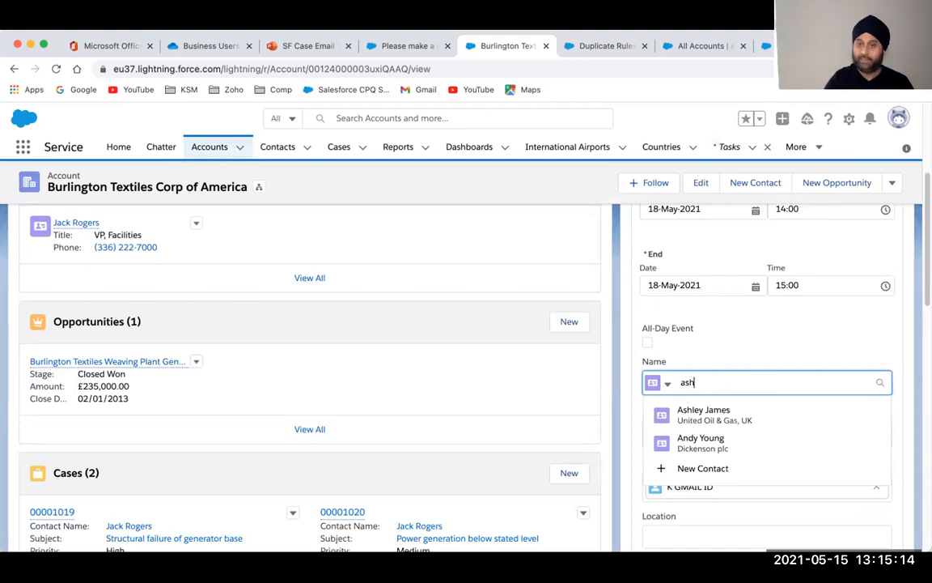
{"action": "left_click", "coordinate": [720, 437]}
{"action": "scroll", "coordinate": [720, 435], "scroll_direction": "down", "scroll_amount": 3}
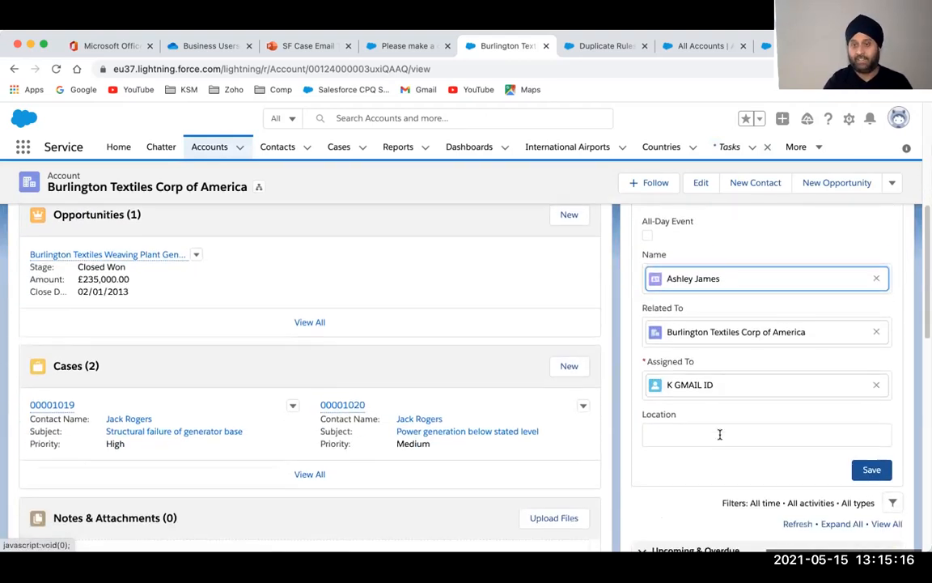
{"action": "left_click", "coordinate": [877, 356]}
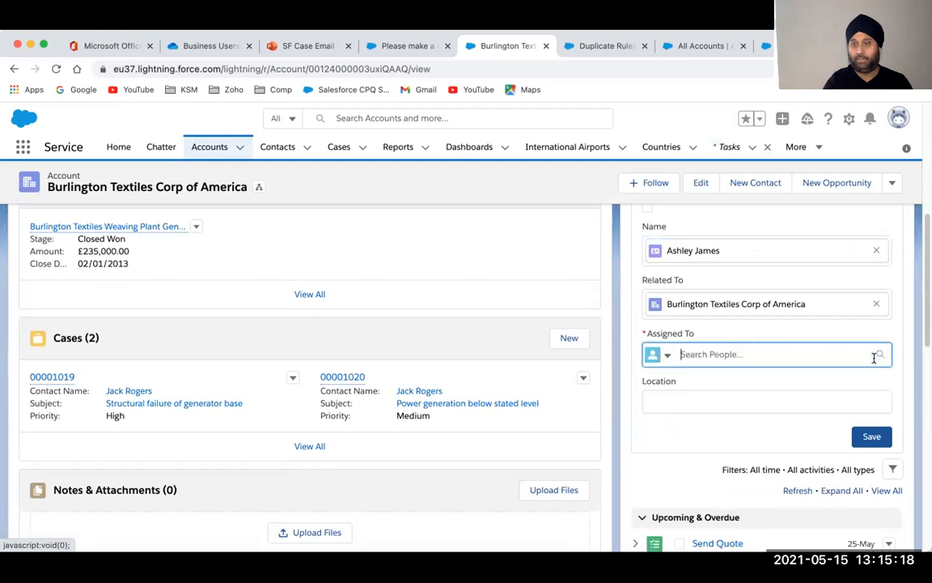
{"action": "left_click", "coordinate": [723, 389]}
Set the location to 'Use the Teams link to attend the meet' and save the event
{"action": "left_click", "coordinate": [693, 408]}
{"action": "type", "text": "Use the"}
{"action": "type", "text": "Tea"}
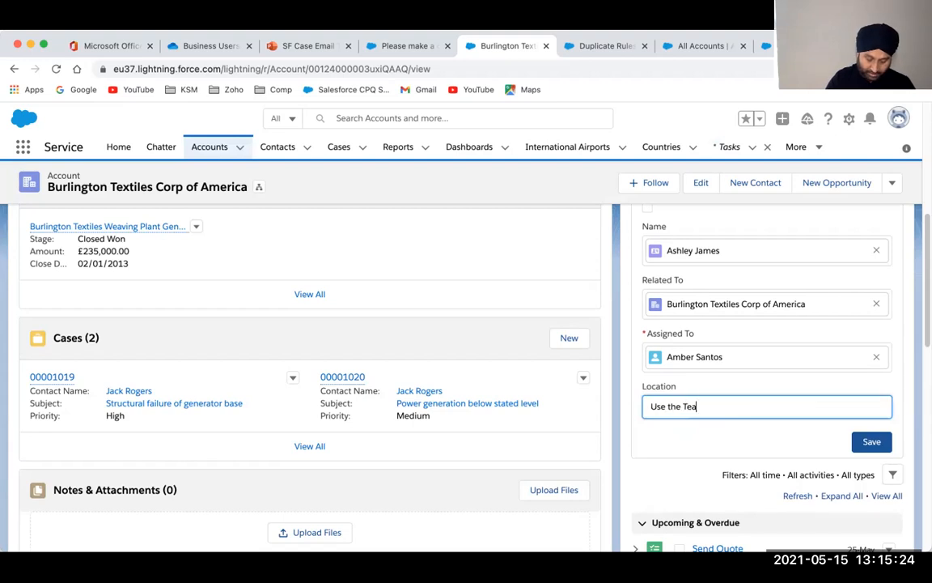
{"action": "type", "text": "m  link t"}
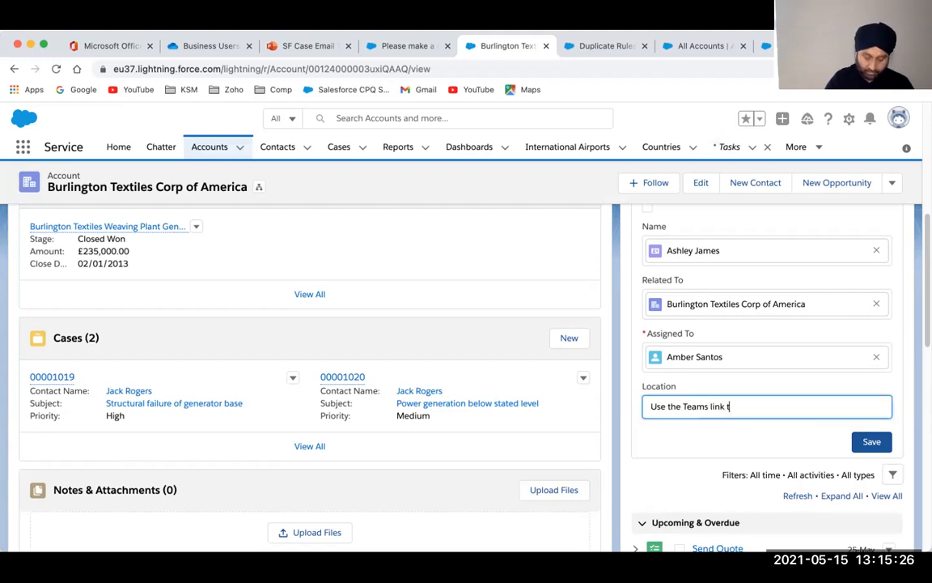
{"action": "type", "text": "o attend the"}
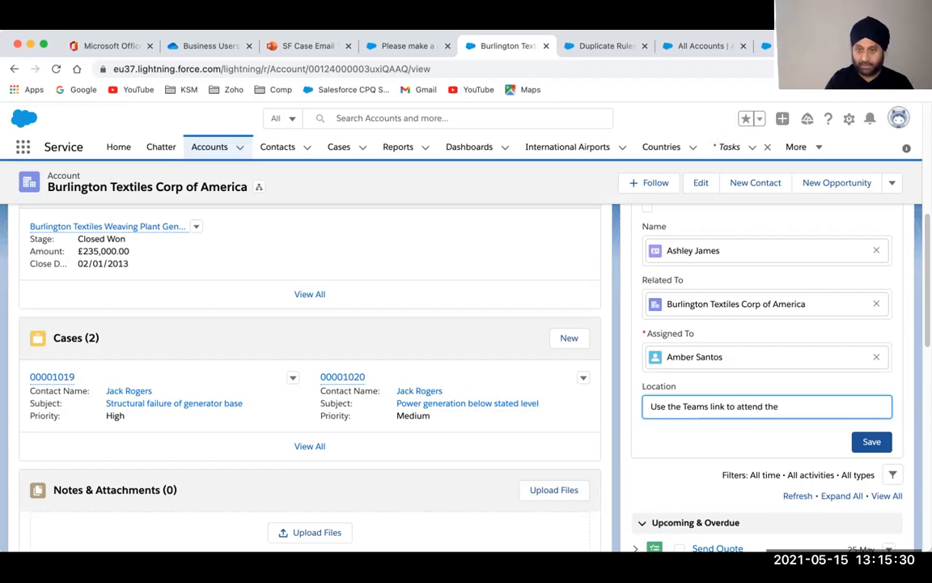
{"action": "type", "text": " meet"}
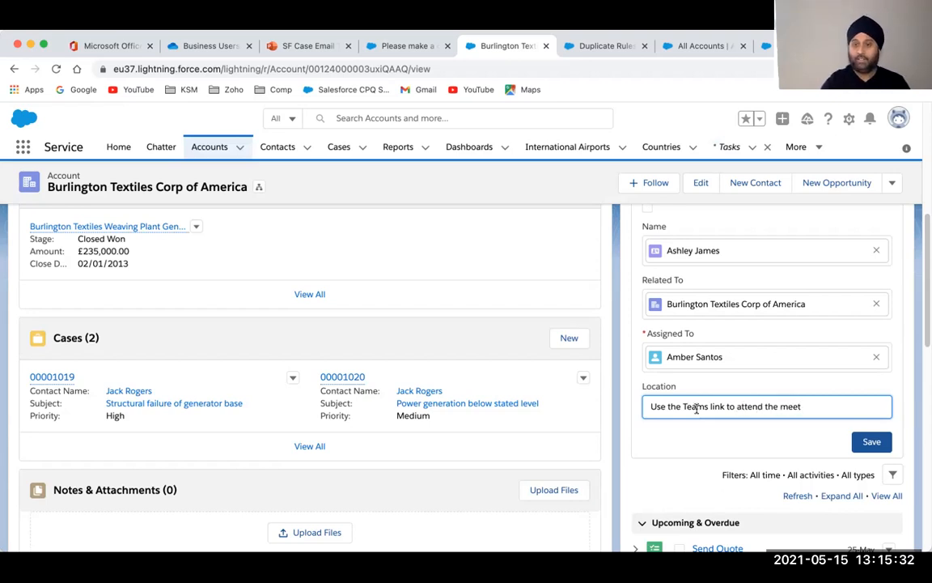
{"action": "left_click", "coordinate": [873, 444]}
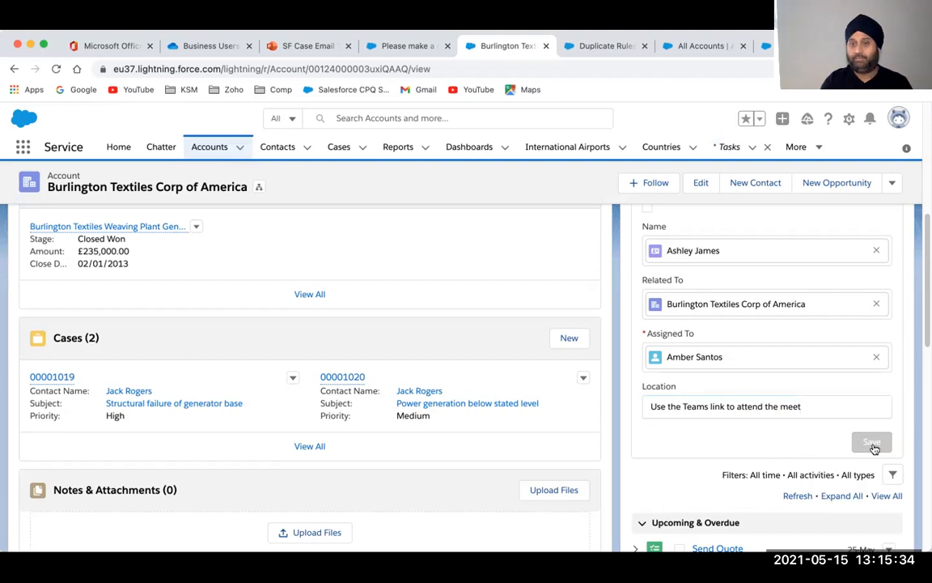
Expand the upcoming activities to confirm the Meeting at 14:00 on 18 May is listed
{"action": "scroll", "coordinate": [723, 435], "scroll_direction": "down", "scroll_amount": 2}
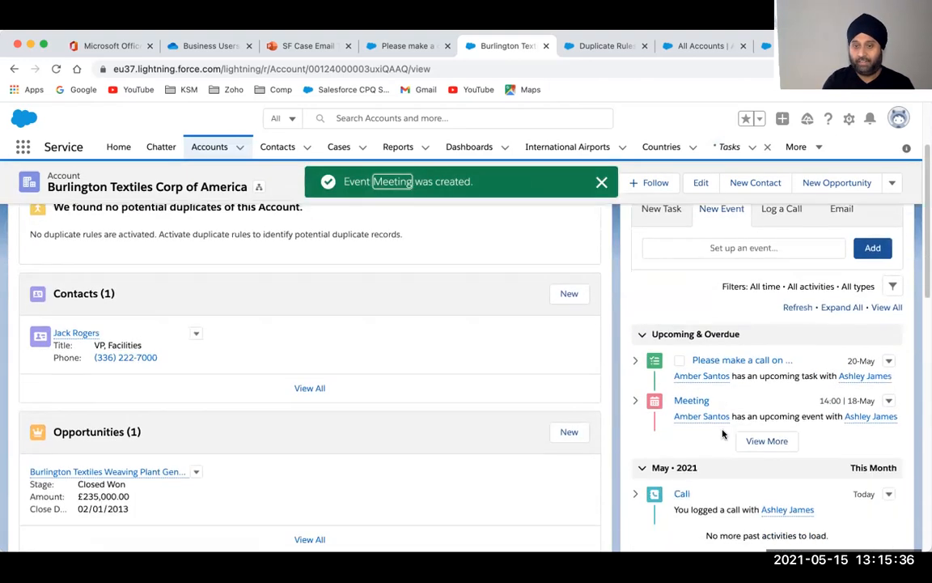
{"action": "left_click", "coordinate": [765, 441]}
{"action": "scroll", "coordinate": [753, 437], "scroll_direction": "down", "scroll_amount": 1}
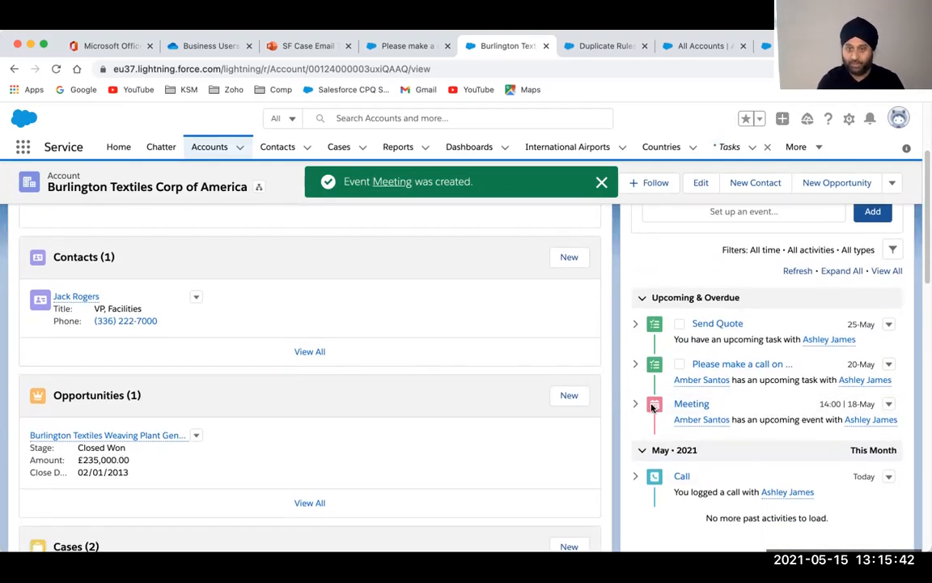
{"action": "scroll", "coordinate": [652, 407], "scroll_direction": "down", "scroll_amount": 2}
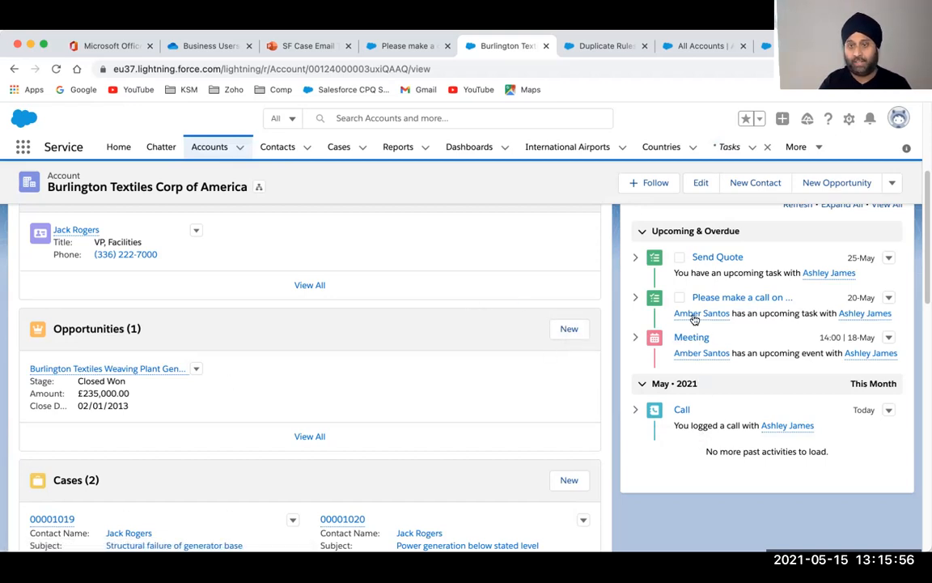
Open the linked contact's record and begin a new email from its Activity composer
{"action": "left_click", "coordinate": [860, 315]}
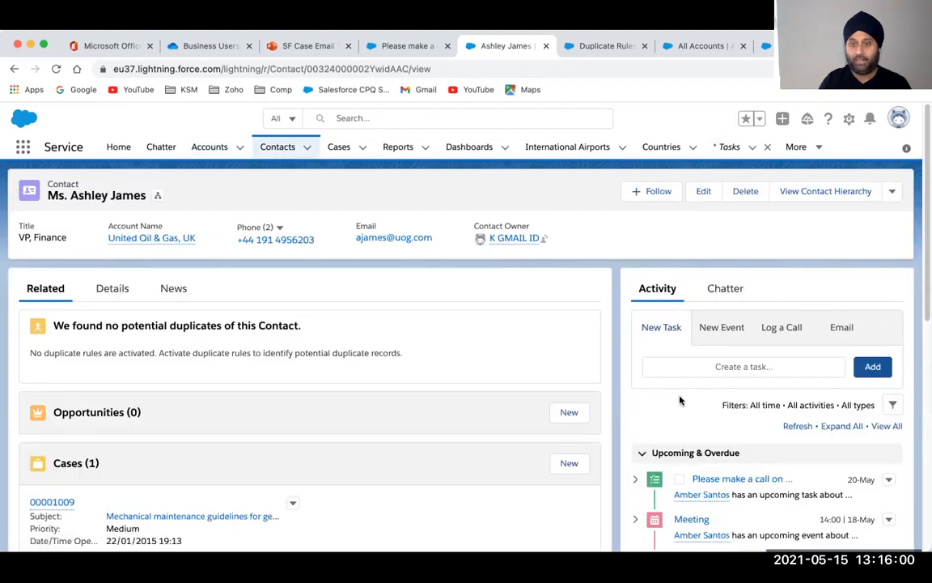
{"action": "scroll", "coordinate": [679, 400], "scroll_direction": "down", "scroll_amount": 3}
{"action": "scroll", "coordinate": [680, 401], "scroll_direction": "down", "scroll_amount": 1}
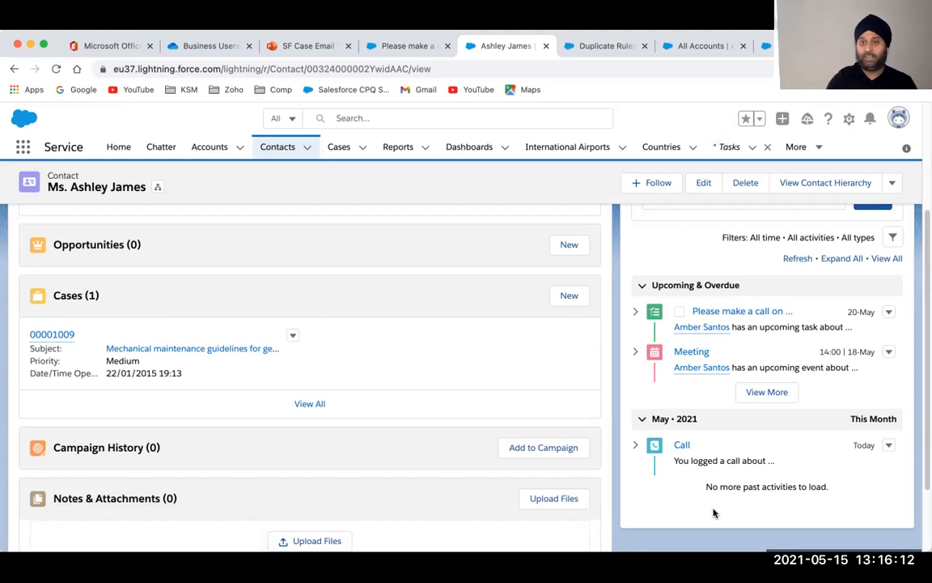
{"action": "scroll", "coordinate": [771, 322], "scroll_direction": "up", "scroll_amount": 3}
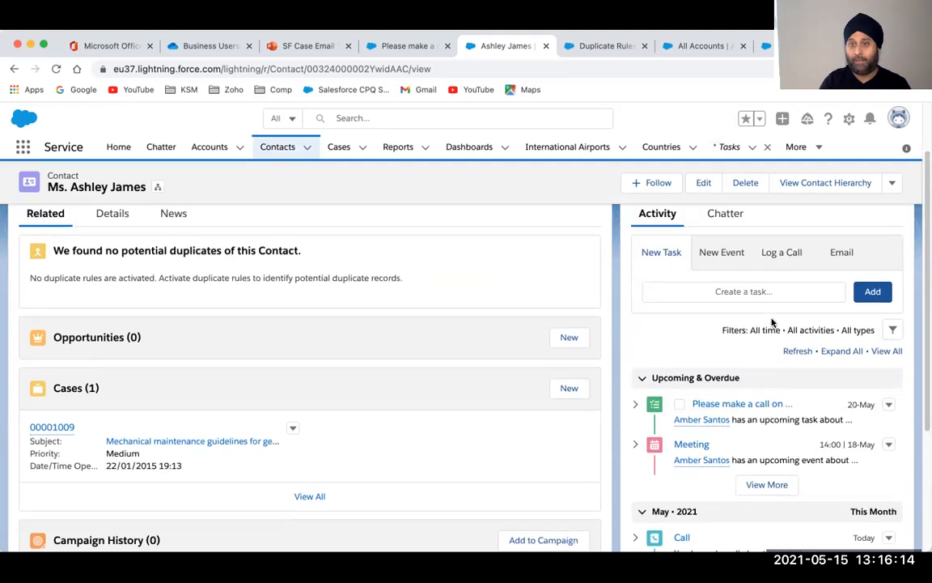
{"action": "left_click", "coordinate": [839, 266]}
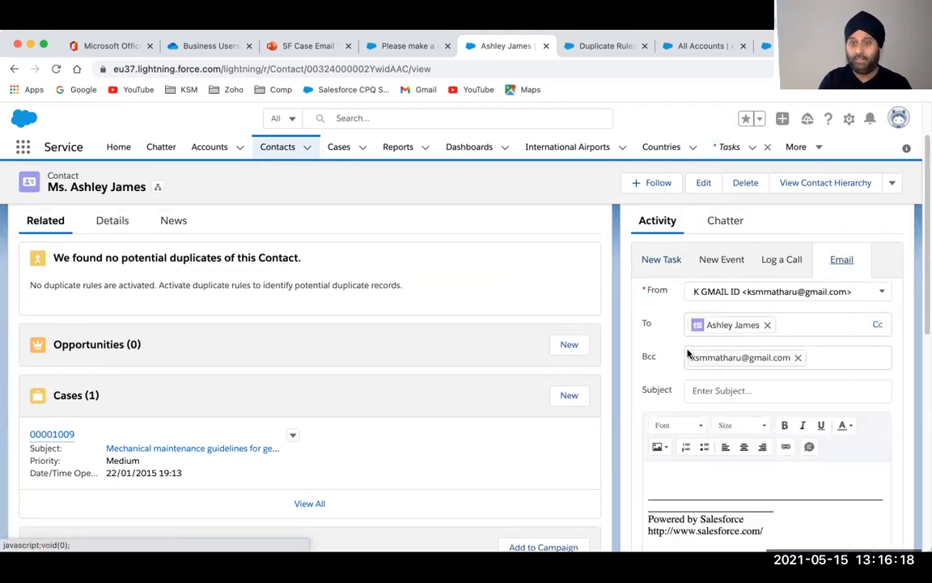
Replace the email recipient with the contact address chosen from the suggestions
{"action": "left_click", "coordinate": [767, 325]}
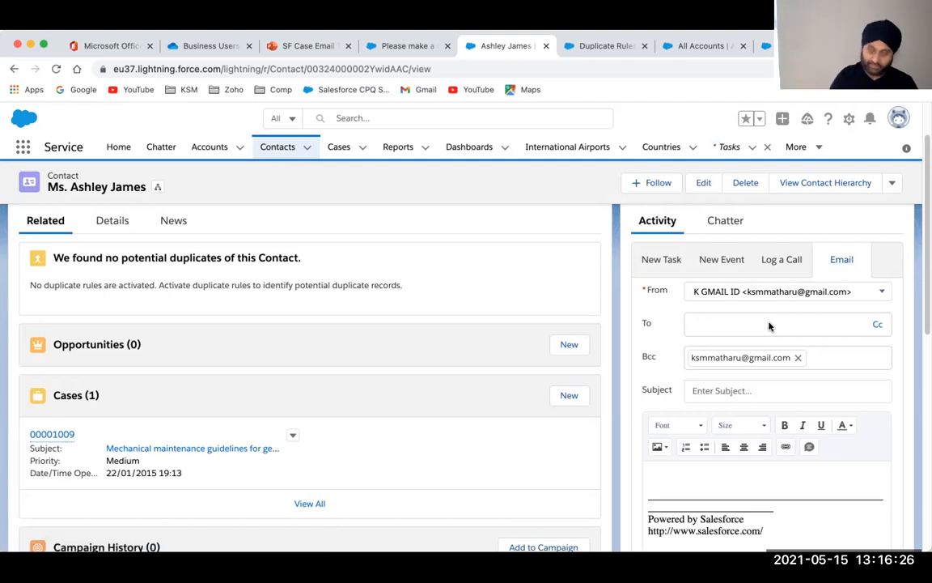
{"action": "type", "text": "ksm"}
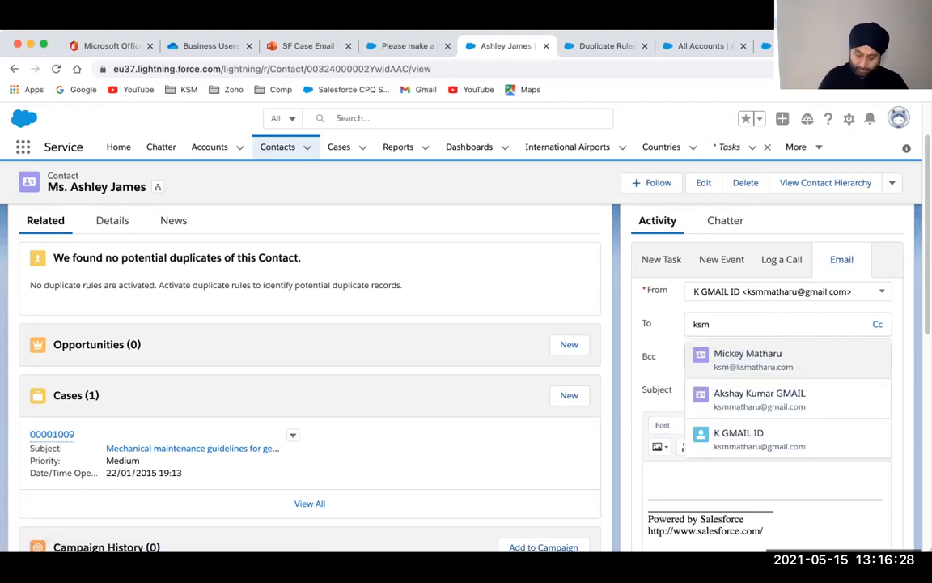
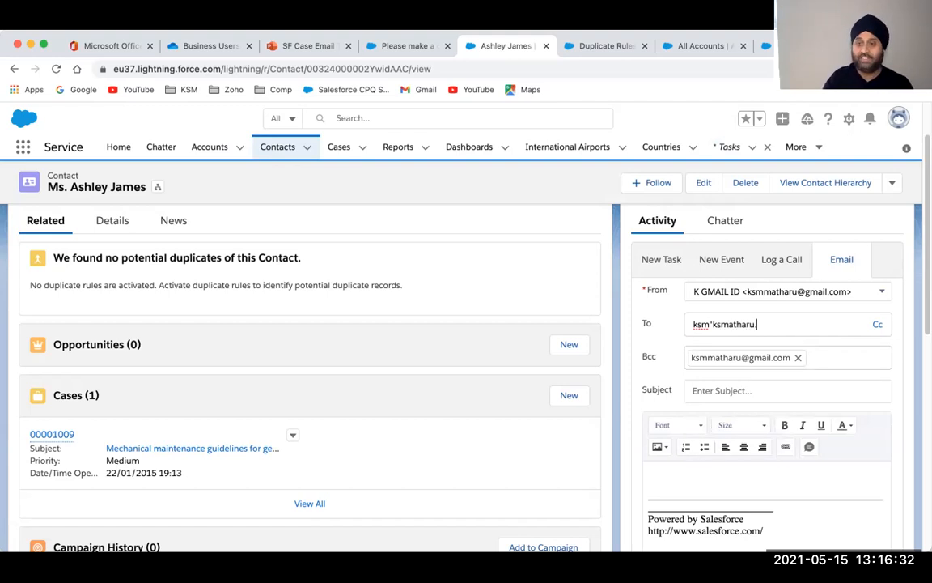
{"action": "key", "text": "Left"}
{"action": "key", "text": "Left"}
{"action": "key", "text": "Left"}
{"action": "key", "text": "Left"}
{"action": "key", "text": "Left"}
{"action": "key", "text": "Left"}
{"action": "key", "text": "BackSpace"}
{"action": "type", "text": "@"}
{"action": "scroll", "coordinate": [466, 378], "scroll_direction": "down", "scroll_amount": 3}
{"action": "scroll", "coordinate": [466, 377], "scroll_direction": "down", "scroll_amount": 4}
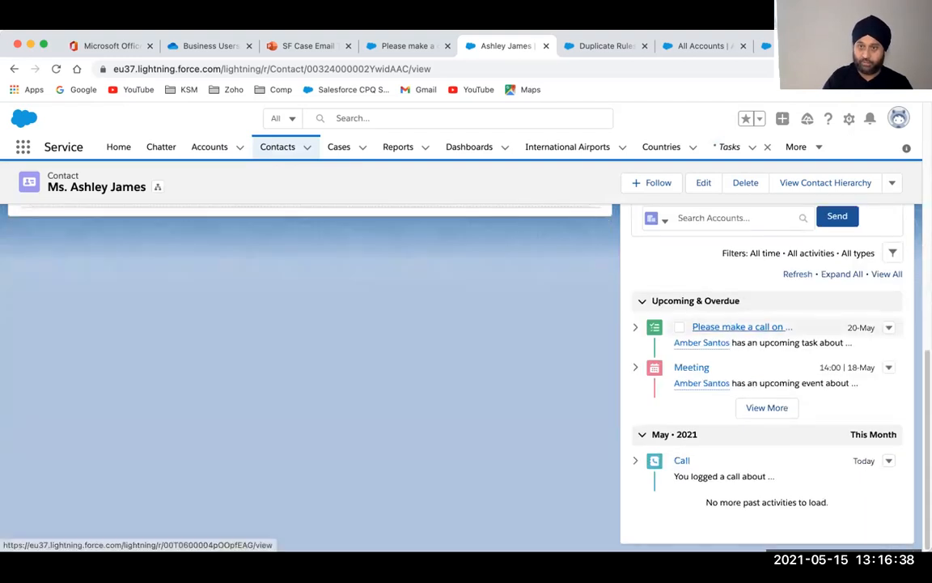
{"action": "scroll", "coordinate": [466, 377], "scroll_direction": "up", "scroll_amount": 7}
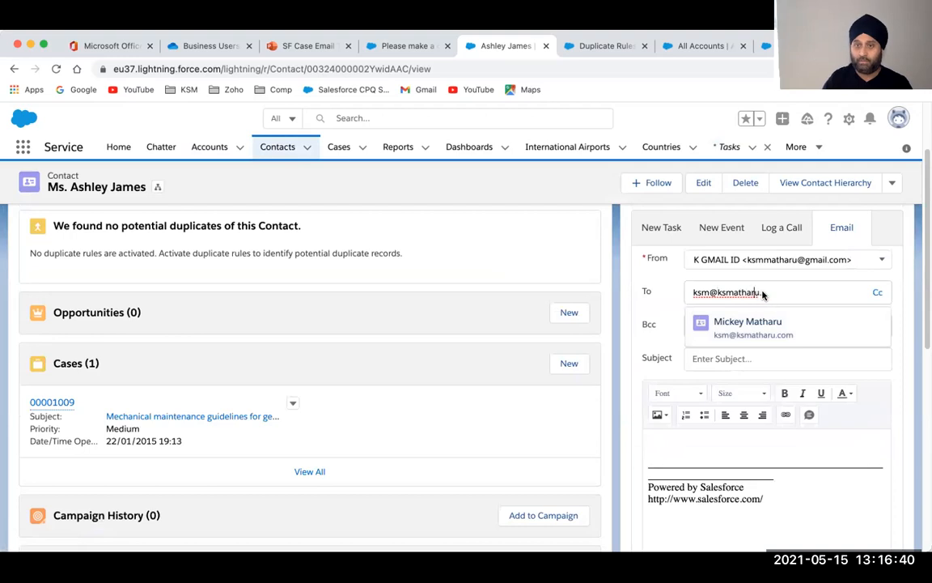
{"action": "left_click", "coordinate": [780, 332]}
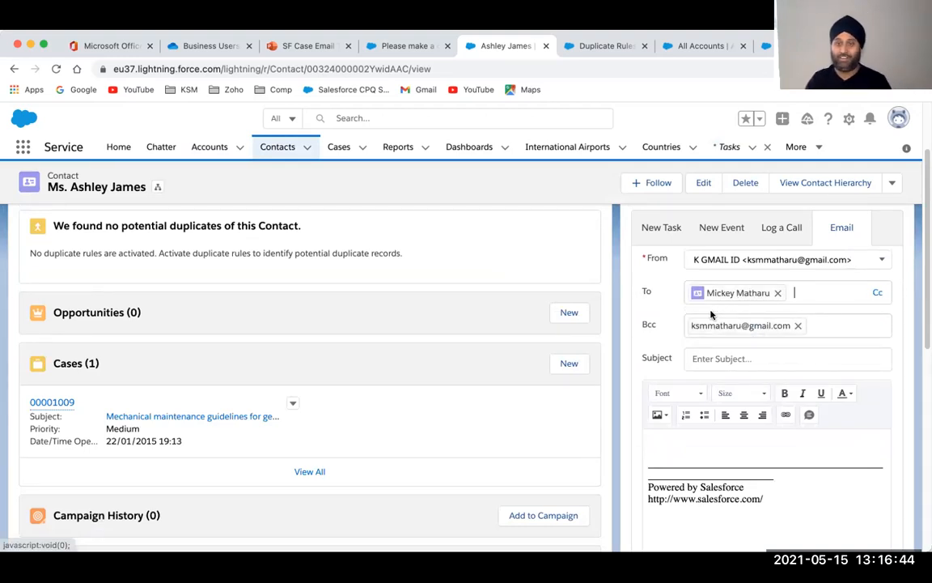
Give the email subject 'regarding the meeting plan', relate it to Burlington Textiles, and send it
{"action": "left_click", "coordinate": [710, 365]}
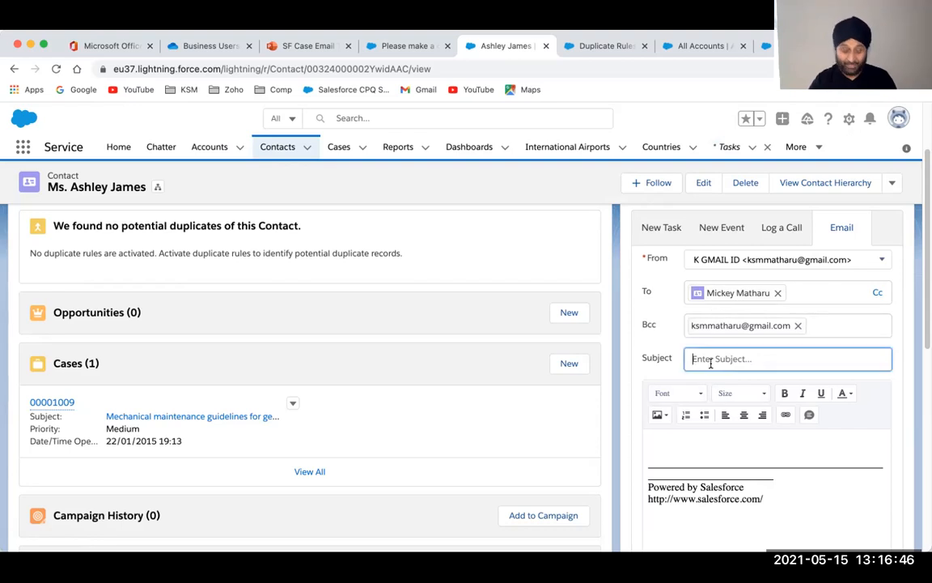
{"action": "type", "text": "regarding t"}
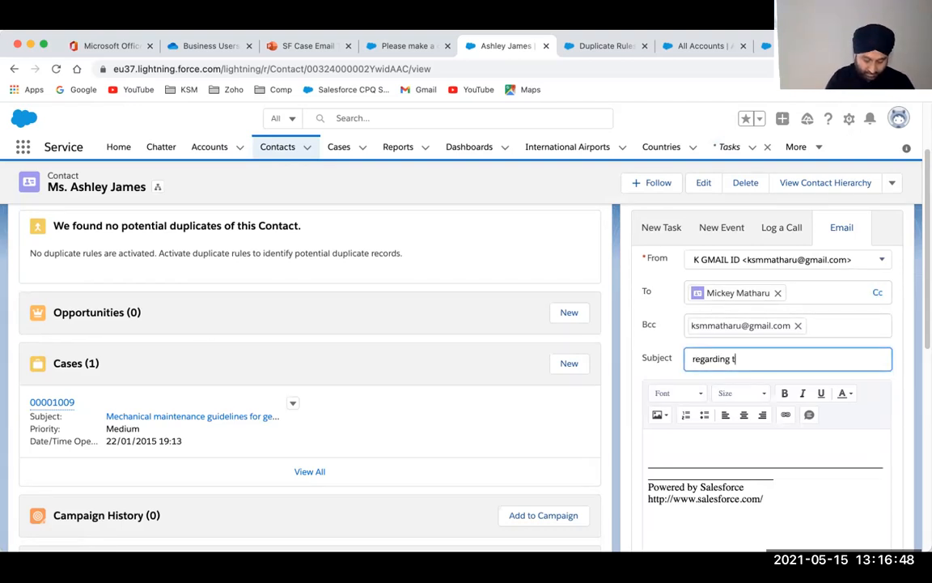
{"action": "type", "text": "he meeting plan"}
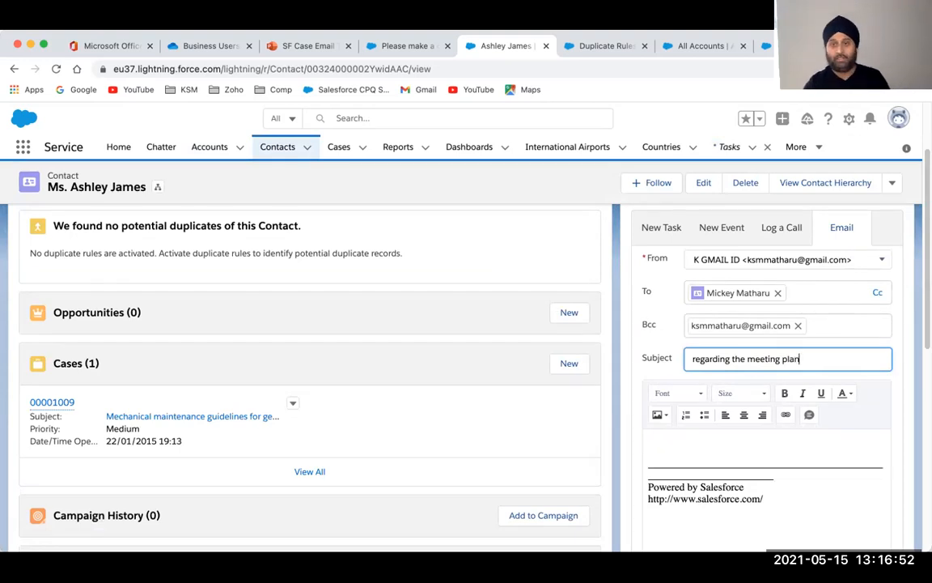
{"action": "scroll", "coordinate": [750, 404], "scroll_direction": "down", "scroll_amount": 2}
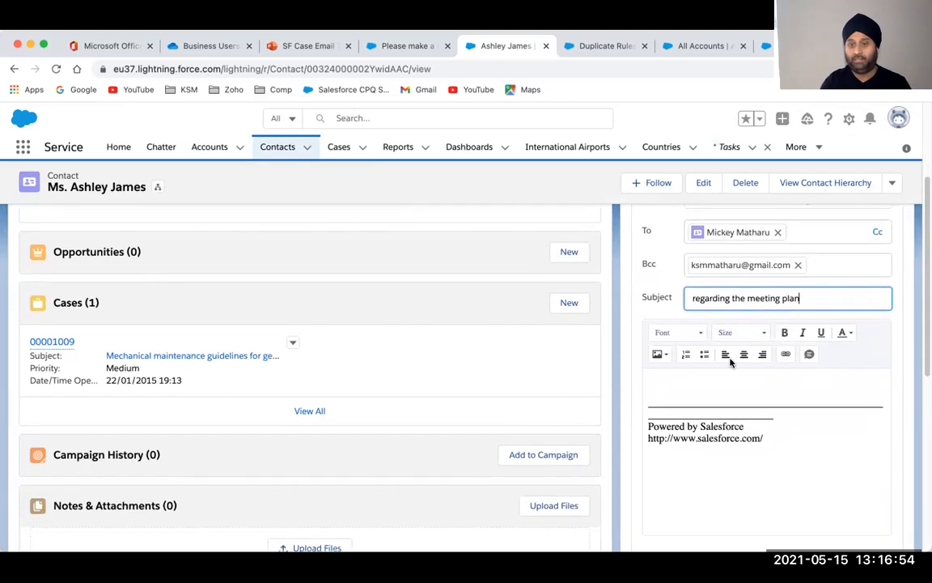
{"action": "left_click", "coordinate": [717, 396]}
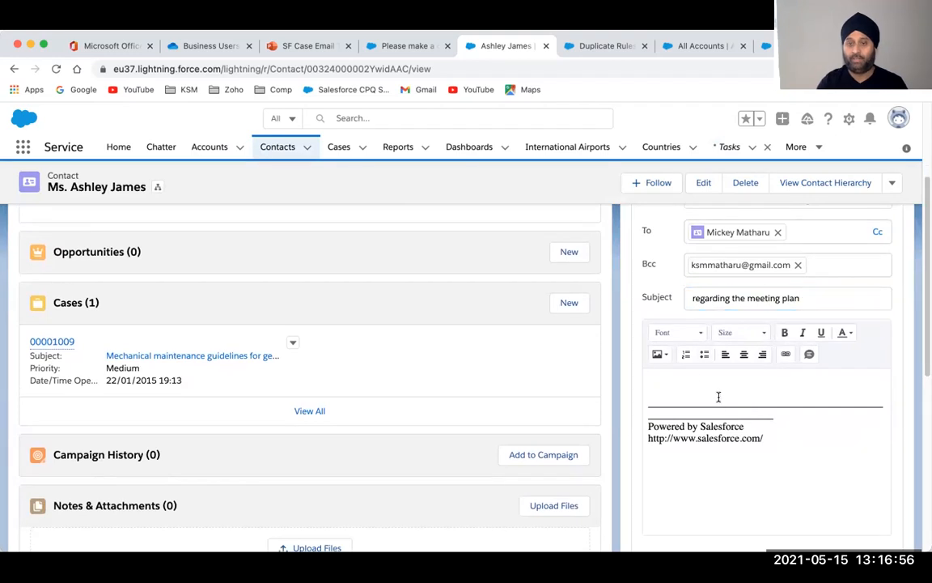
{"action": "scroll", "coordinate": [687, 377], "scroll_direction": "down", "scroll_amount": 5}
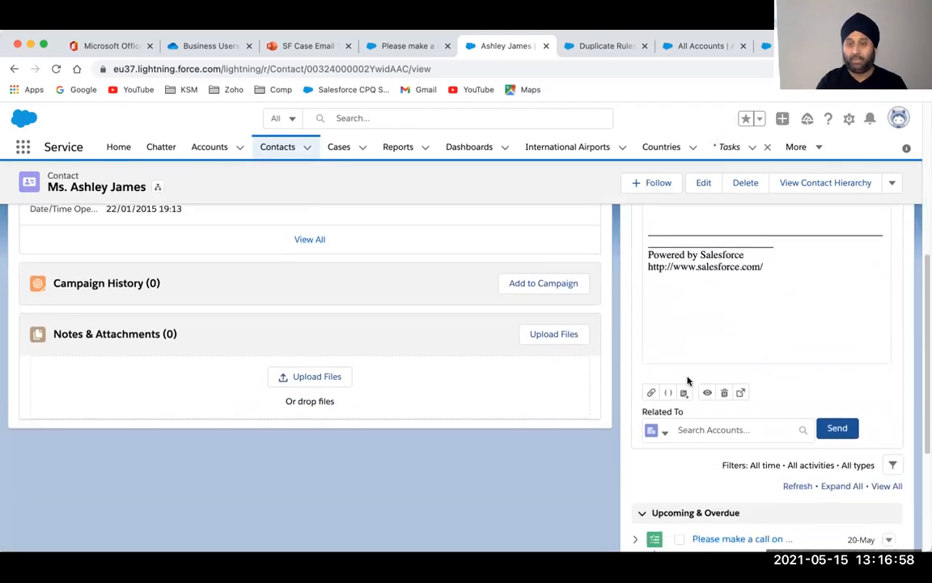
{"action": "left_click", "coordinate": [711, 431]}
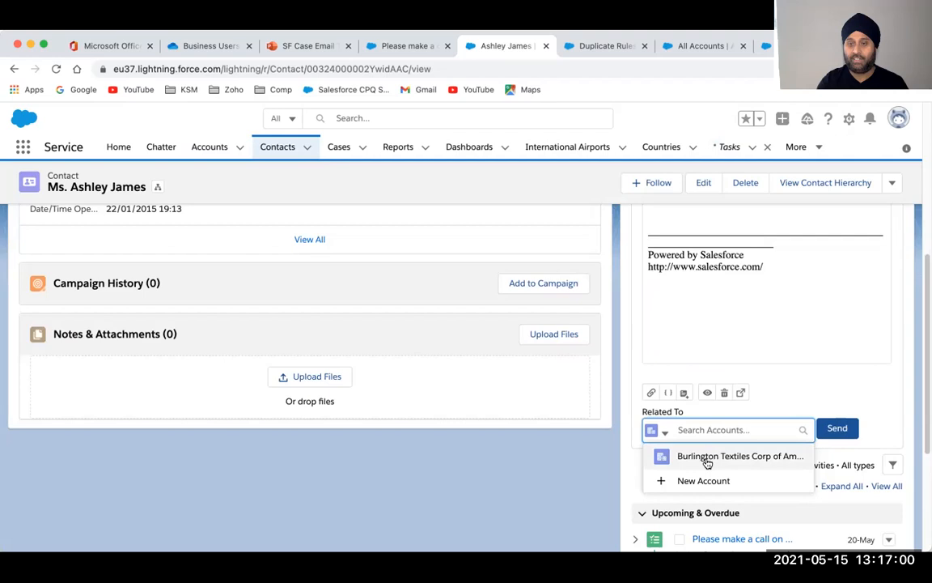
{"action": "left_click", "coordinate": [705, 456]}
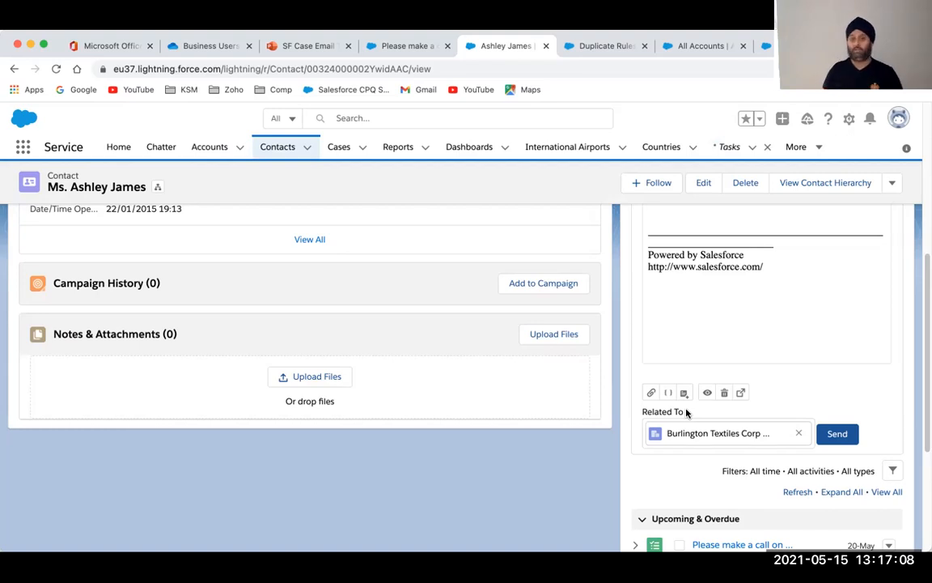
{"action": "left_click", "coordinate": [842, 435]}
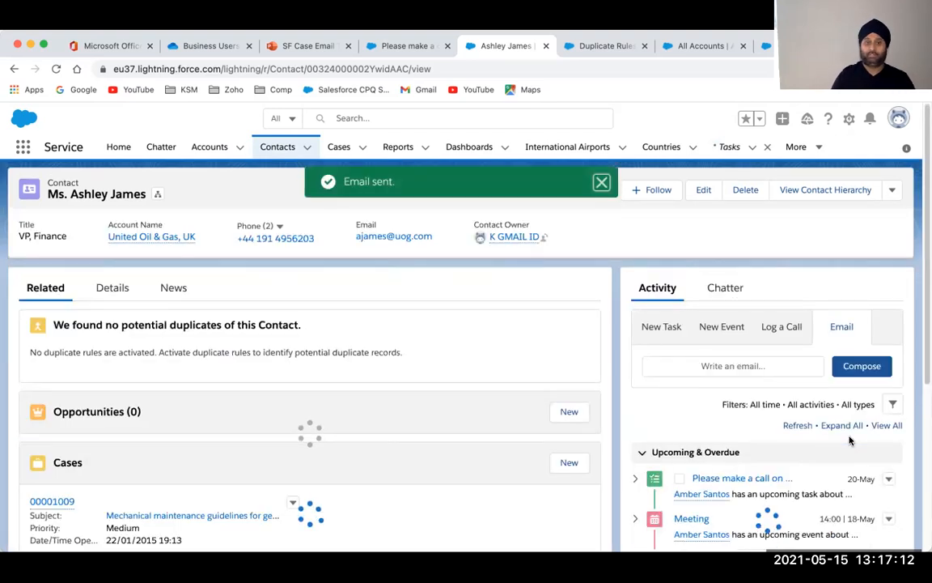
{"action": "scroll", "coordinate": [849, 439], "scroll_direction": "down", "scroll_amount": 3}
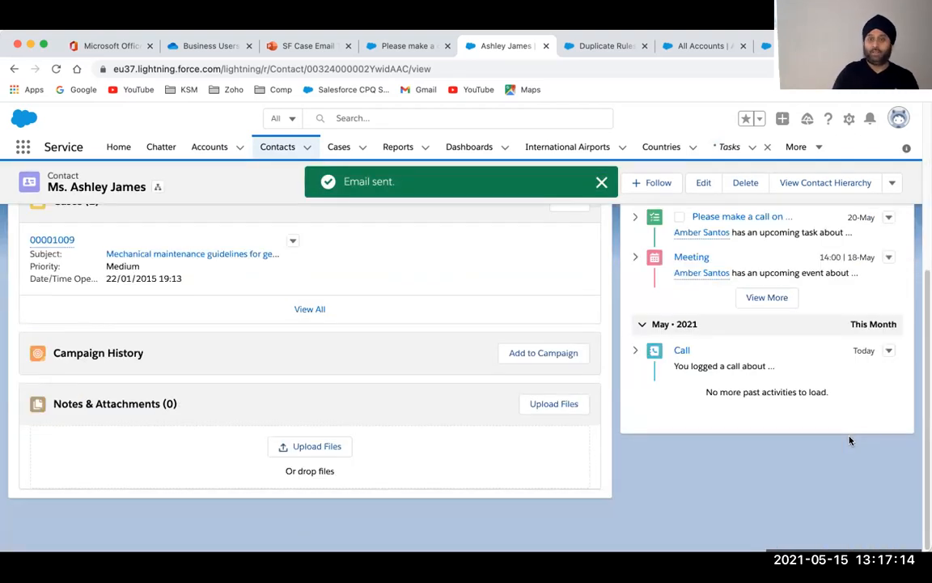
{"action": "scroll", "coordinate": [658, 378], "scroll_direction": "up", "scroll_amount": 1}
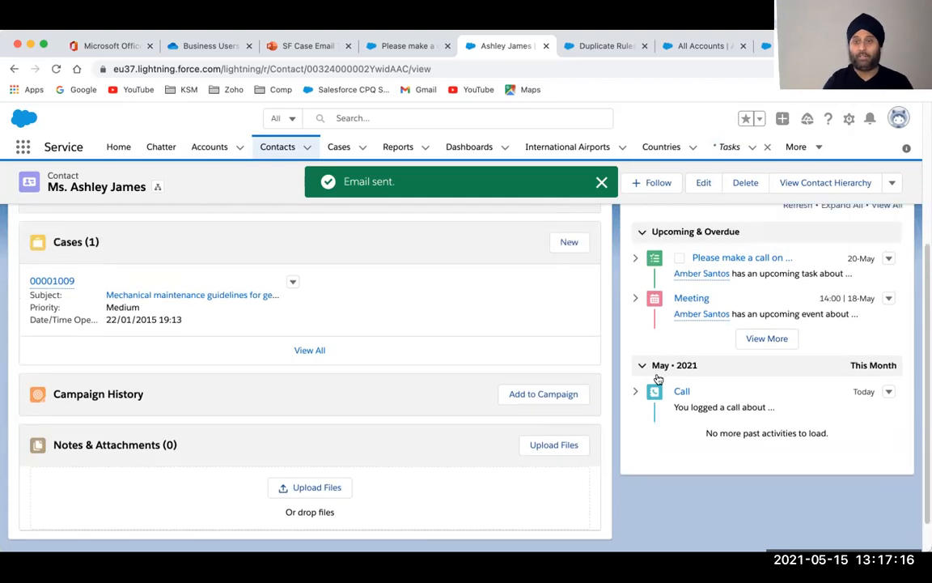
{"action": "scroll", "coordinate": [658, 378], "scroll_direction": "up", "scroll_amount": 5}
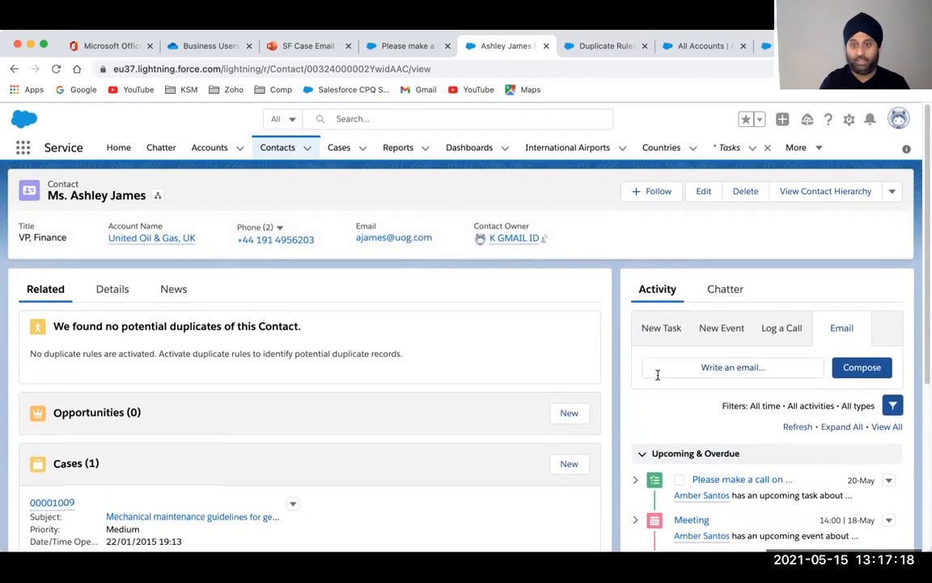
{"action": "scroll", "coordinate": [637, 456], "scroll_direction": "down", "scroll_amount": 5}
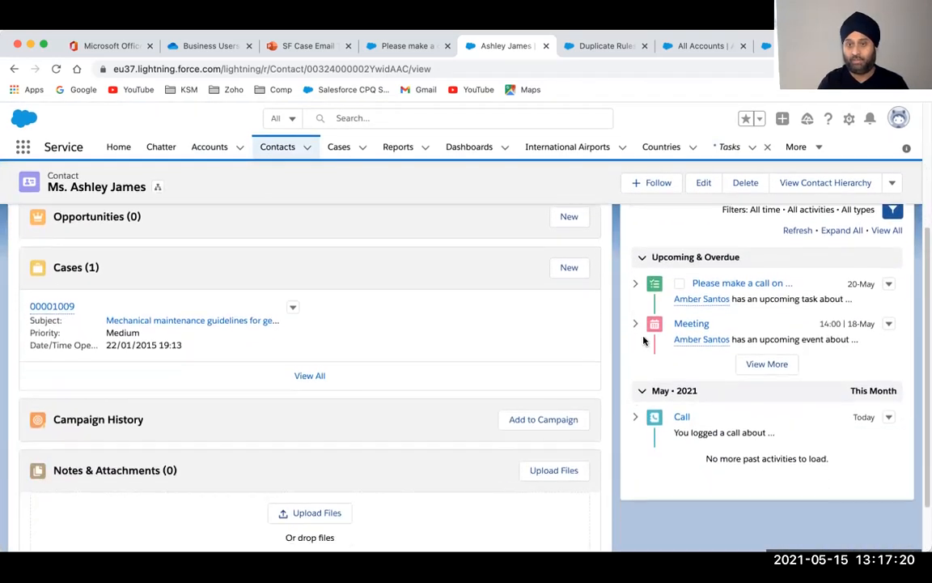
{"action": "scroll", "coordinate": [680, 340], "scroll_direction": "up", "scroll_amount": 1}
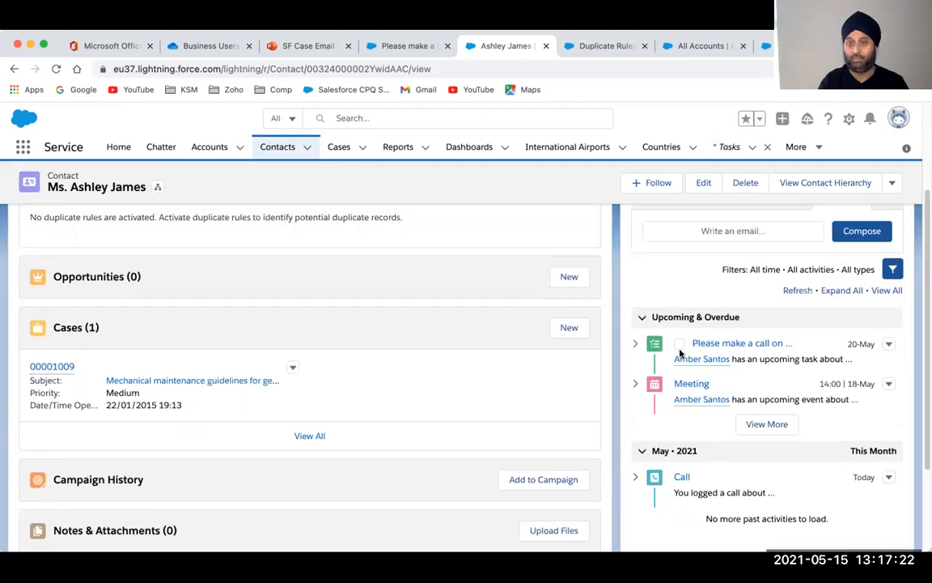
{"action": "scroll", "coordinate": [679, 352], "scroll_direction": "up", "scroll_amount": 3}
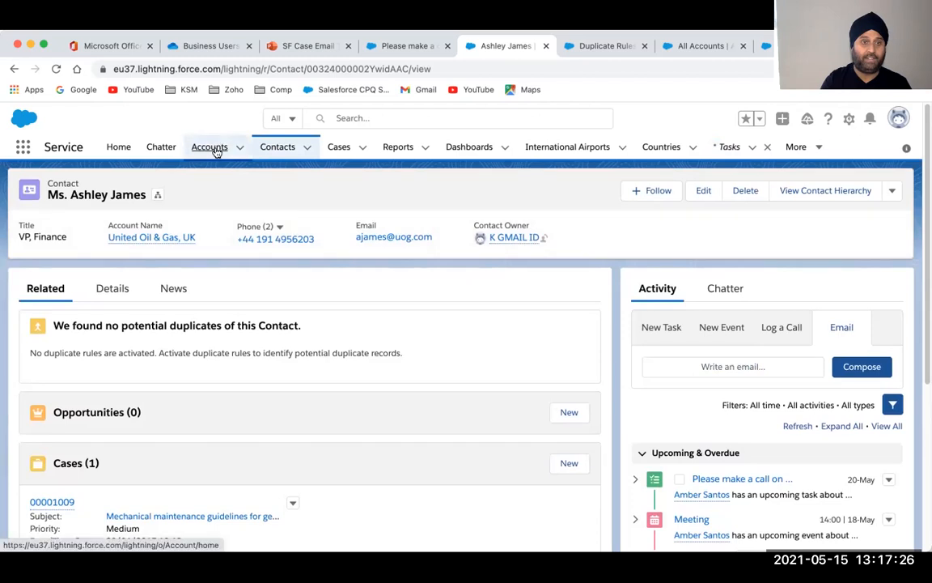
Open Burlington Textiles Corp of America from Accounts and review its timeline, including the meeting-plan email
{"action": "left_click", "coordinate": [215, 149]}
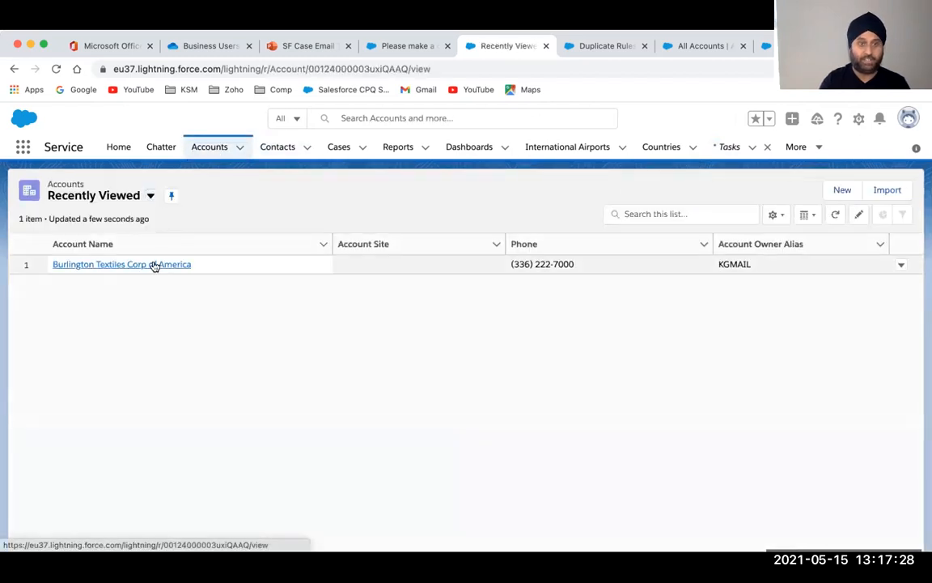
{"action": "left_click", "coordinate": [154, 264]}
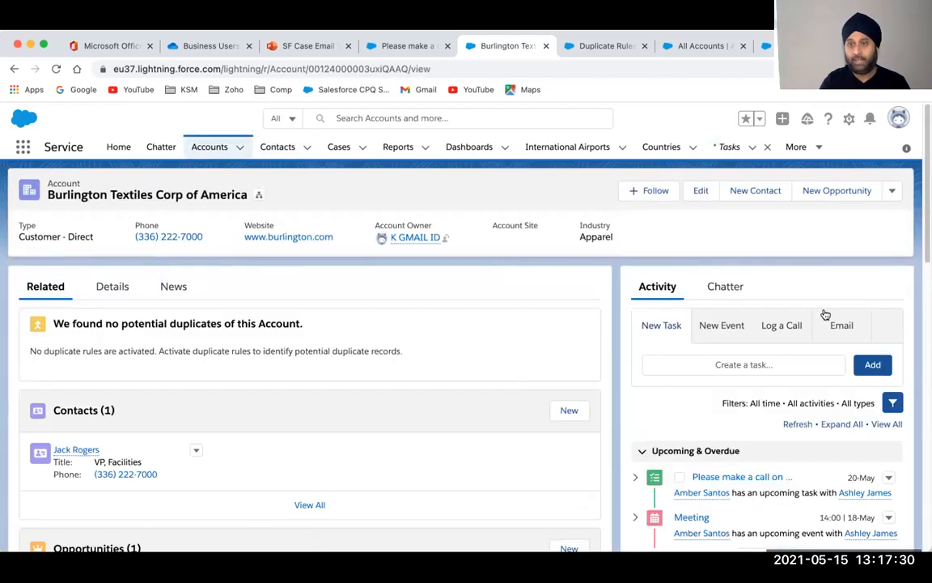
{"action": "scroll", "coordinate": [707, 422], "scroll_direction": "down", "scroll_amount": 5}
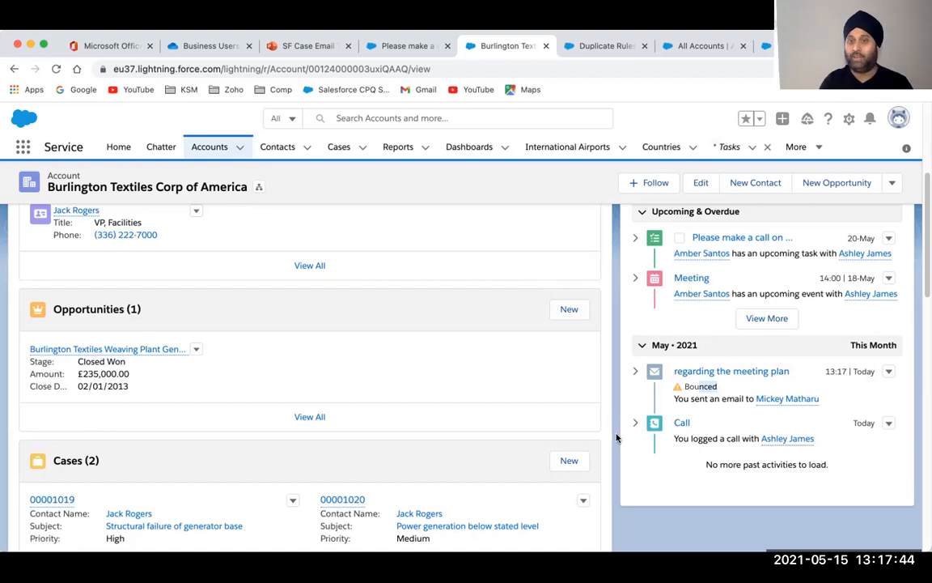
{"action": "scroll", "coordinate": [616, 438], "scroll_direction": "up", "scroll_amount": 5}
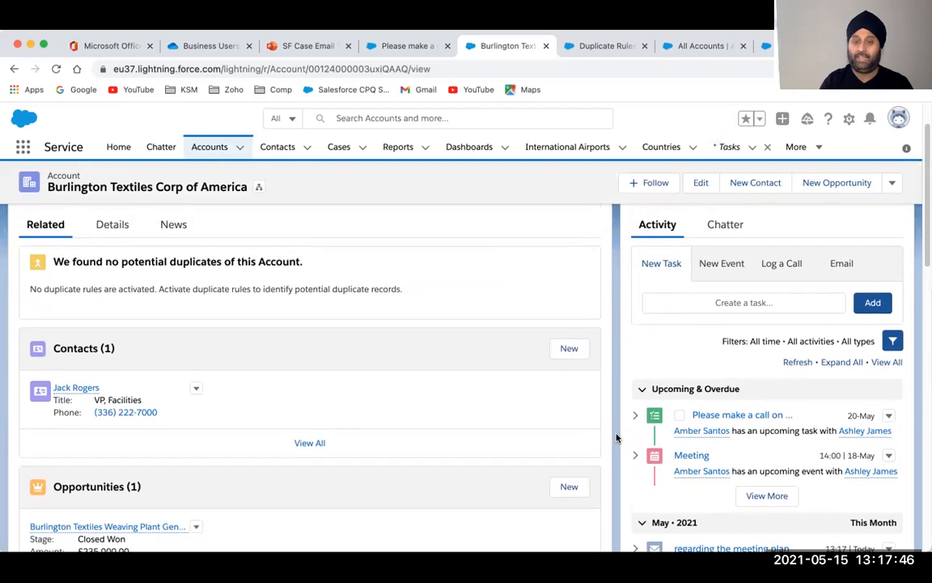
{"action": "scroll", "coordinate": [616, 438], "scroll_direction": "up", "scroll_amount": 1}
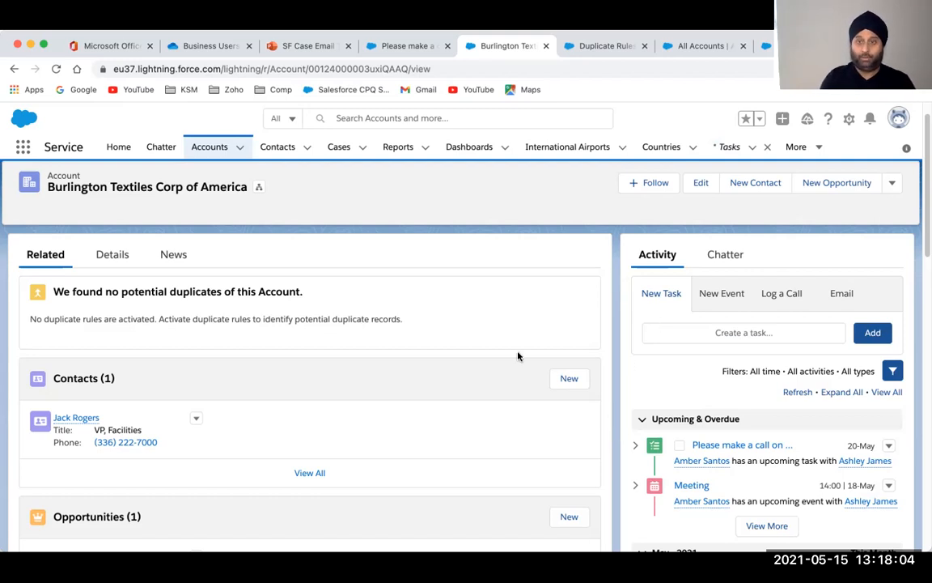
Switch the Cases list to All Open Cases and open case 00001088
{"action": "left_click", "coordinate": [340, 149]}
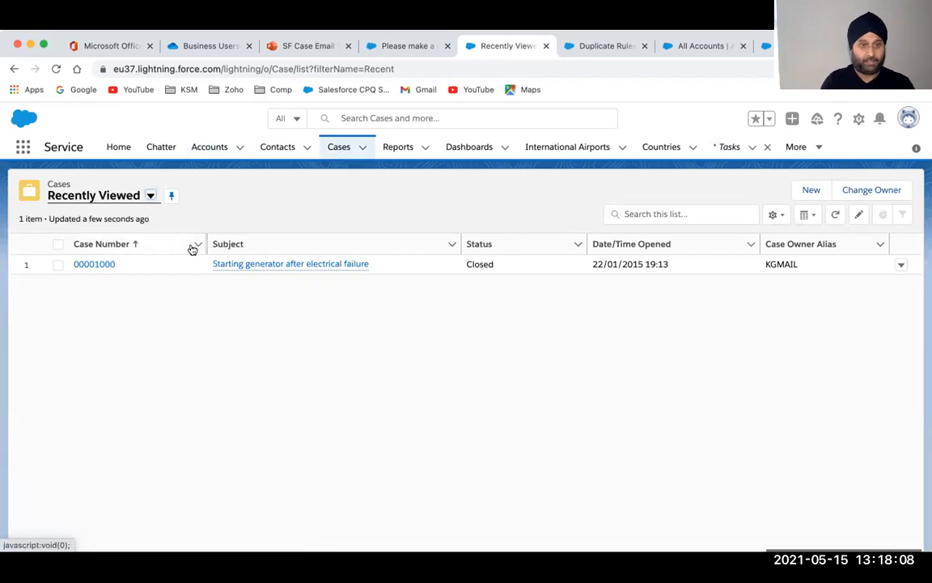
{"action": "left_click", "coordinate": [149, 196]}
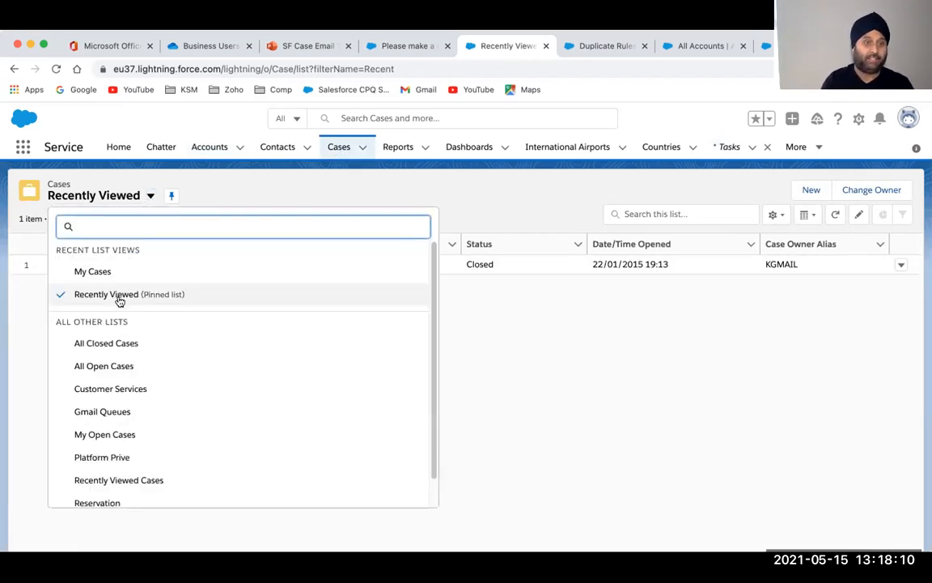
{"action": "left_click", "coordinate": [106, 366]}
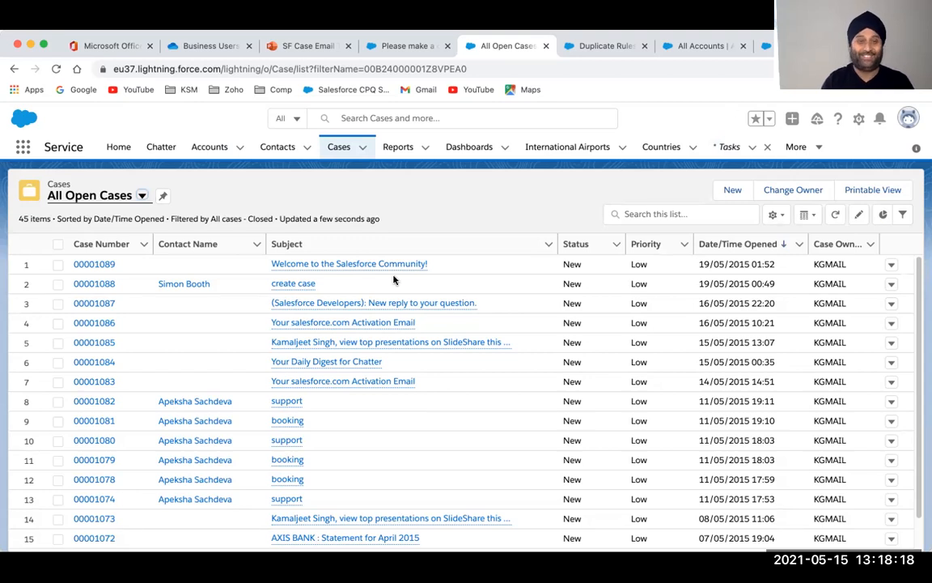
{"action": "left_click", "coordinate": [101, 283]}
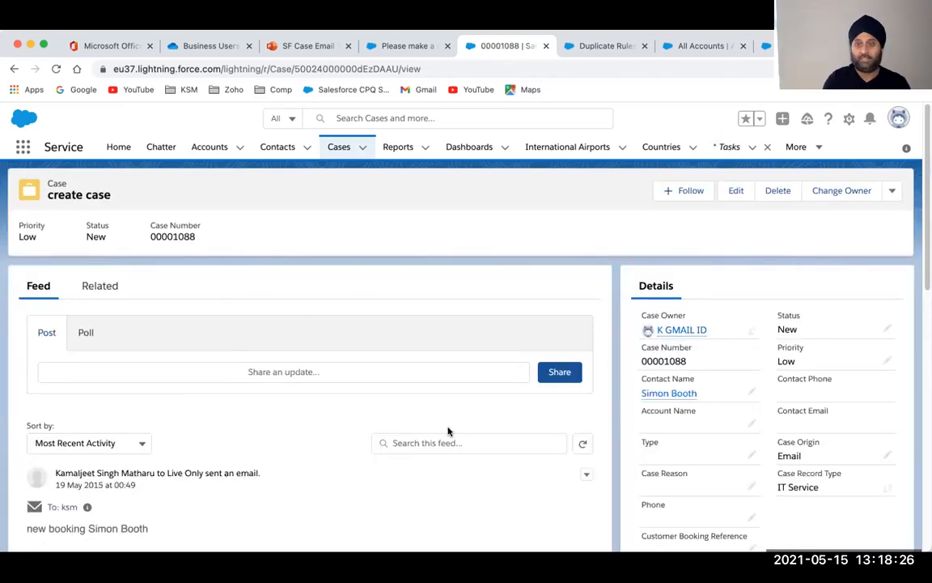
On case 00001088's Related tab, start a New Task from Open Activities
{"action": "scroll", "coordinate": [754, 465], "scroll_direction": "down", "scroll_amount": 5}
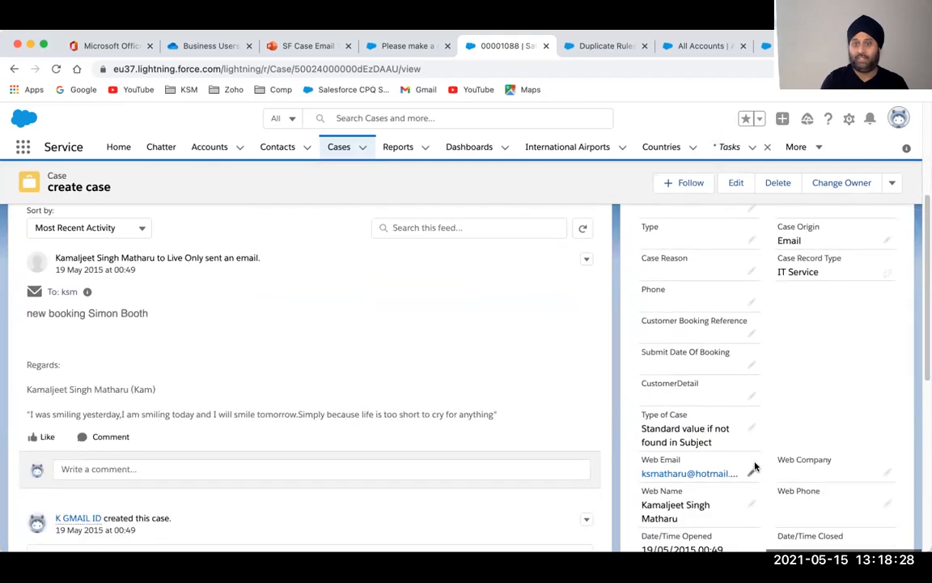
{"action": "scroll", "coordinate": [755, 465], "scroll_direction": "down", "scroll_amount": 4}
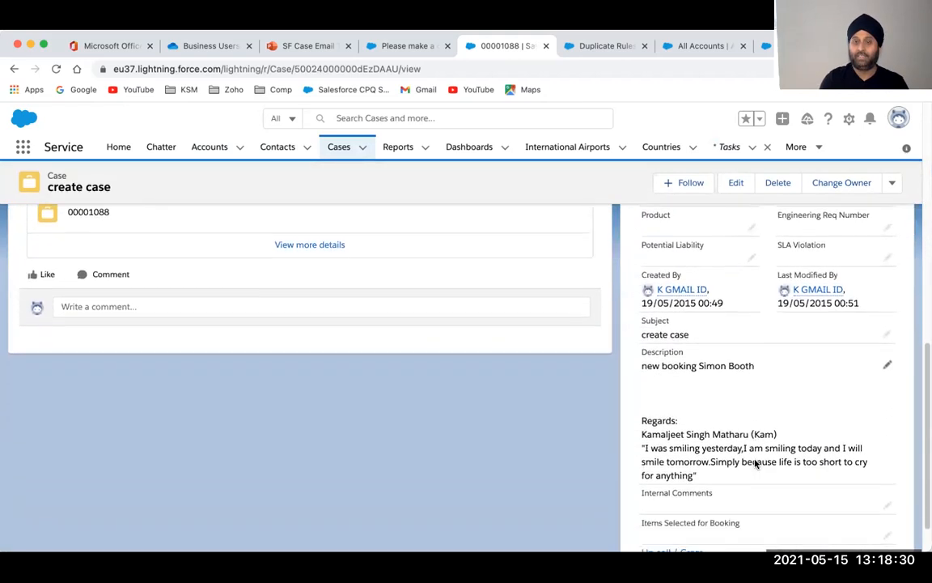
{"action": "scroll", "coordinate": [755, 463], "scroll_direction": "up", "scroll_amount": 10}
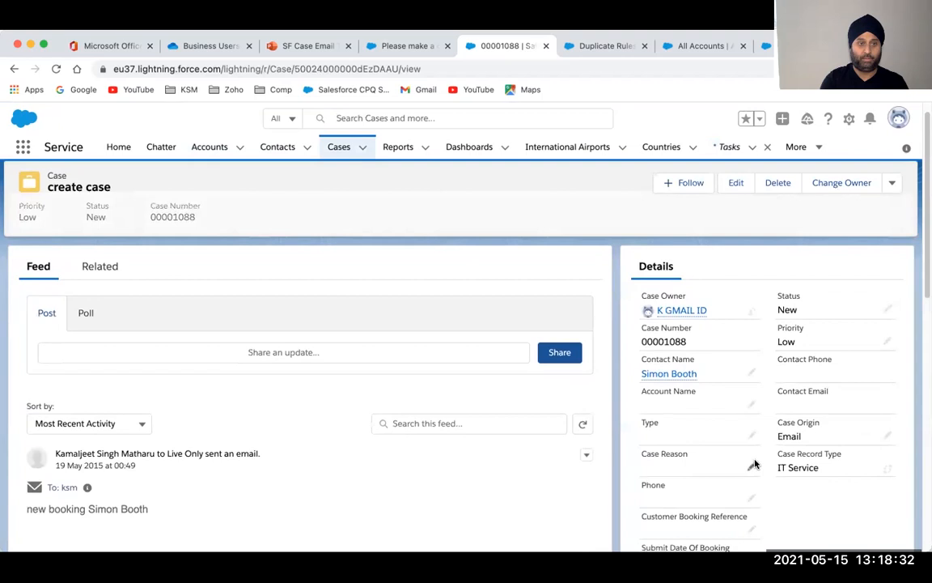
{"action": "left_click", "coordinate": [100, 267]}
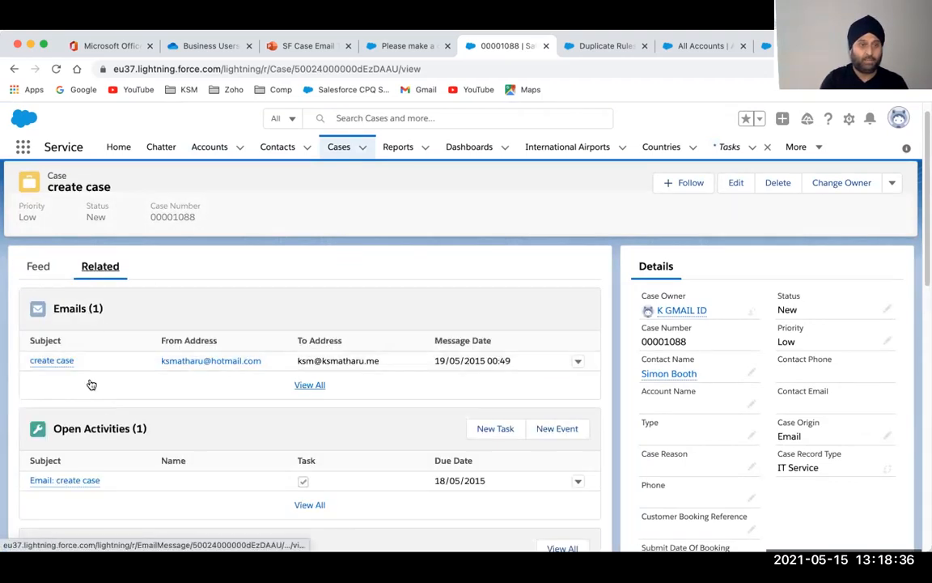
{"action": "scroll", "coordinate": [91, 374], "scroll_direction": "down", "scroll_amount": 1}
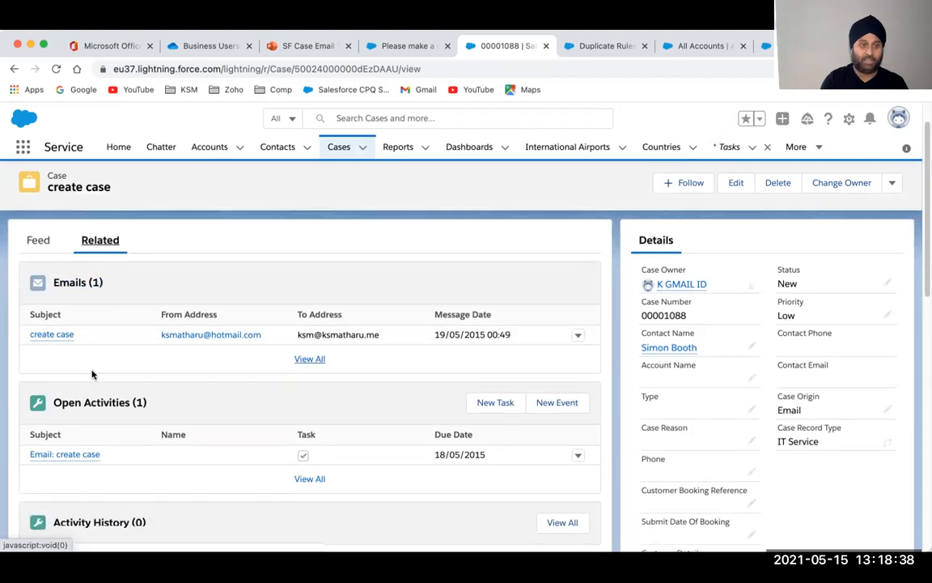
{"action": "scroll", "coordinate": [91, 374], "scroll_direction": "up", "scroll_amount": 1}
{"action": "scroll", "coordinate": [92, 375], "scroll_direction": "down", "scroll_amount": 1}
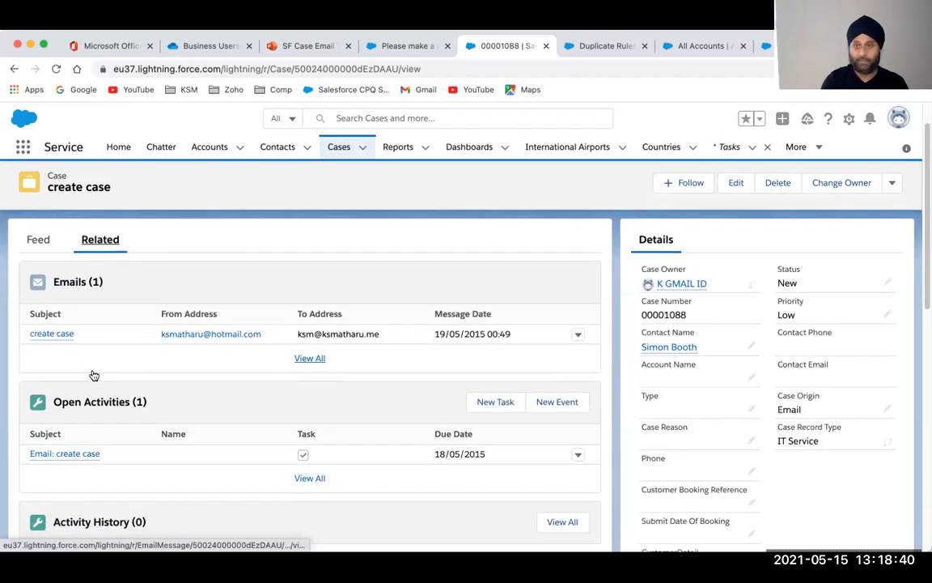
{"action": "scroll", "coordinate": [93, 375], "scroll_direction": "down", "scroll_amount": 3}
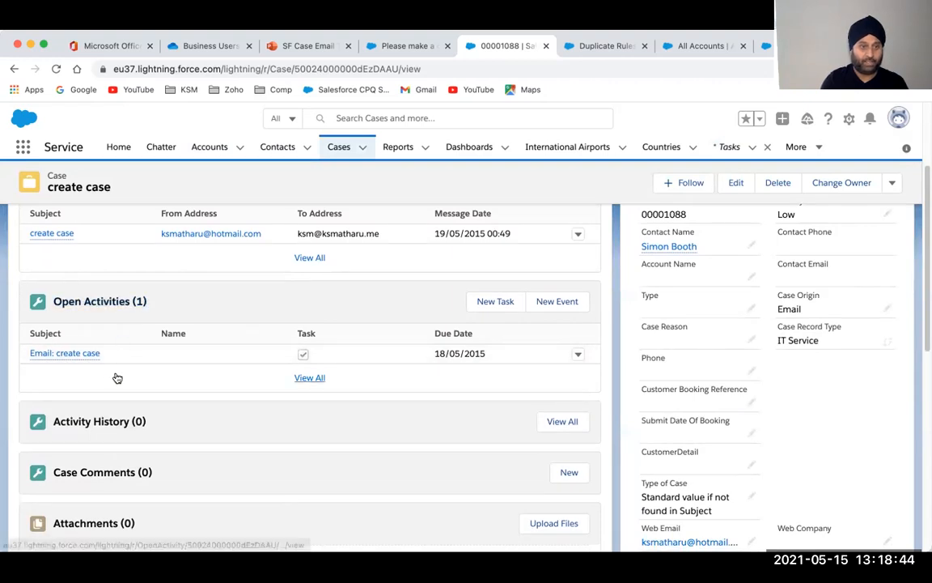
{"action": "scroll", "coordinate": [117, 376], "scroll_direction": "down", "scroll_amount": 2}
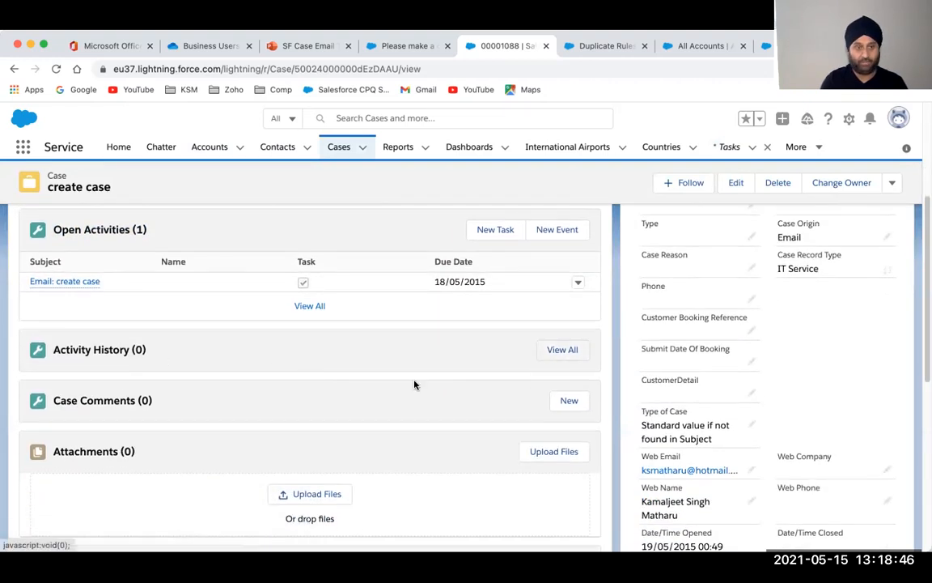
{"action": "scroll", "coordinate": [436, 452], "scroll_direction": "up", "scroll_amount": 2}
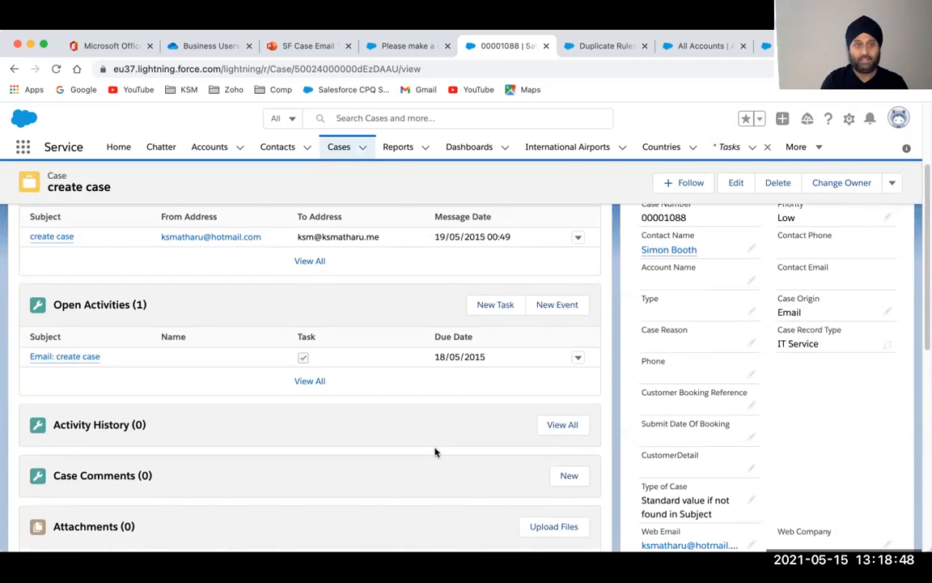
{"action": "left_click", "coordinate": [493, 306]}
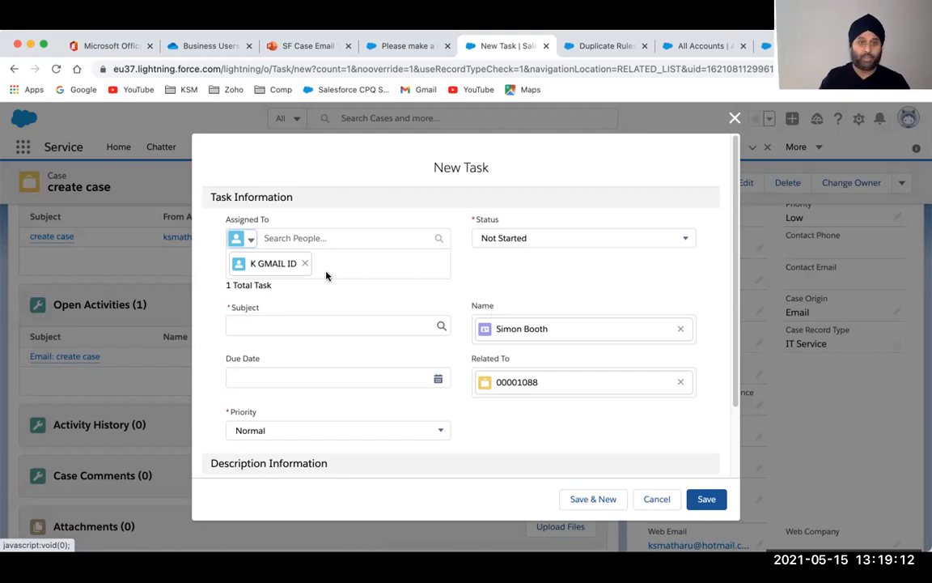
Reassign the task to another user and set its status to In Progress
{"action": "left_click", "coordinate": [305, 265]}
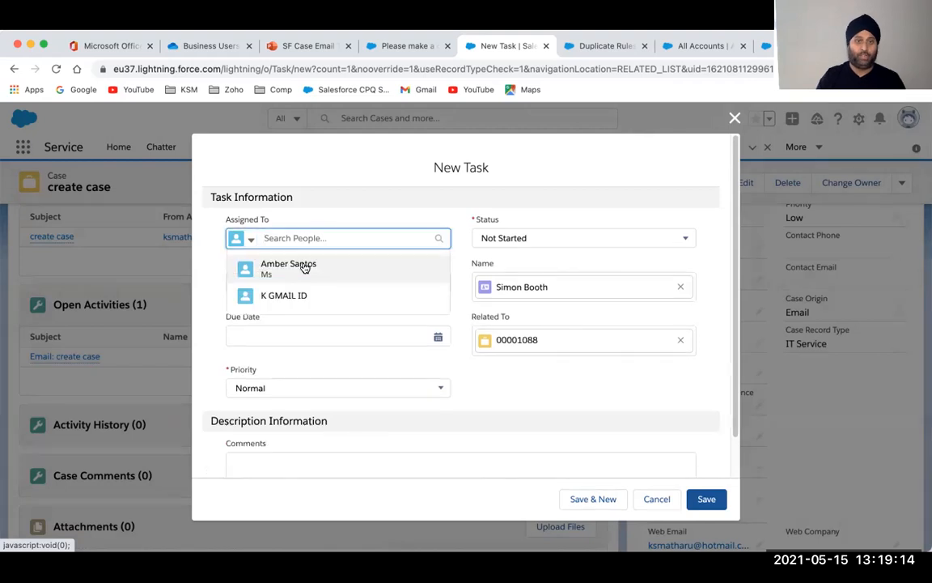
{"action": "left_click", "coordinate": [250, 239]}
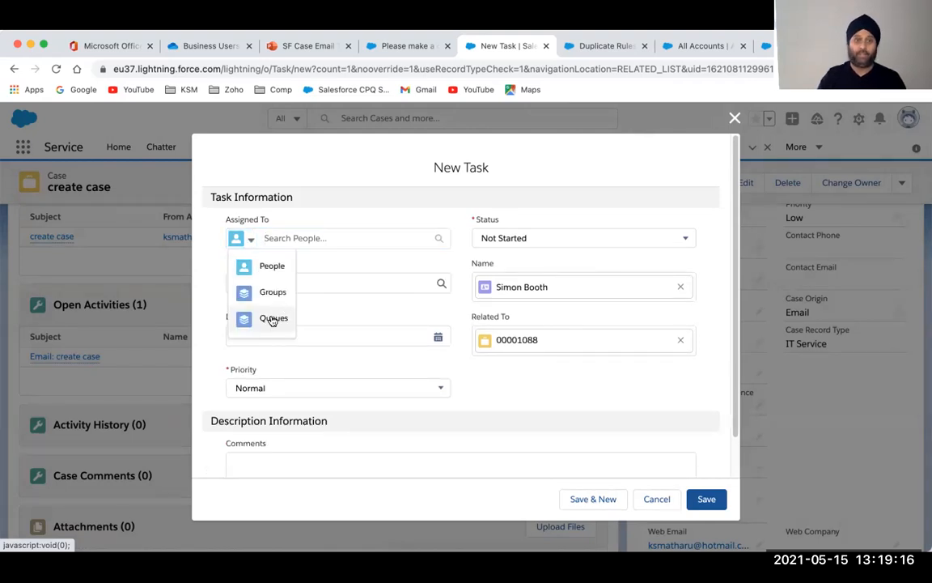
{"action": "left_click", "coordinate": [284, 237]}
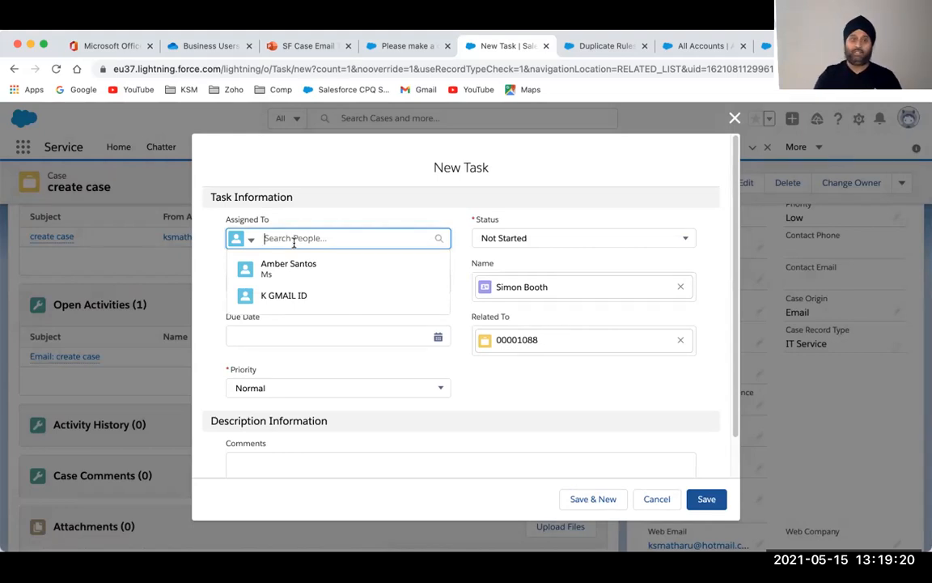
{"action": "left_click", "coordinate": [298, 264]}
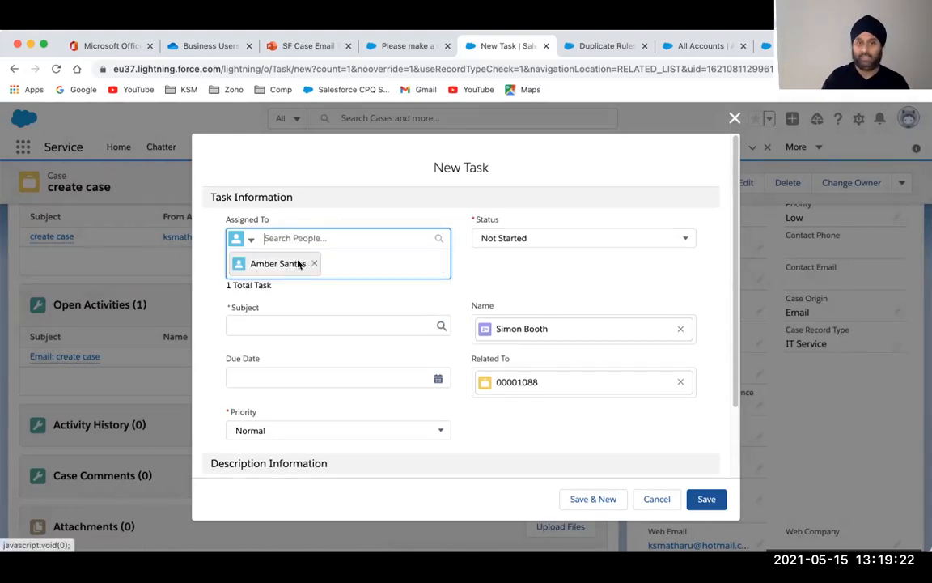
{"action": "left_click", "coordinate": [511, 238]}
{"action": "left_click", "coordinate": [516, 310]}
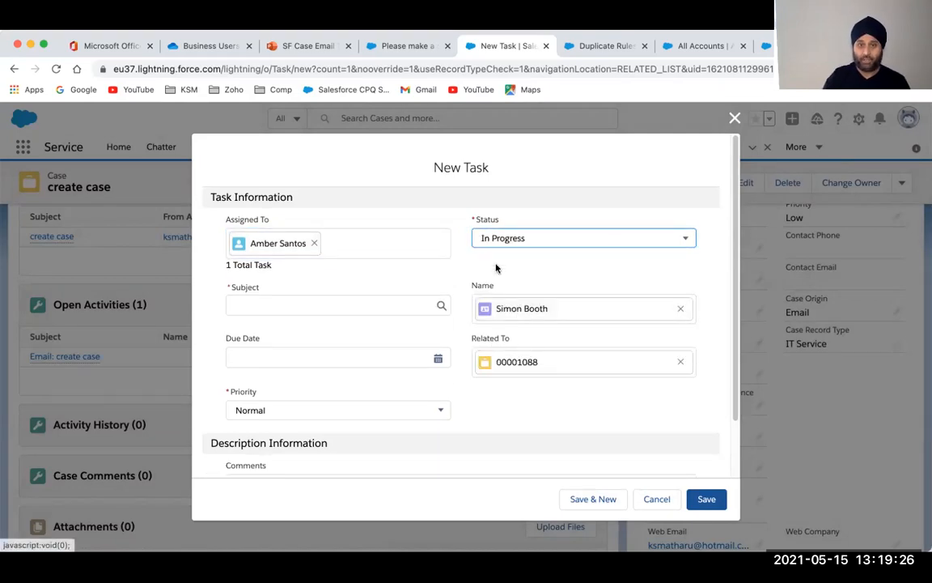
Set the subject to 'Call - (Please talk to the client)' and the due date to 17/05/2021
{"action": "left_click", "coordinate": [282, 306]}
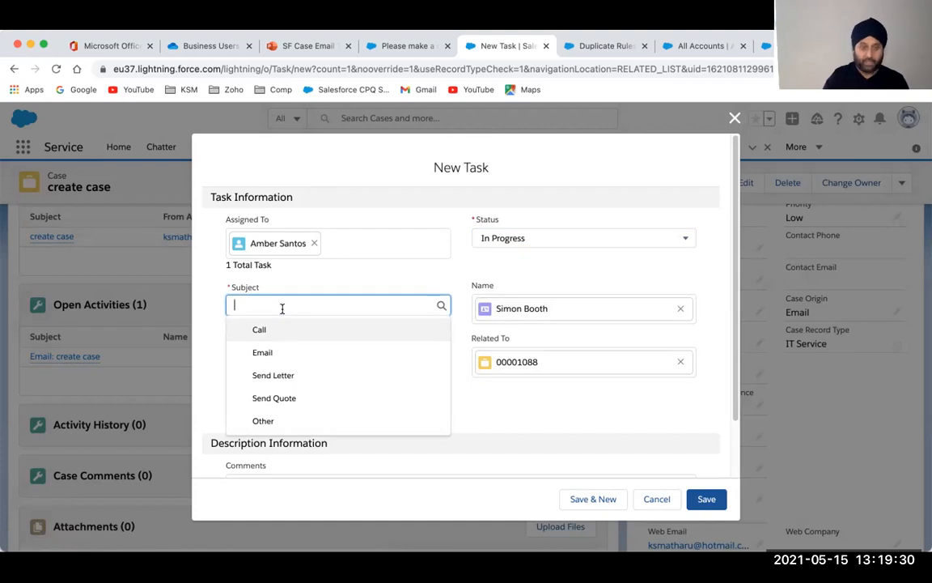
{"action": "left_click", "coordinate": [277, 329]}
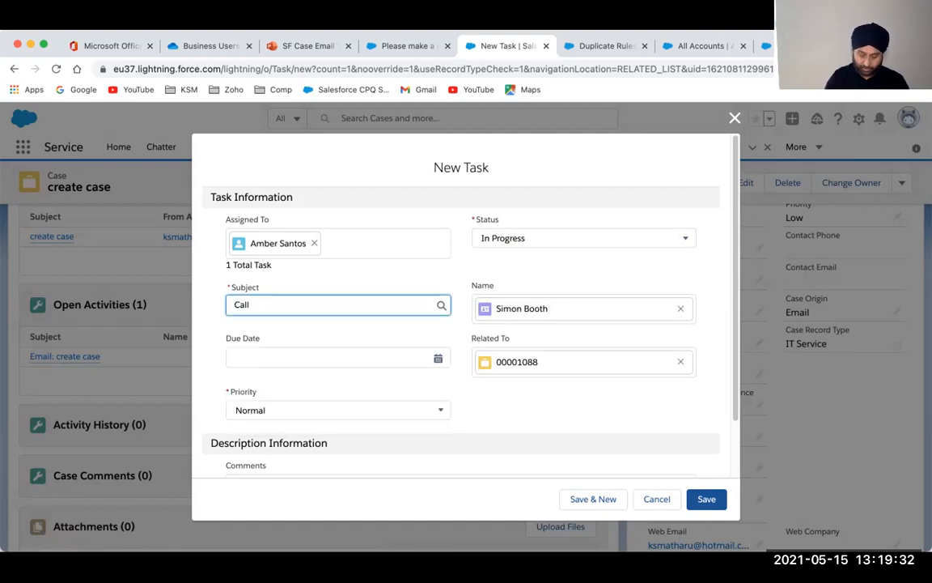
{"action": "type", "text": "- (Please talk to the client"}
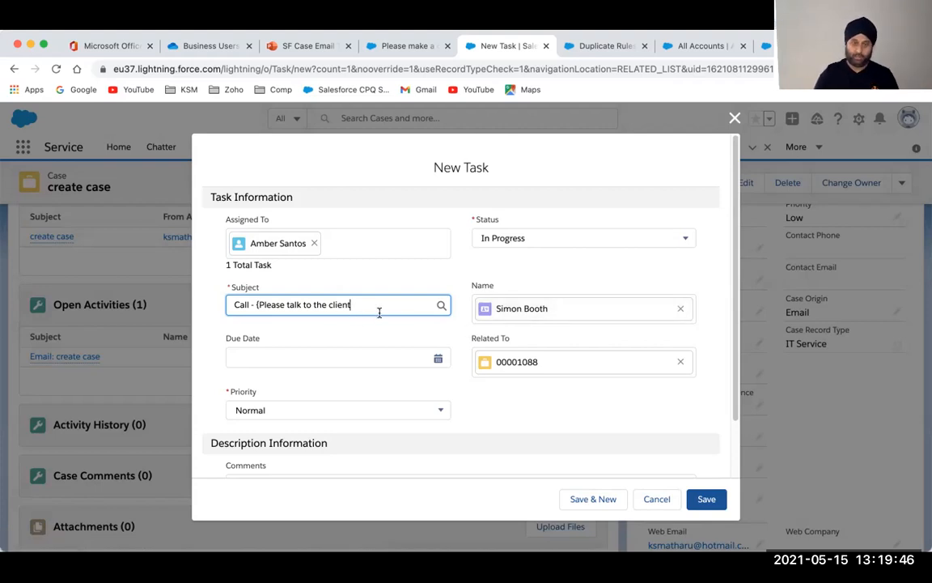
{"action": "type", "text": ")"}
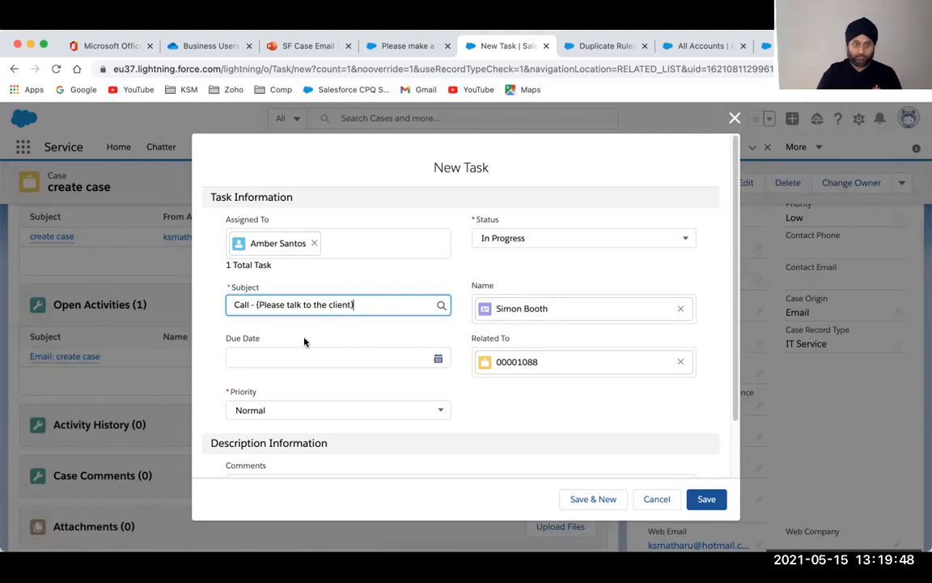
{"action": "left_click", "coordinate": [437, 358]}
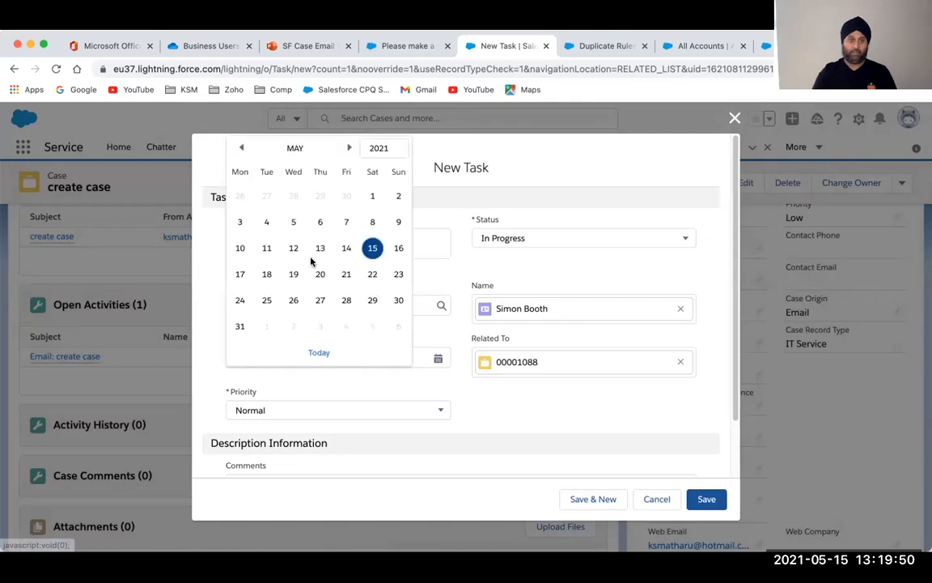
{"action": "left_click", "coordinate": [239, 275]}
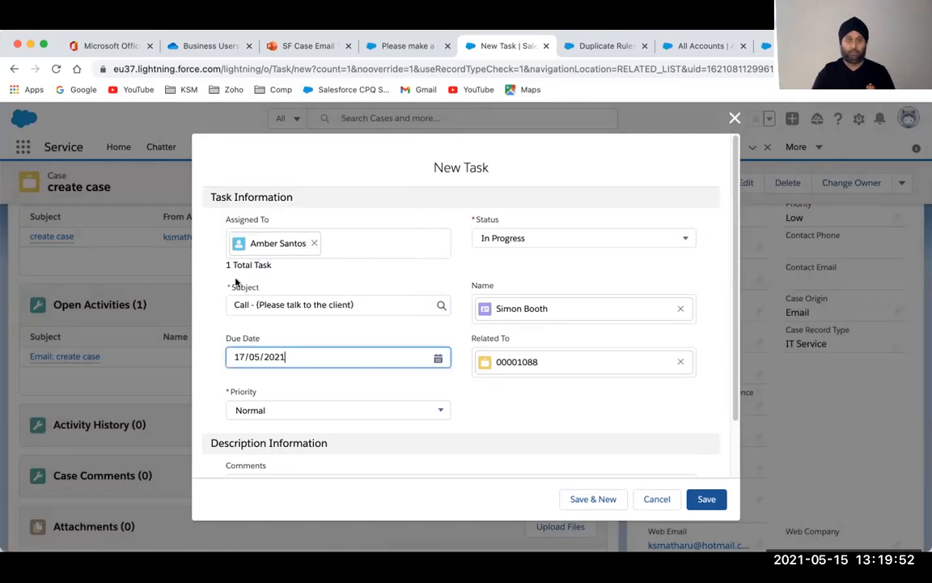
{"action": "left_click", "coordinate": [211, 364]}
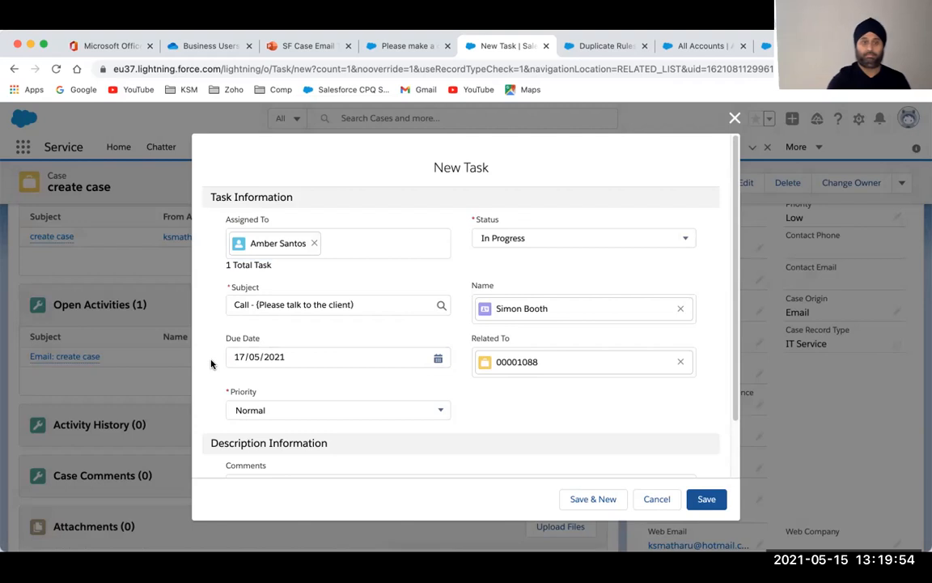
Save the Call - (Please talk to the client) task as High priority with comment 'This is my first trouble comment'
{"action": "scroll", "coordinate": [211, 364], "scroll_direction": "down", "scroll_amount": 2}
{"action": "left_click", "coordinate": [275, 347]}
{"action": "left_click", "coordinate": [270, 396]}
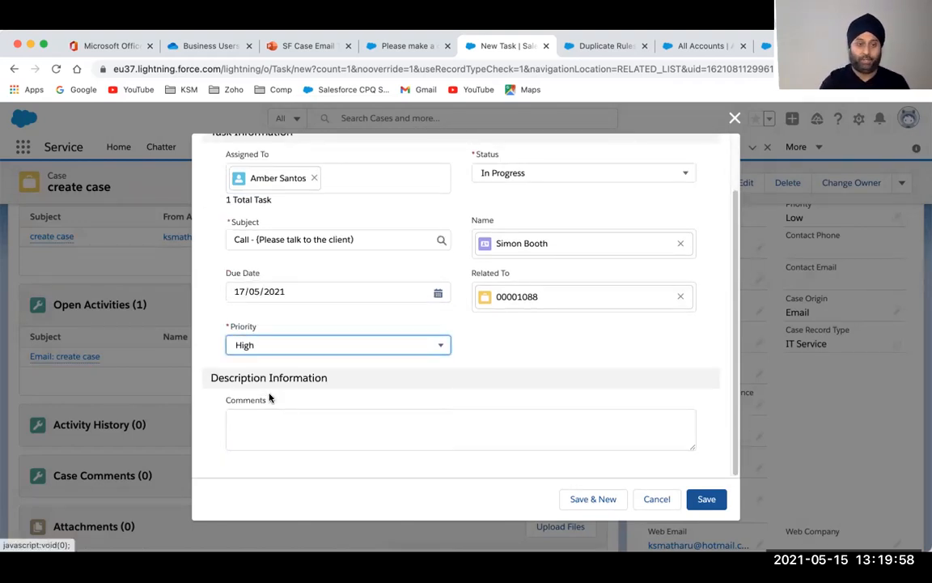
{"action": "left_click", "coordinate": [270, 417]}
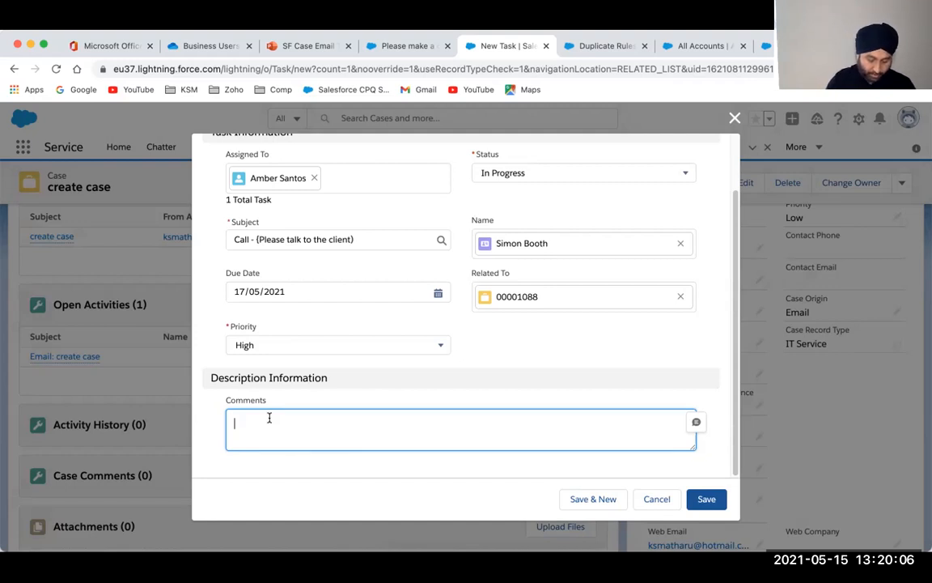
{"action": "type", "text": "T"}
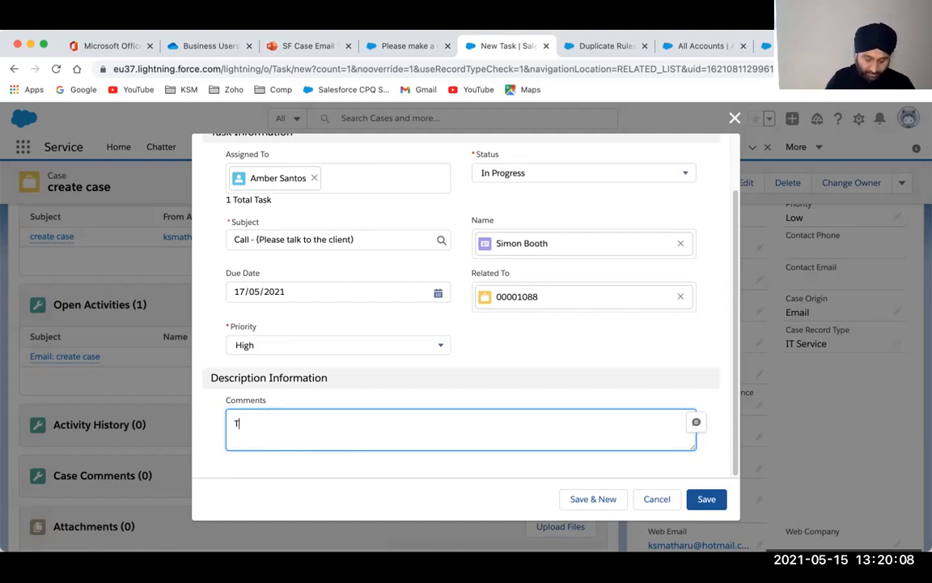
{"action": "type", "text": "his is my first"}
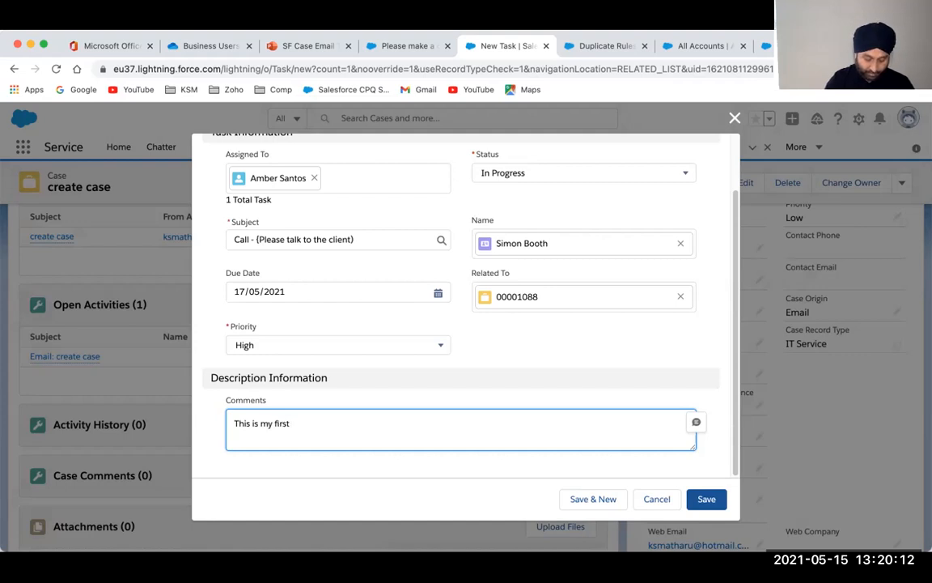
{"action": "type", "text": " trouble "}
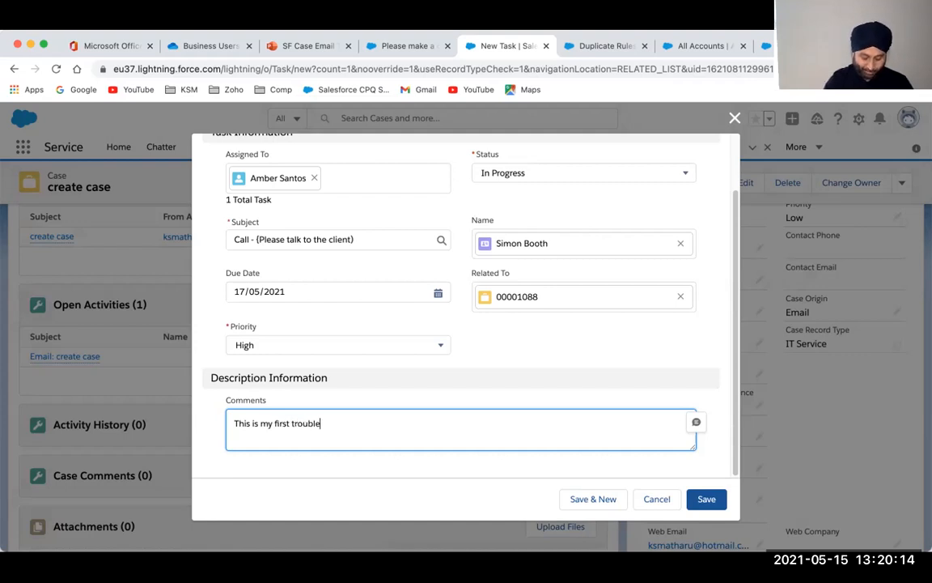
{"action": "type", "text": "comment"}
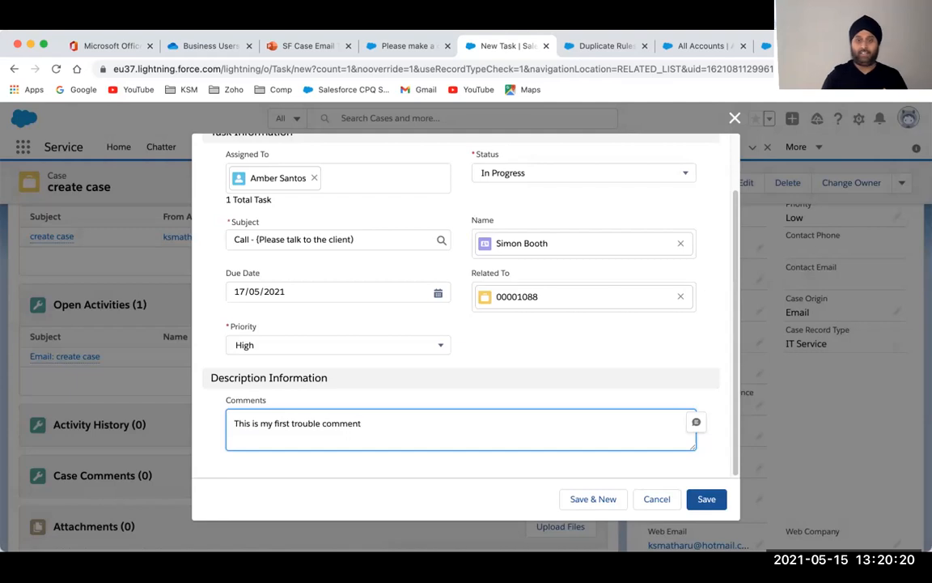
{"action": "left_click", "coordinate": [694, 422]}
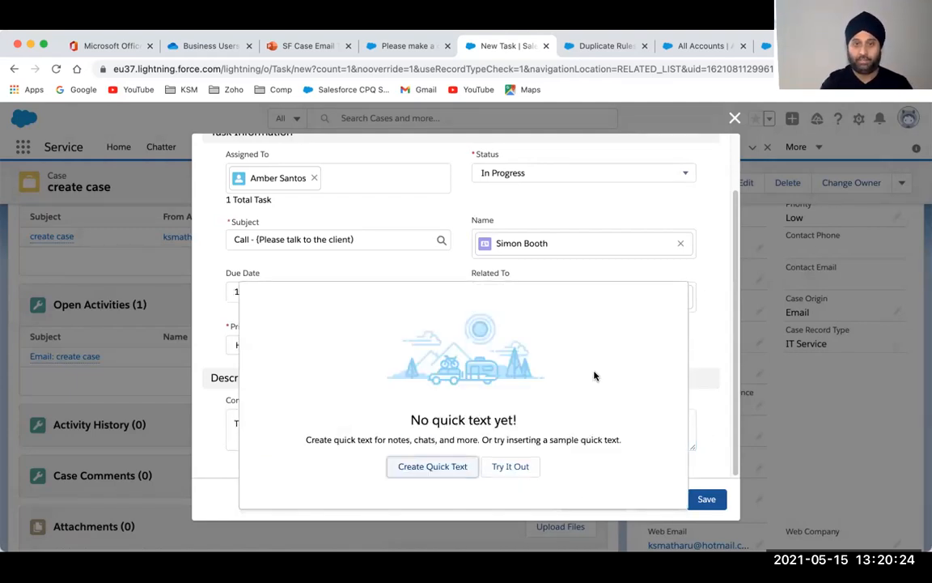
{"action": "left_click", "coordinate": [706, 303]}
{"action": "left_click", "coordinate": [707, 500]}
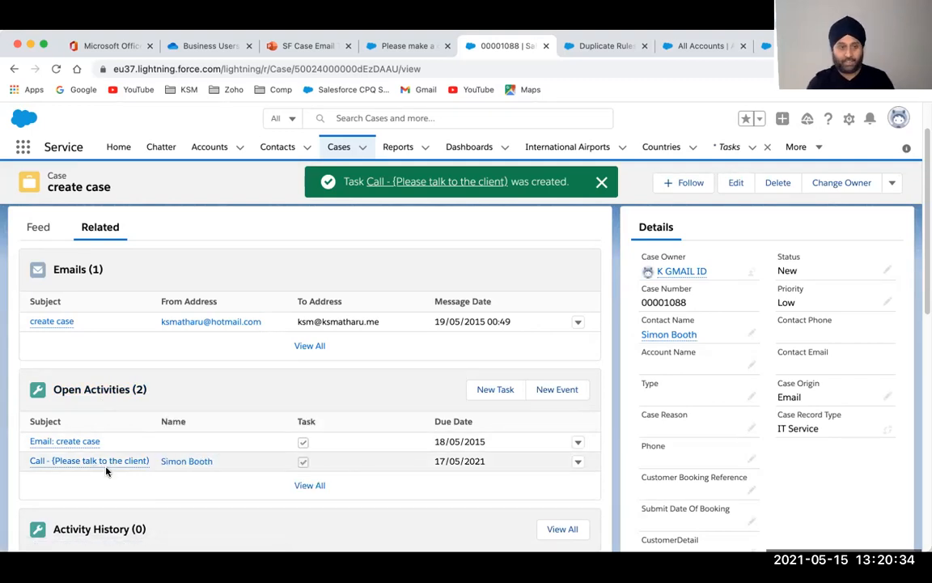
{"action": "scroll", "coordinate": [106, 471], "scroll_direction": "down", "scroll_amount": 2}
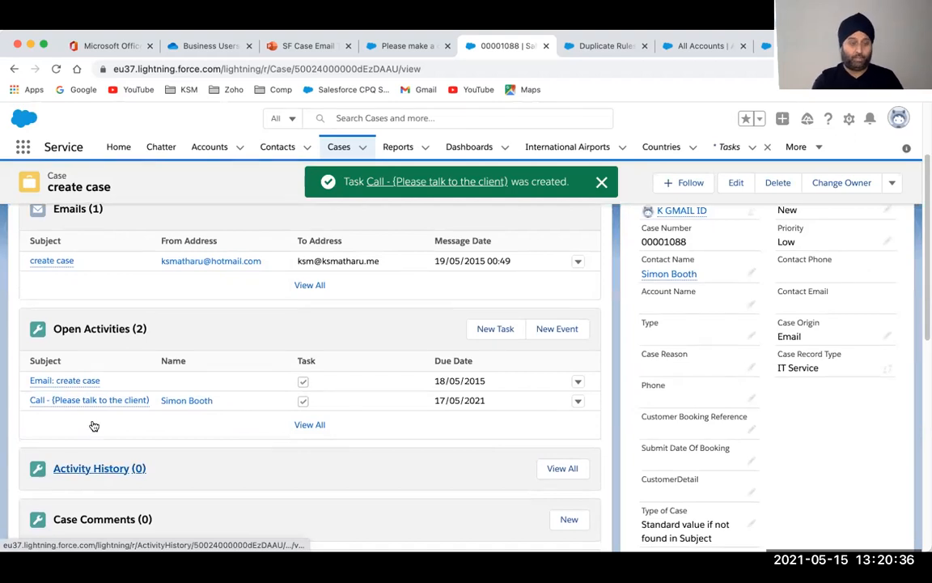
{"action": "mouse_move", "coordinate": [105, 401]}
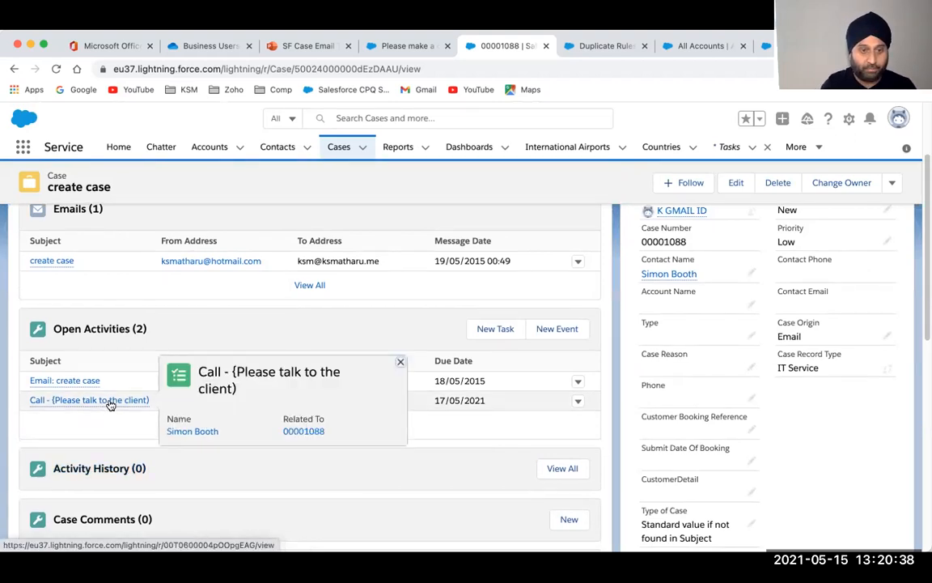
{"action": "left_click", "coordinate": [111, 401]}
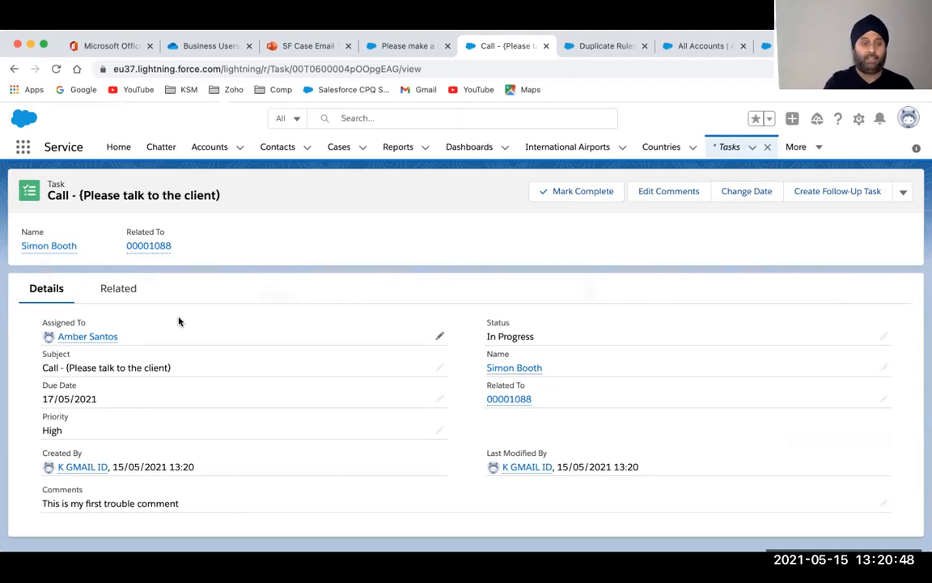
{"action": "left_click", "coordinate": [141, 246]}
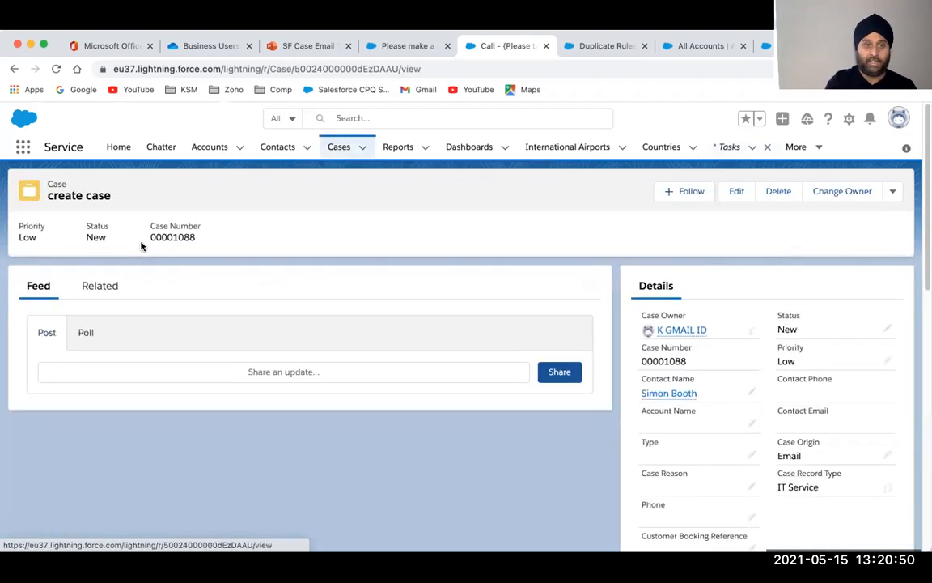
{"action": "left_click", "coordinate": [101, 286]}
{"action": "scroll", "coordinate": [146, 419], "scroll_direction": "down", "scroll_amount": 3}
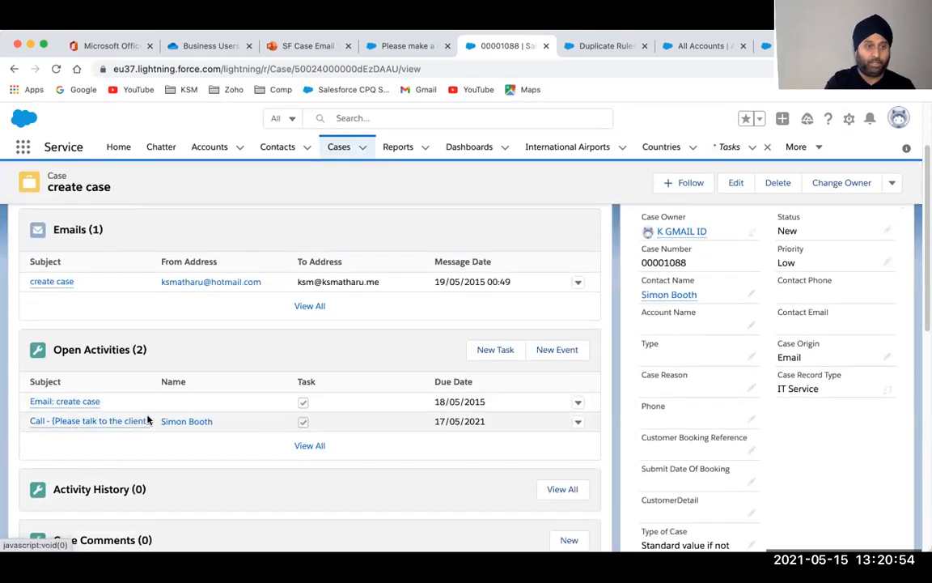
{"action": "mouse_move", "coordinate": [103, 408]}
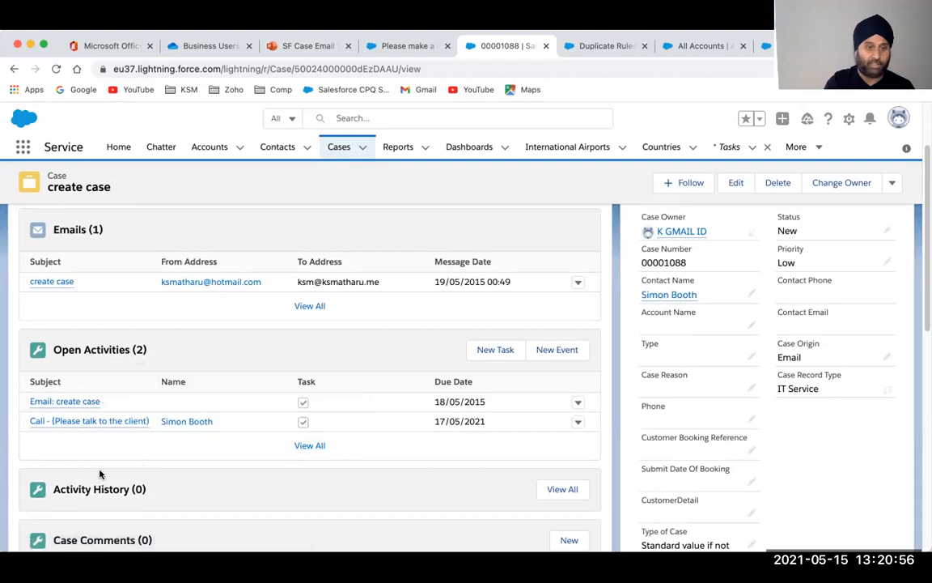
{"action": "scroll", "coordinate": [98, 475], "scroll_direction": "down", "scroll_amount": 3}
Save 'Previous comment 1' as a public case comment on case 00001088
{"action": "left_click", "coordinate": [567, 421]}
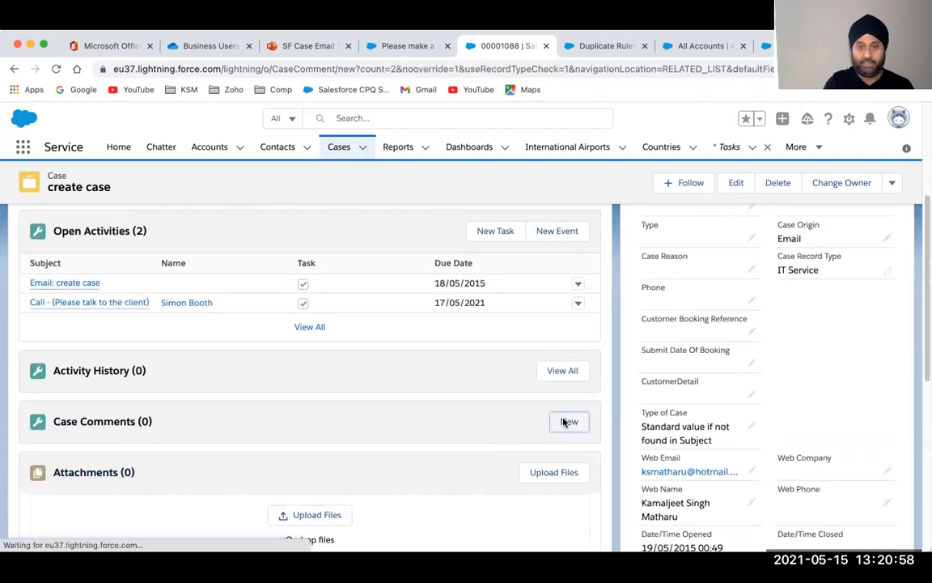
{"action": "type", "text": "Previous c"}
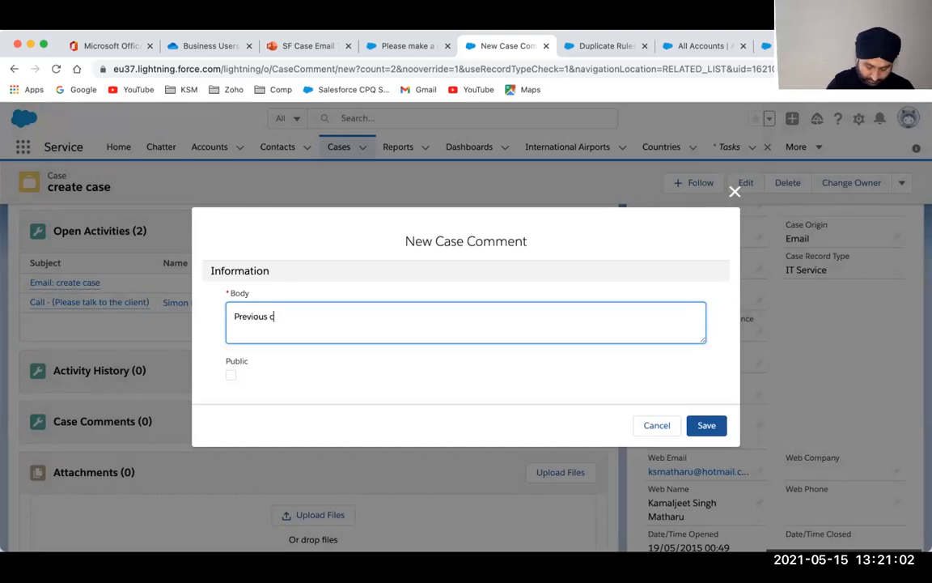
{"action": "type", "text": "omment 1"}
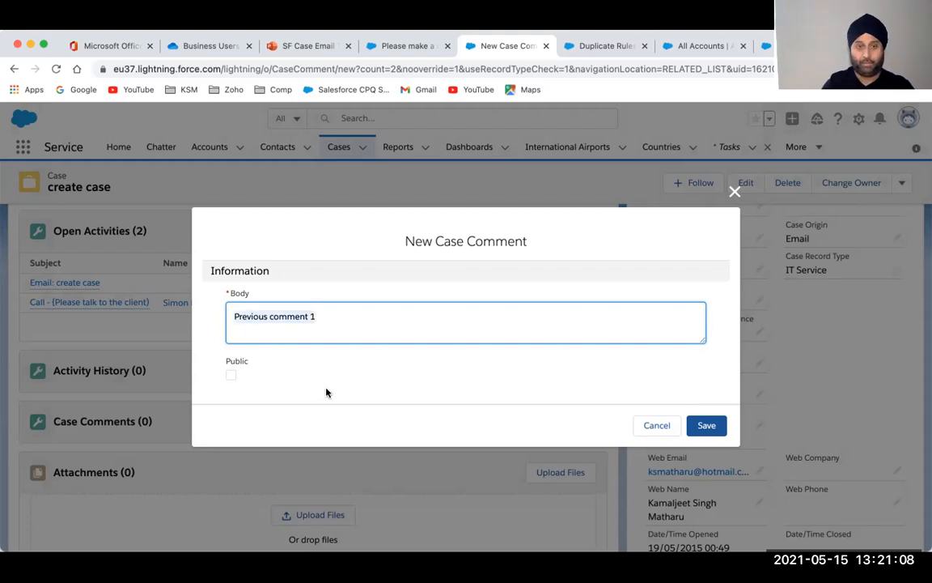
{"action": "left_click", "coordinate": [230, 375]}
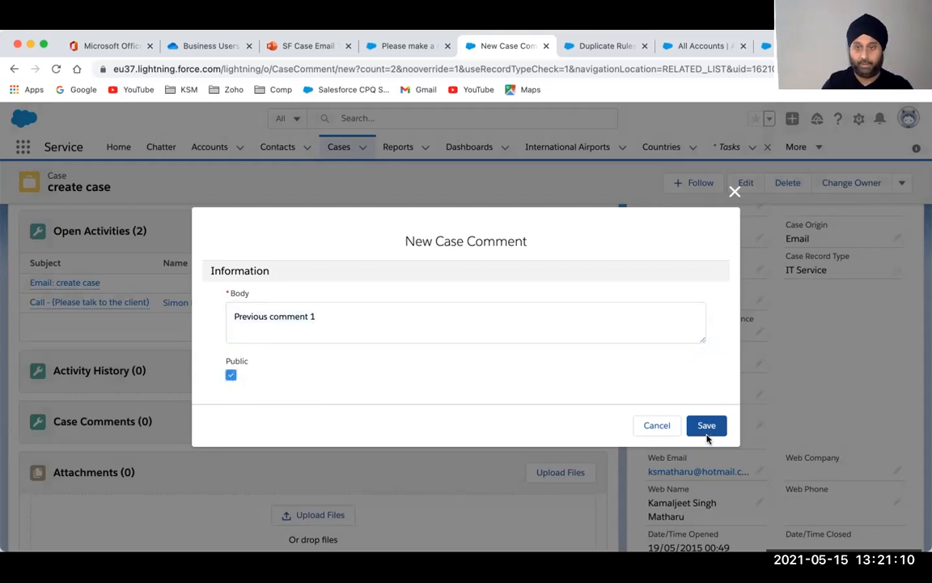
{"action": "left_click", "coordinate": [706, 427]}
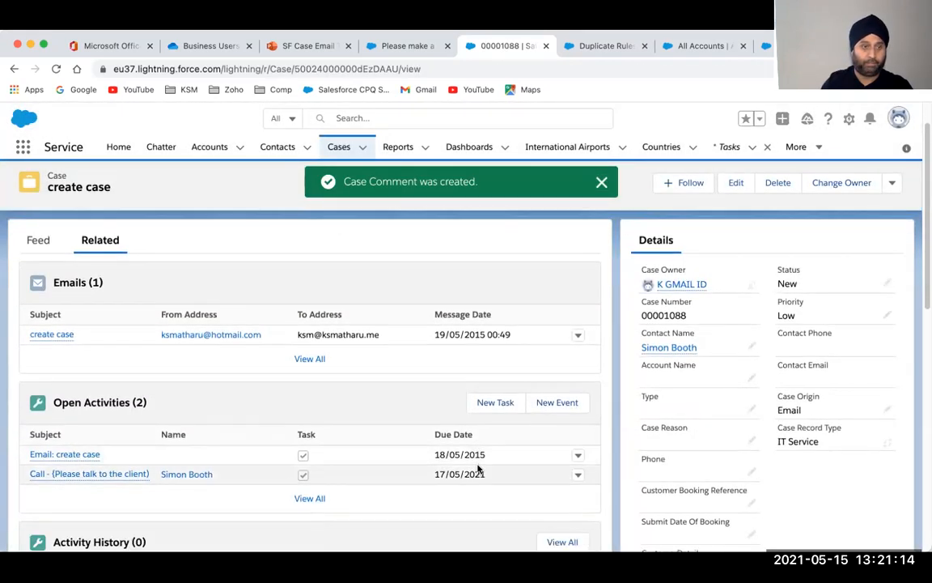
{"action": "scroll", "coordinate": [478, 468], "scroll_direction": "down", "scroll_amount": 5}
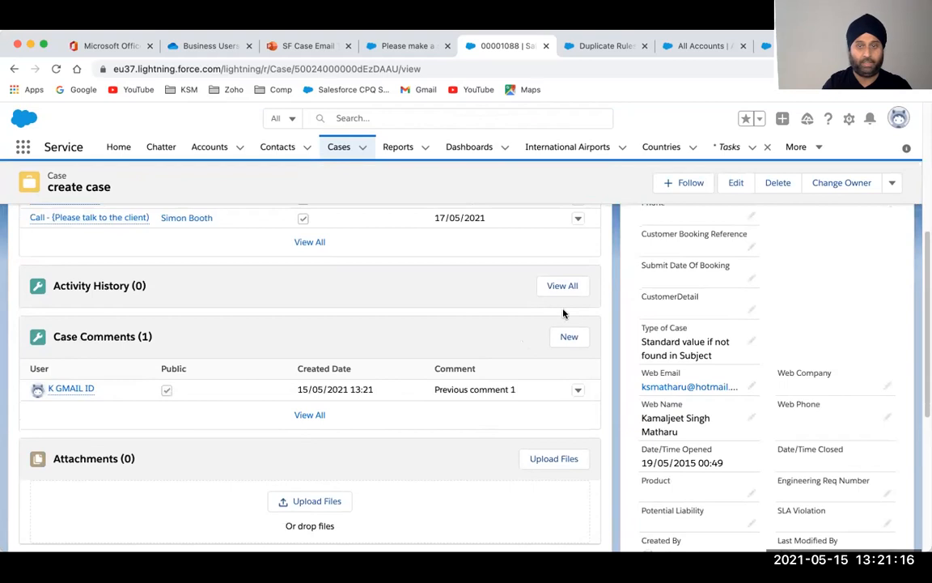
Write a new case comment repeating 'previous comment 2' across several lines
{"action": "left_click", "coordinate": [573, 336]}
{"action": "key", "text": "super+v"}
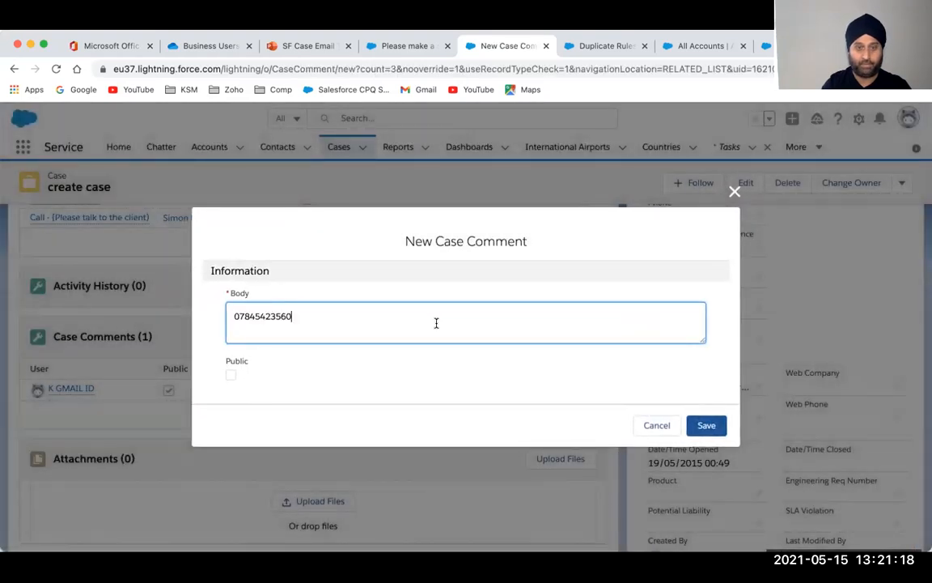
{"action": "key", "text": "super+a"}
{"action": "type", "text": "p"}
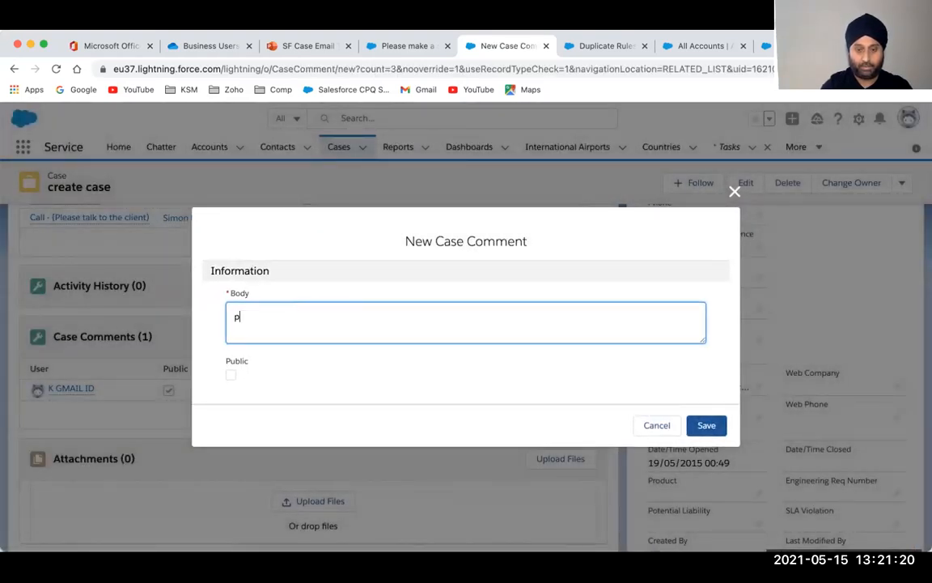
{"action": "type", "text": "revious comment 2"}
{"action": "key", "text": "super+a"}
{"action": "key", "text": "super+c"}
{"action": "key", "text": "super+v"}
{"action": "key", "text": "super+v"}
{"action": "key", "text": "super+v"}
{"action": "key", "text": "super+v"}
{"action": "key", "text": "super+v"}
{"action": "key", "text": "super+v"}
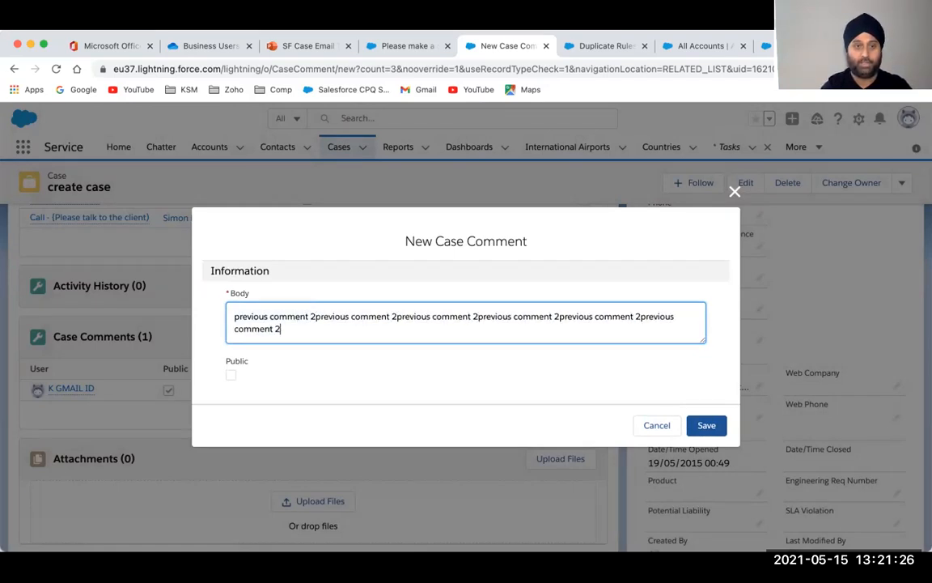
{"action": "key", "text": "Return"}
{"action": "key", "text": "Return"}
{"action": "key", "text": "super+v"}
{"action": "key", "text": "super+v"}
{"action": "key", "text": "super+v"}
{"action": "key", "text": "Return"}
{"action": "key", "text": "Return"}
{"action": "key", "text": "super+v"}
{"action": "key", "text": "super+v"}
{"action": "key", "text": "super+v"}
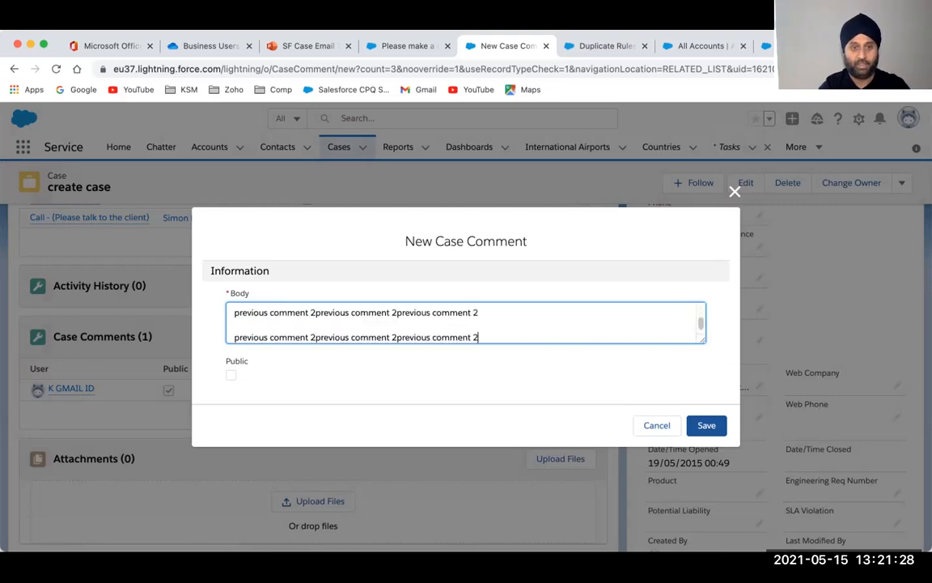
Mark the second comment Public and save it, bringing Case Comments to 2
{"action": "left_click", "coordinate": [230, 375]}
{"action": "left_click", "coordinate": [697, 428]}
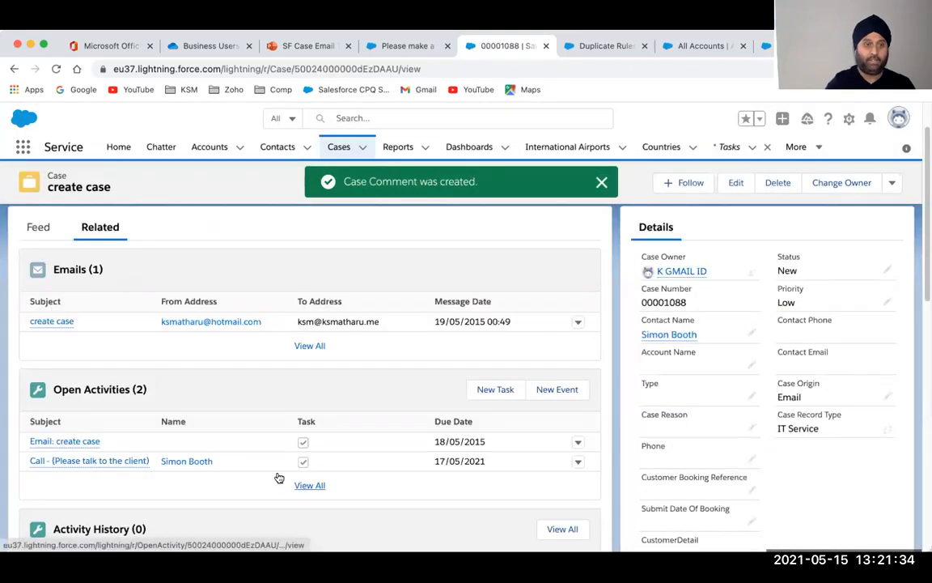
{"action": "scroll", "coordinate": [277, 477], "scroll_direction": "down", "scroll_amount": 4}
{"action": "scroll", "coordinate": [277, 477], "scroll_direction": "down", "scroll_amount": 5}
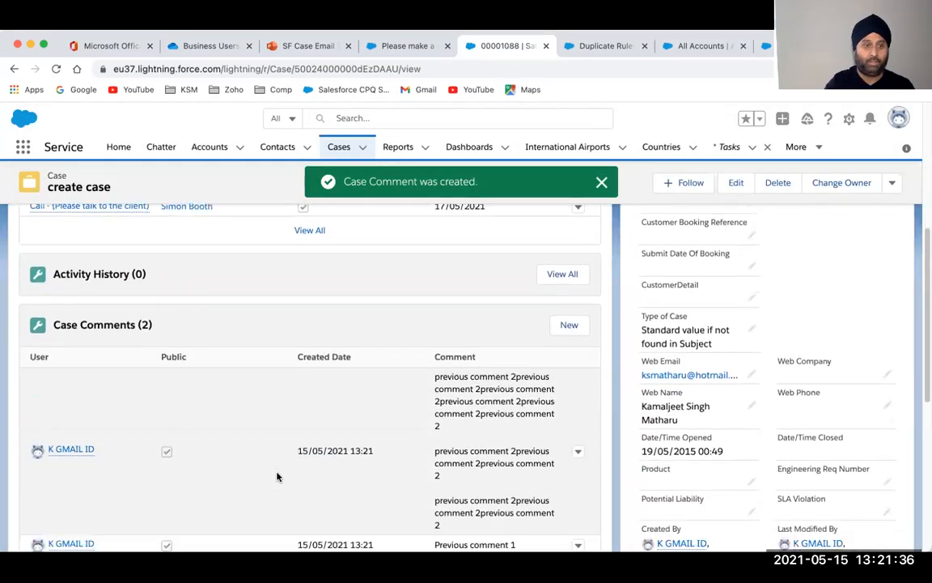
{"action": "scroll", "coordinate": [279, 478], "scroll_direction": "down", "scroll_amount": 4}
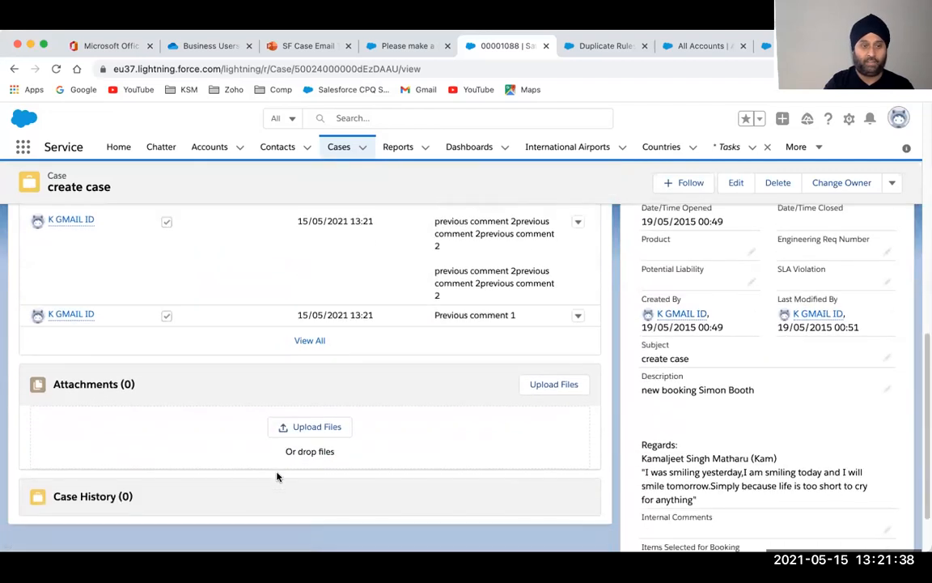
{"action": "scroll", "coordinate": [276, 476], "scroll_direction": "up", "scroll_amount": 4}
{"action": "scroll", "coordinate": [277, 477], "scroll_direction": "up", "scroll_amount": 8}
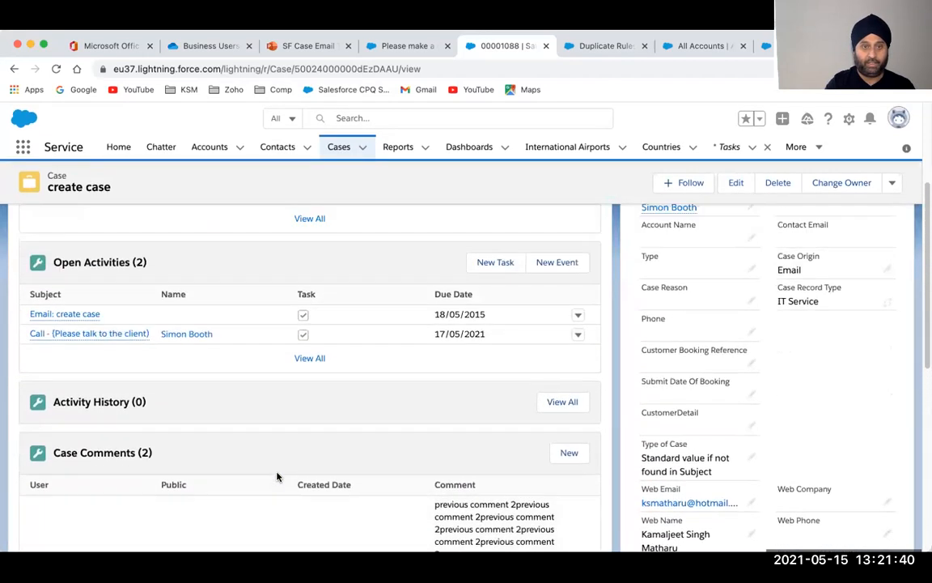
{"action": "scroll", "coordinate": [278, 477], "scroll_direction": "up", "scroll_amount": 2}
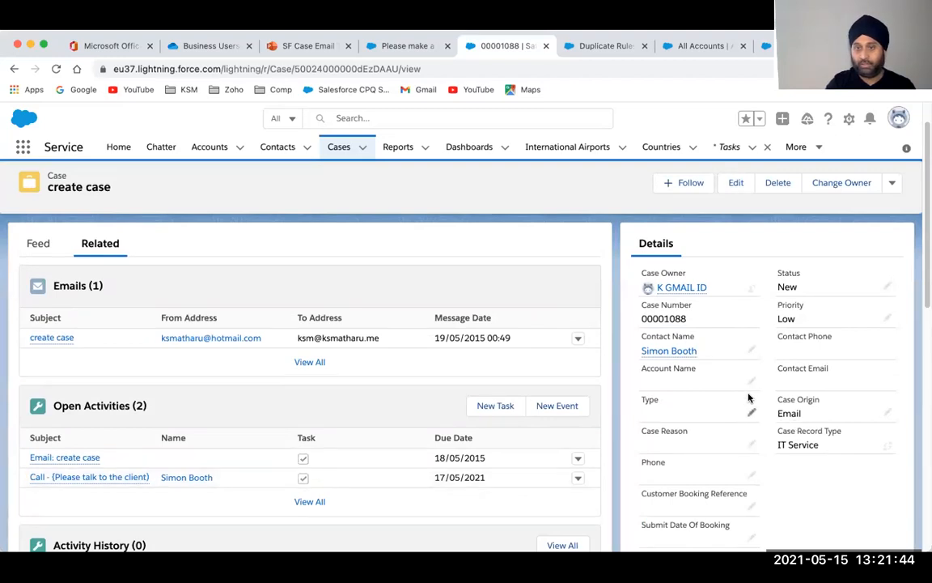
{"action": "scroll", "coordinate": [750, 404], "scroll_direction": "down", "scroll_amount": 3}
{"action": "scroll", "coordinate": [749, 397], "scroll_direction": "down", "scroll_amount": 4}
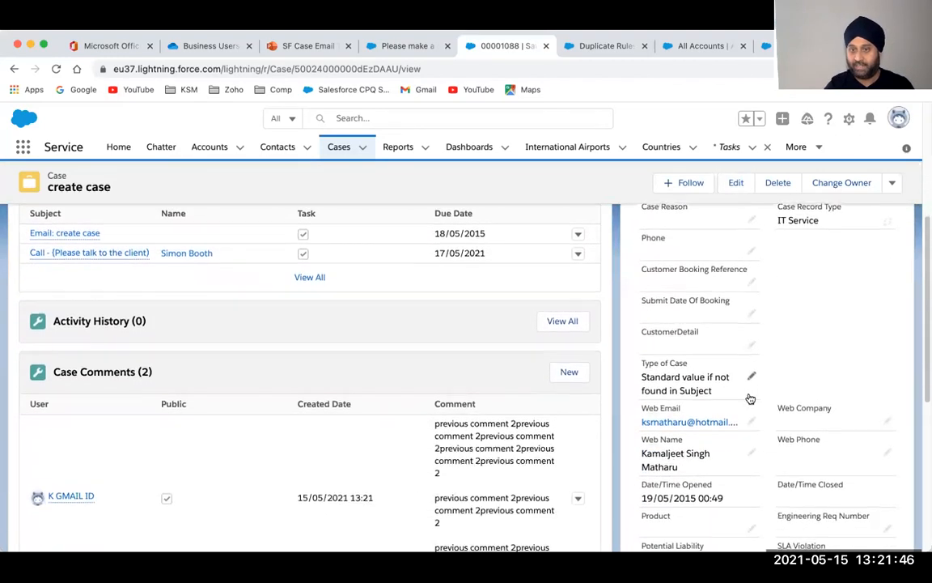
Change case 00001088's Status in Details from New to Escalated and save
{"action": "key", "text": "ctrl+f"}
{"action": "type", "text": "stats"}
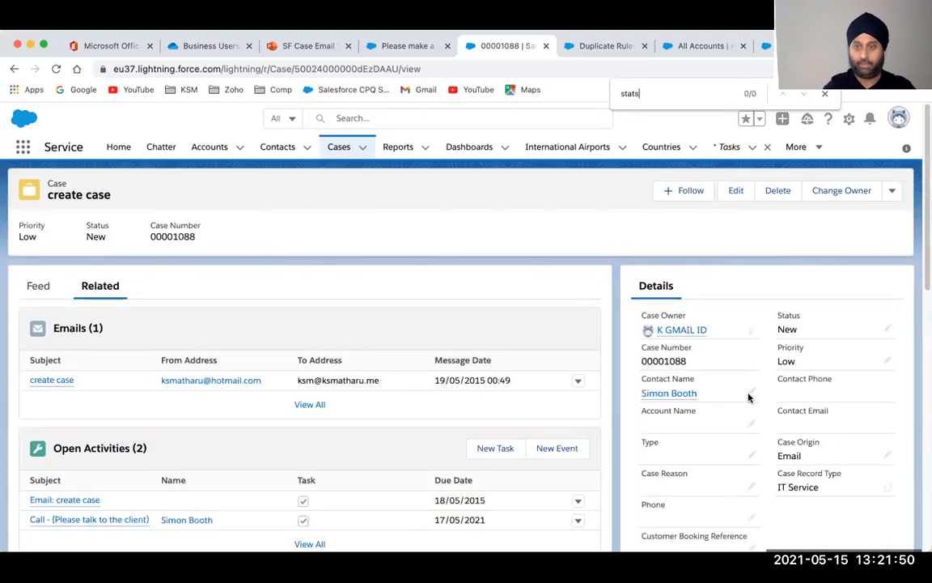
{"action": "left_click", "coordinate": [888, 328]}
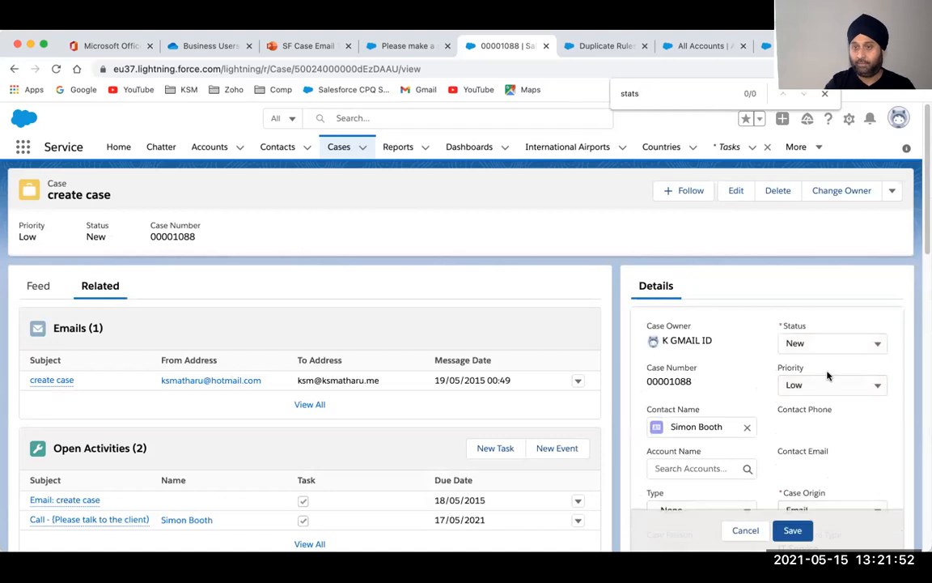
{"action": "left_click", "coordinate": [826, 343]}
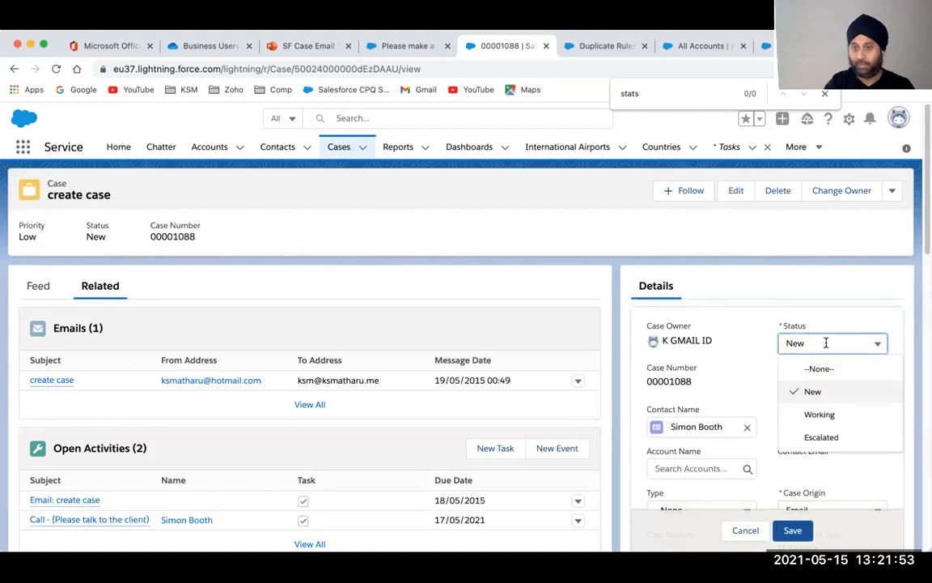
{"action": "left_click", "coordinate": [820, 437]}
{"action": "left_click", "coordinate": [792, 530]}
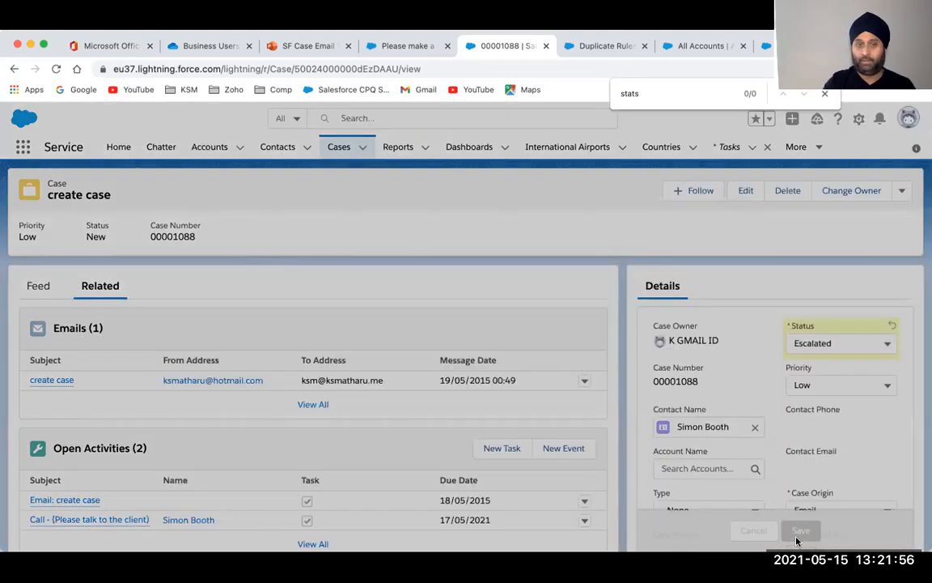
{"action": "scroll", "coordinate": [439, 441], "scroll_direction": "down", "scroll_amount": 5}
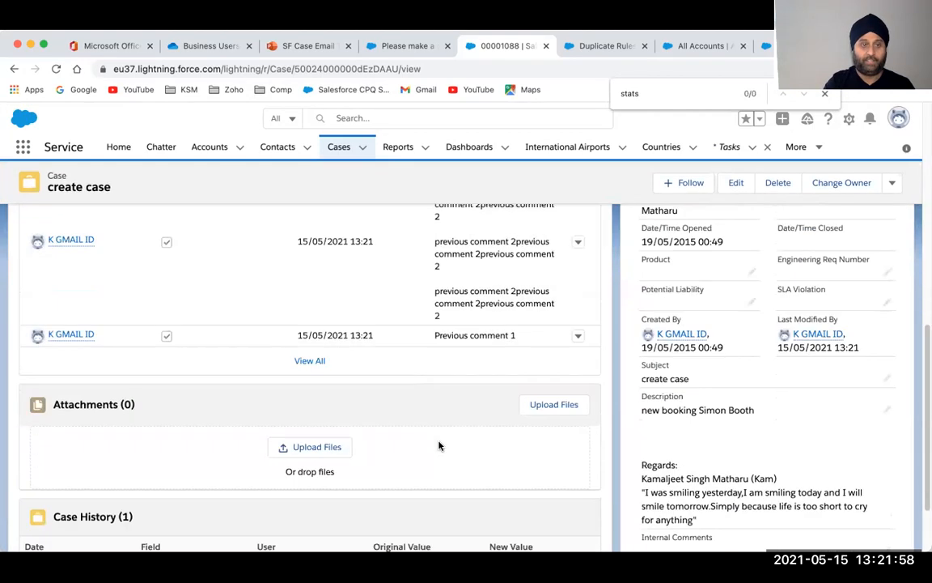
{"action": "scroll", "coordinate": [440, 445], "scroll_direction": "down", "scroll_amount": 3}
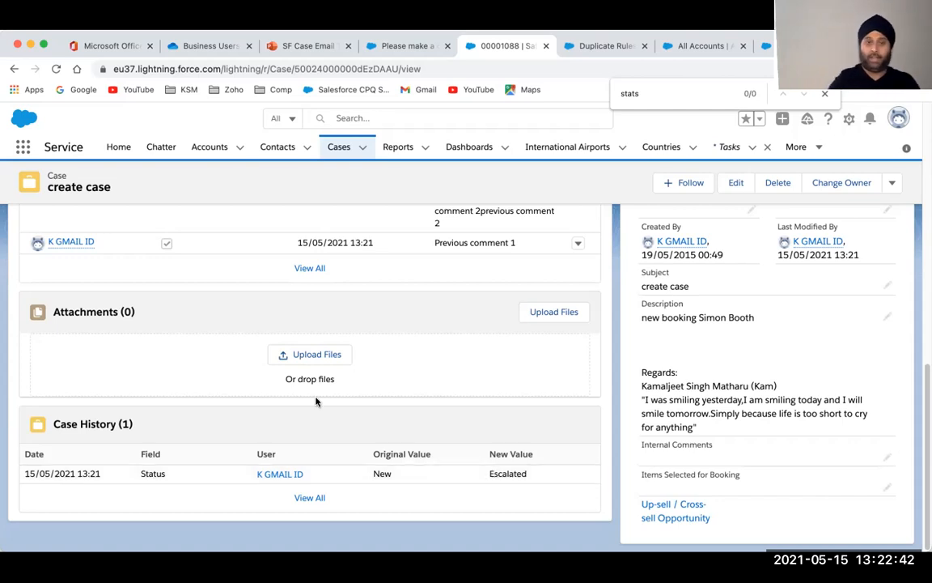
Upload 13052020.jpg to the case's Attachments and close the upload summary
{"action": "left_click", "coordinate": [300, 356]}
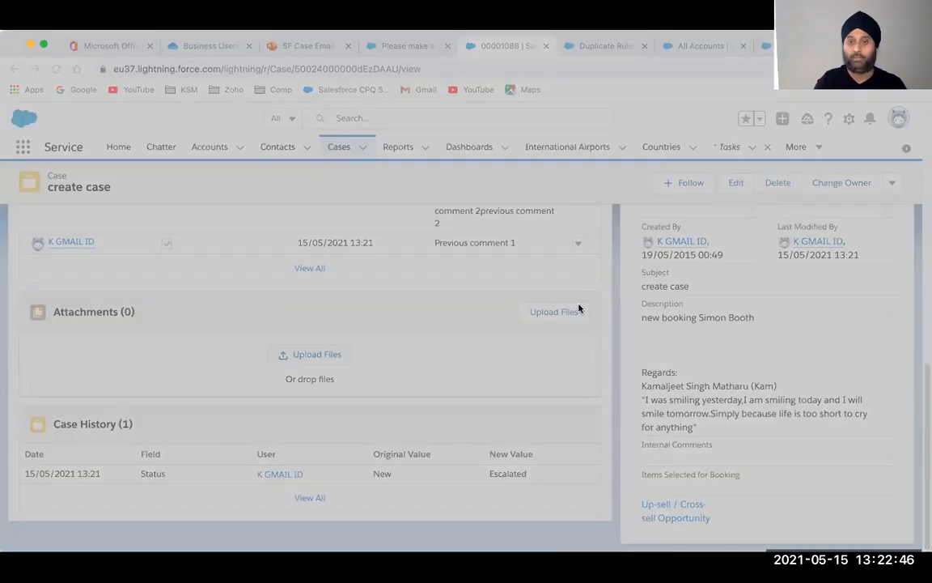
{"action": "left_click", "coordinate": [668, 422]}
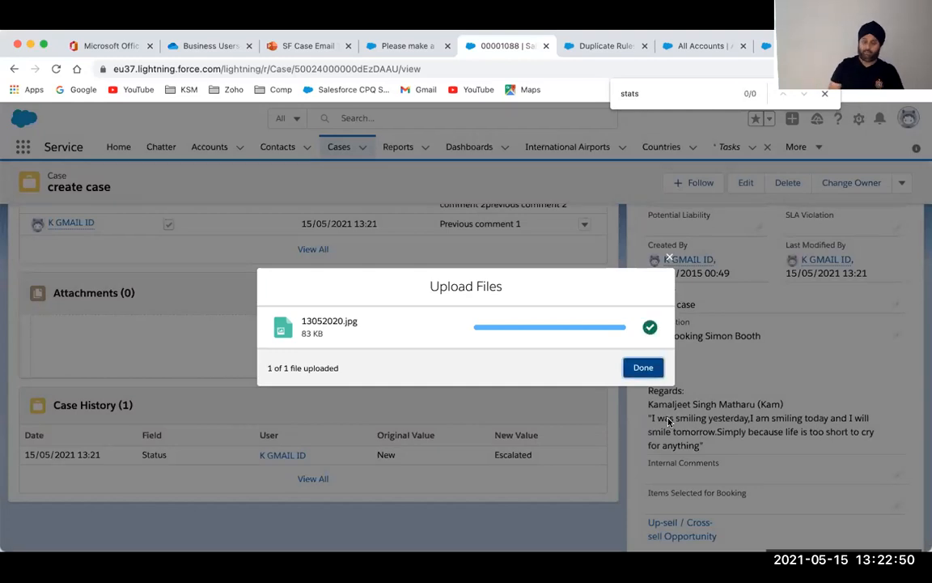
{"action": "left_click", "coordinate": [638, 370]}
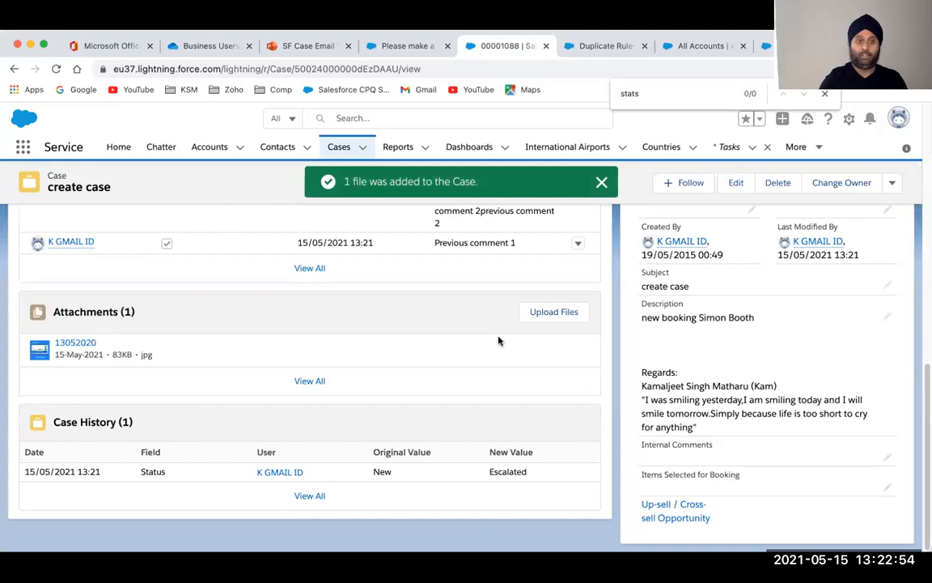
{"action": "scroll", "coordinate": [499, 341], "scroll_direction": "up", "scroll_amount": 5}
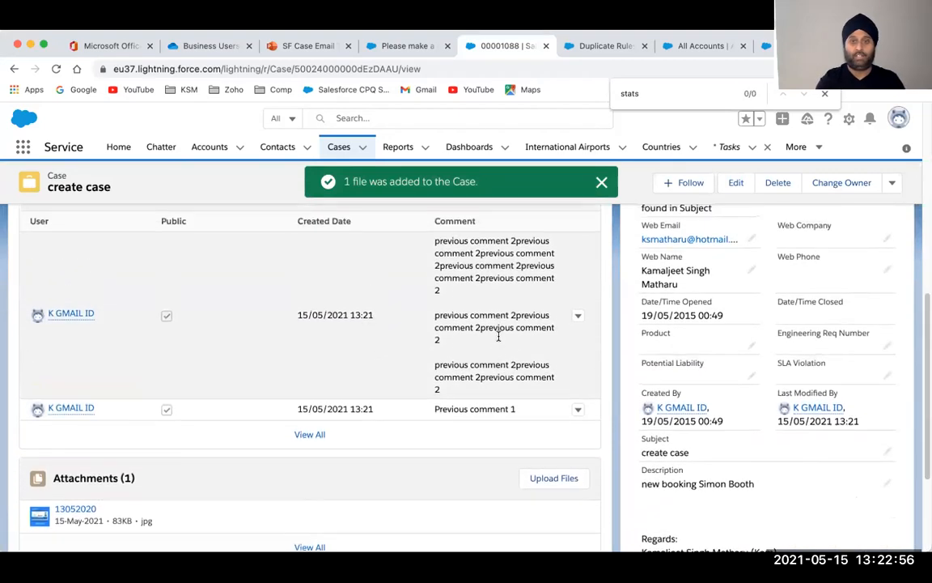
{"action": "scroll", "coordinate": [499, 339], "scroll_direction": "up", "scroll_amount": 5}
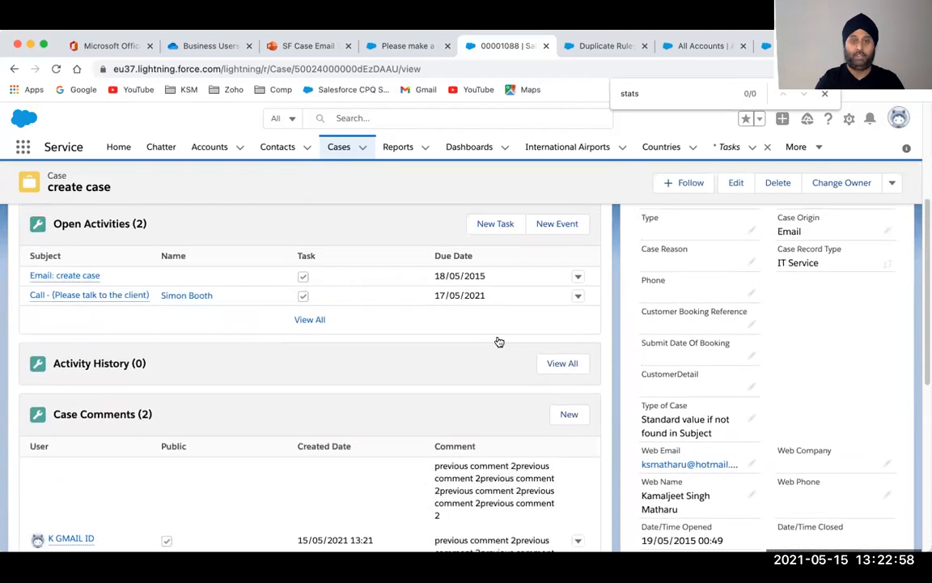
{"action": "scroll", "coordinate": [498, 340], "scroll_direction": "up", "scroll_amount": 8}
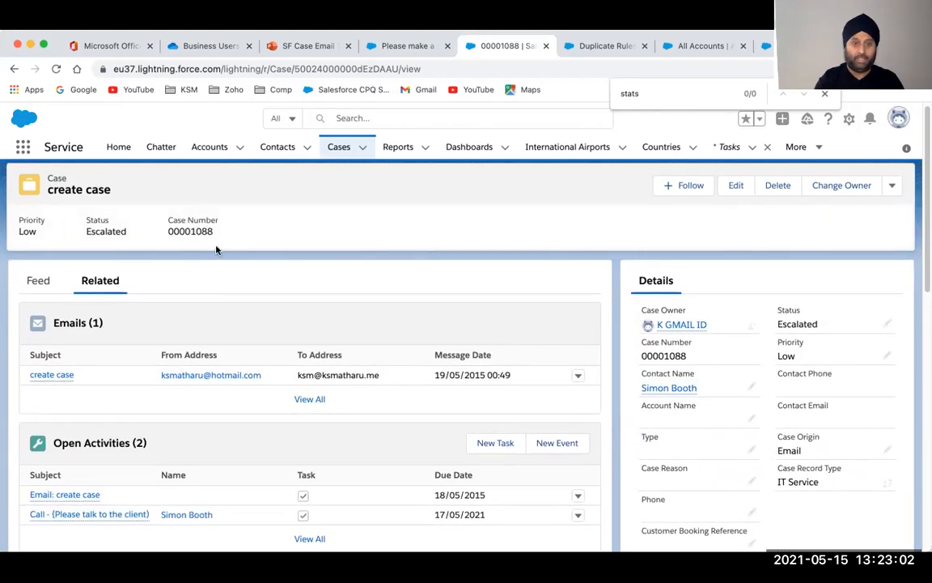
{"action": "scroll", "coordinate": [217, 283], "scroll_direction": "down", "scroll_amount": 2}
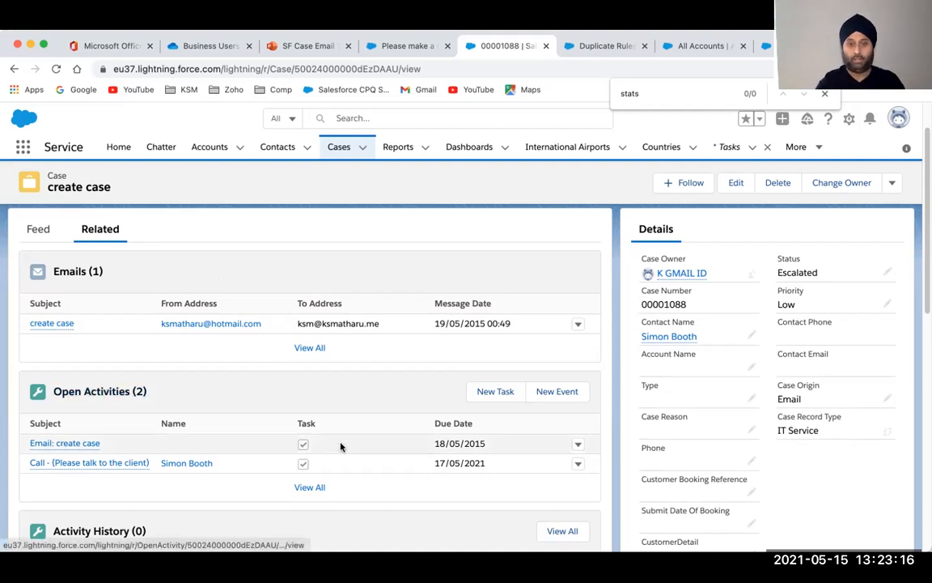
Create a Meeting event for 15-May-2021, 07:00 to 08:00, and save it
{"action": "left_click", "coordinate": [554, 395]}
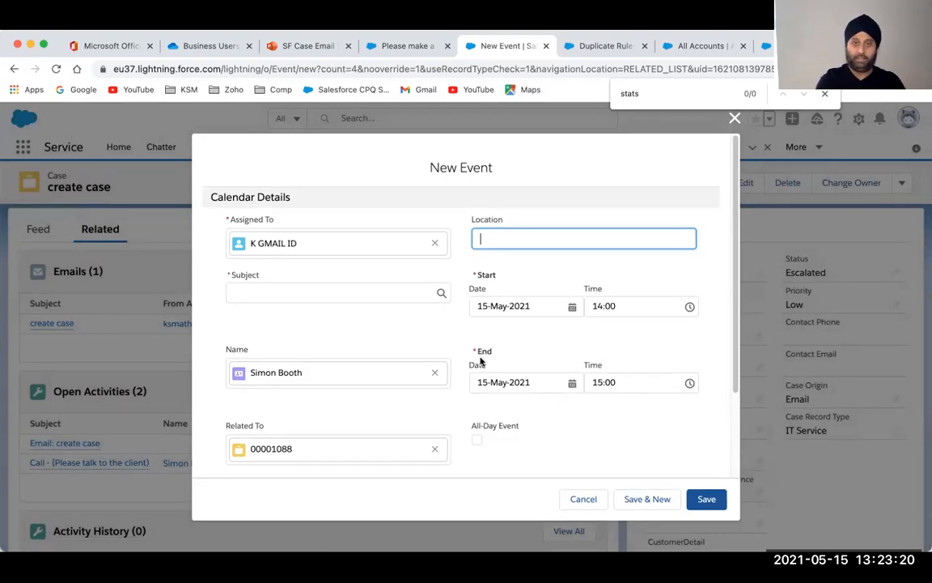
{"action": "left_click", "coordinate": [413, 293]}
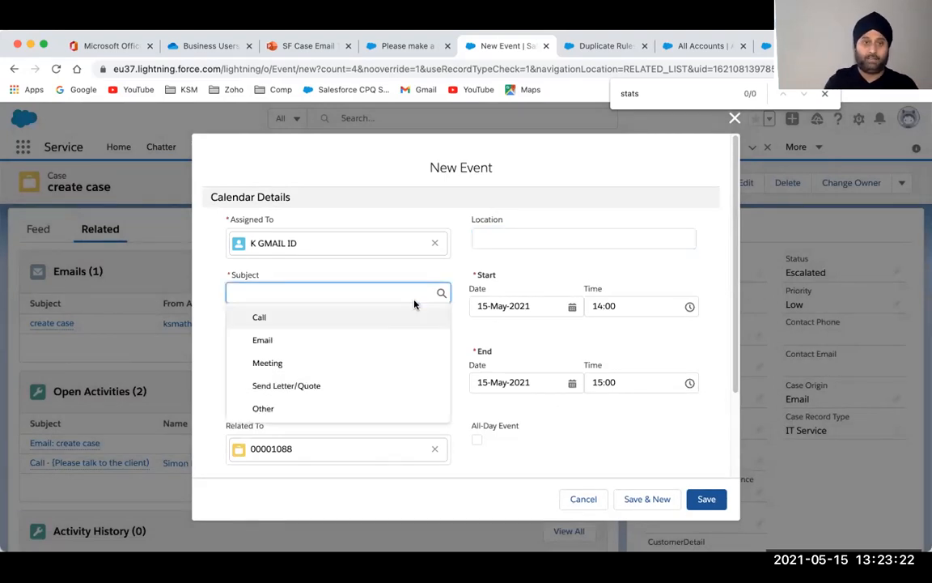
{"action": "left_click", "coordinate": [292, 363]}
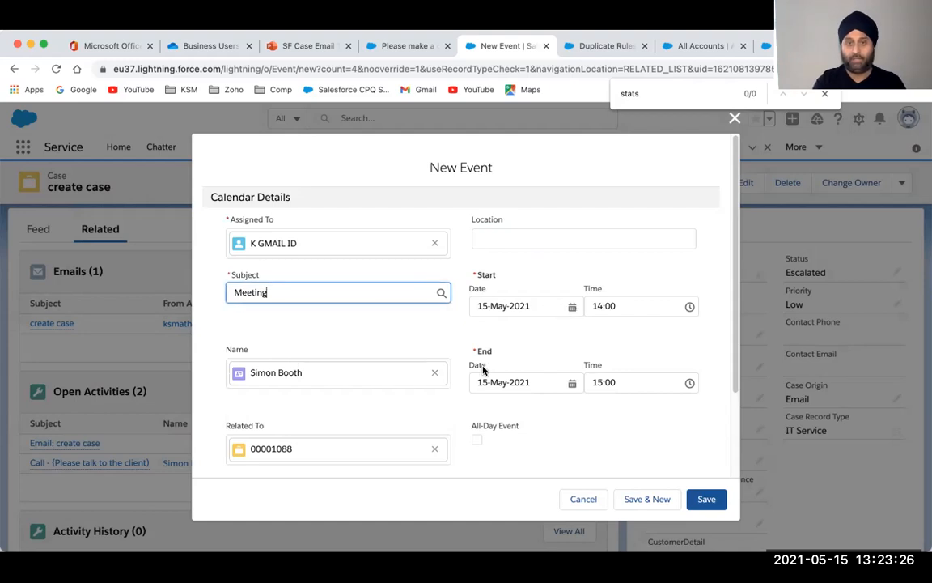
{"action": "left_click", "coordinate": [686, 306]}
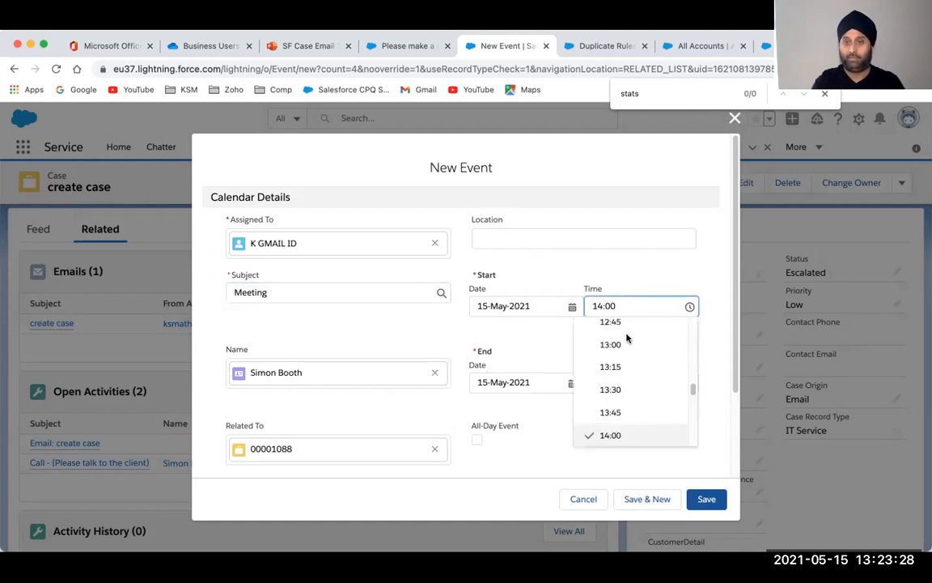
{"action": "left_click", "coordinate": [610, 413]}
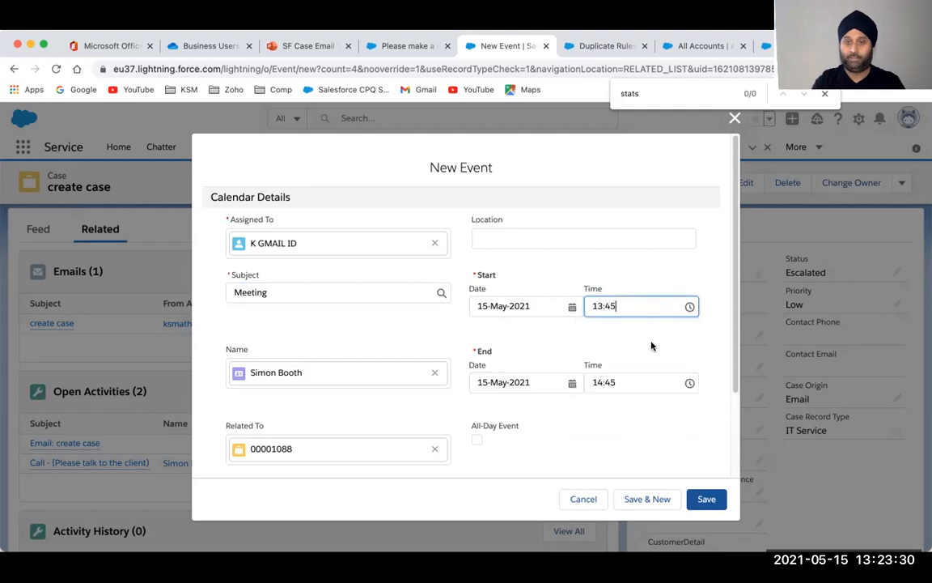
{"action": "left_click", "coordinate": [689, 308]}
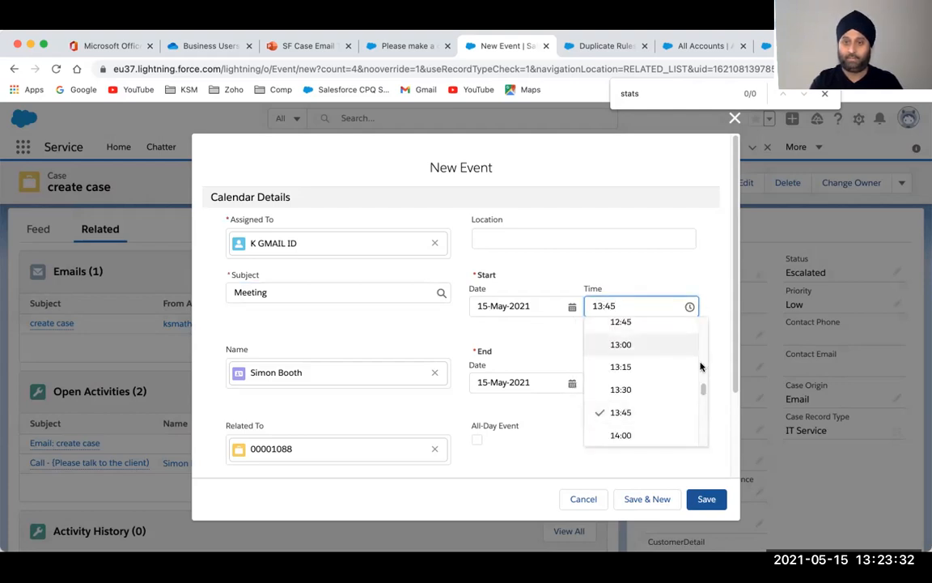
{"action": "left_click_drag", "start_coordinate": [701, 387], "coordinate": [703, 356]}
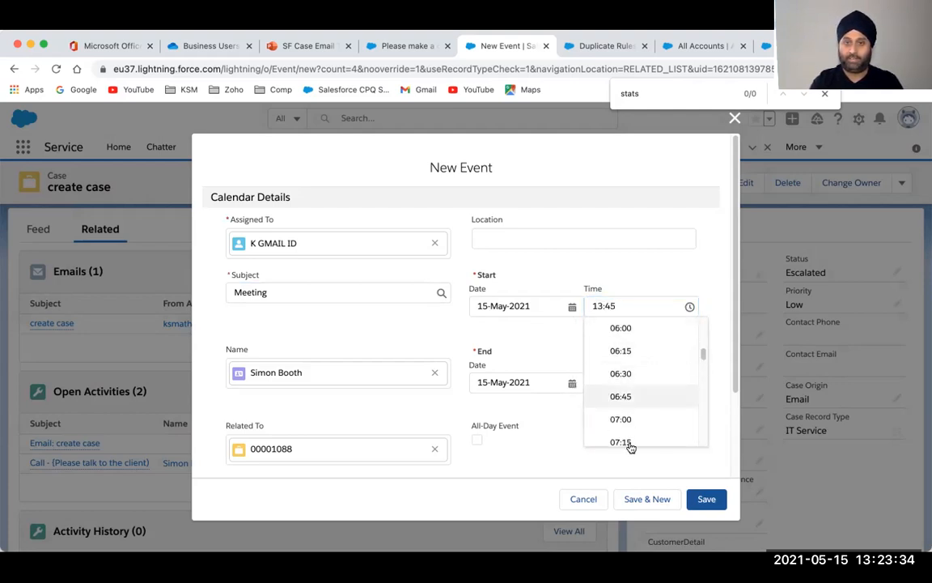
{"action": "left_click", "coordinate": [623, 418]}
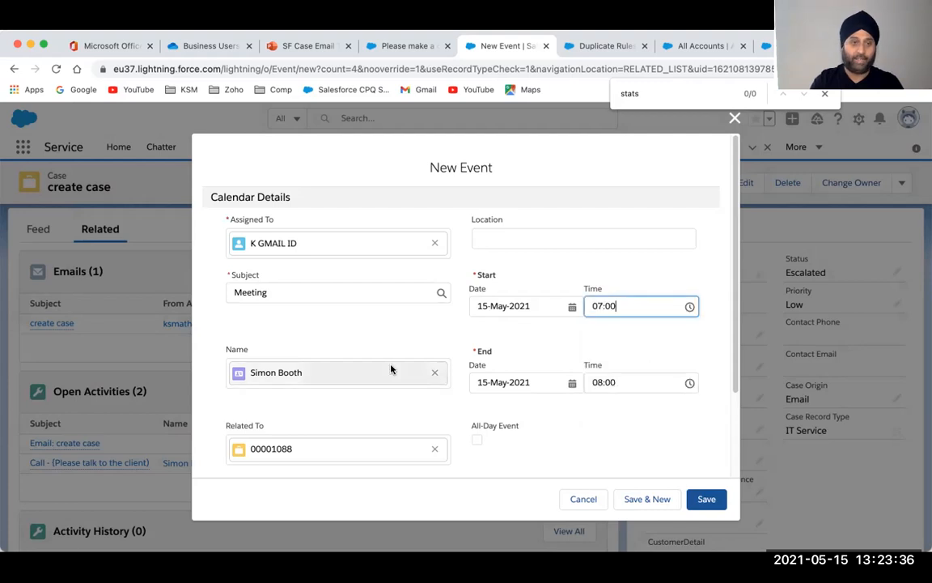
{"action": "left_click", "coordinate": [706, 498]}
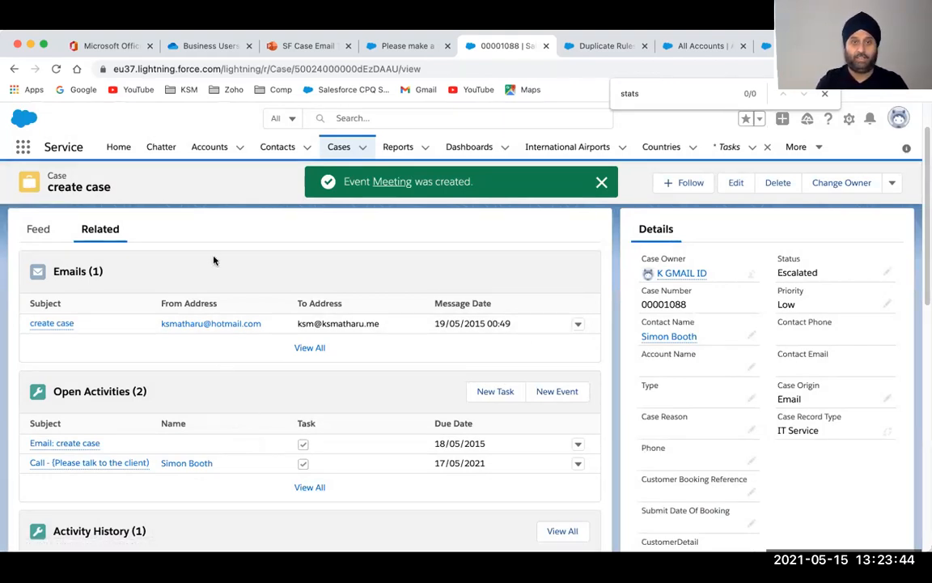
Reload case 00001088 and scroll through its Related lists
{"action": "left_click", "coordinate": [56, 70]}
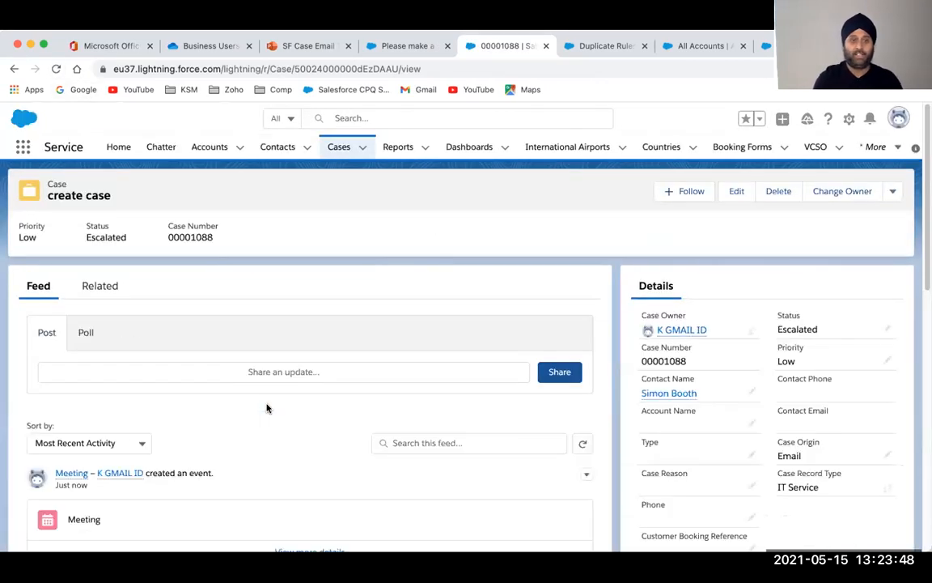
{"action": "left_click", "coordinate": [108, 295]}
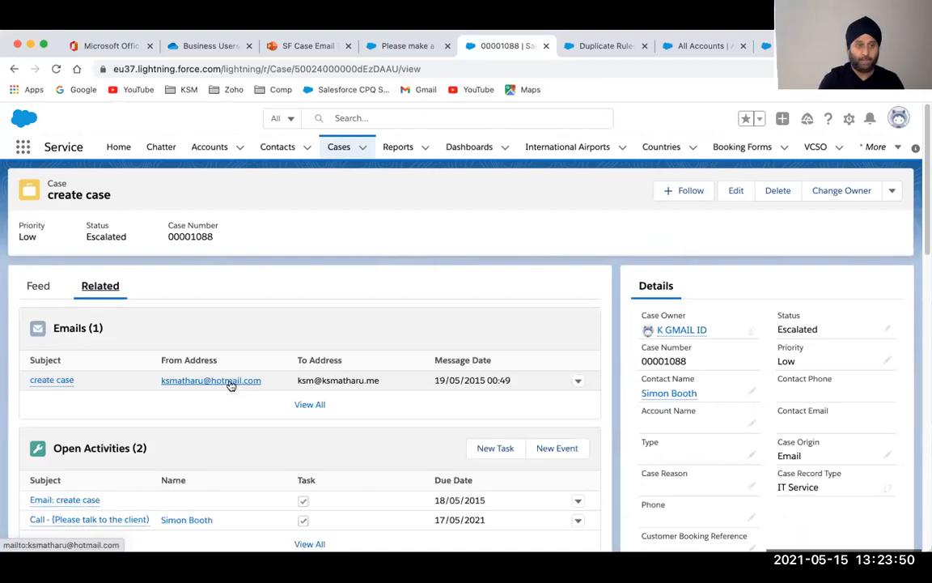
{"action": "scroll", "coordinate": [229, 383], "scroll_direction": "down", "scroll_amount": 2}
{"action": "scroll", "coordinate": [229, 385], "scroll_direction": "down", "scroll_amount": 3}
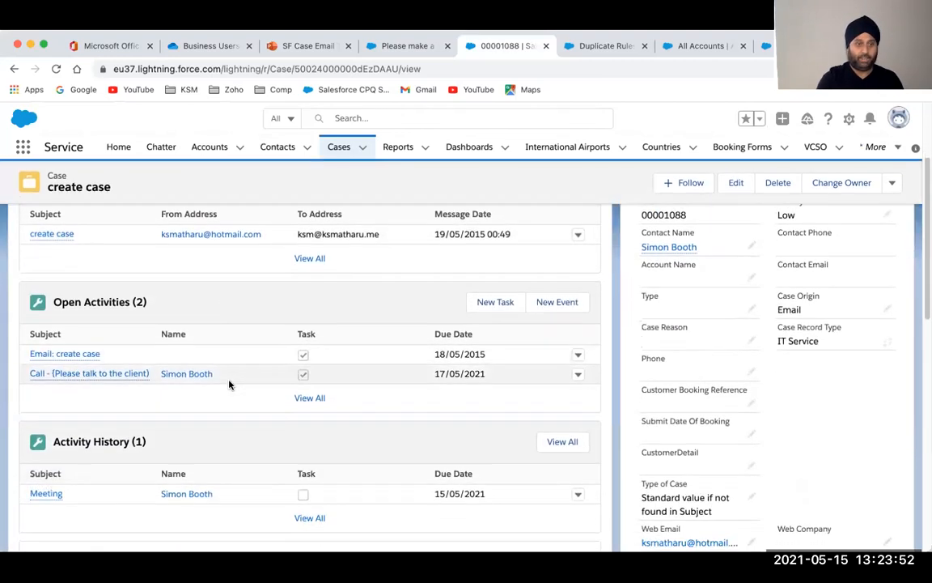
{"action": "scroll", "coordinate": [229, 385], "scroll_direction": "down", "scroll_amount": 1}
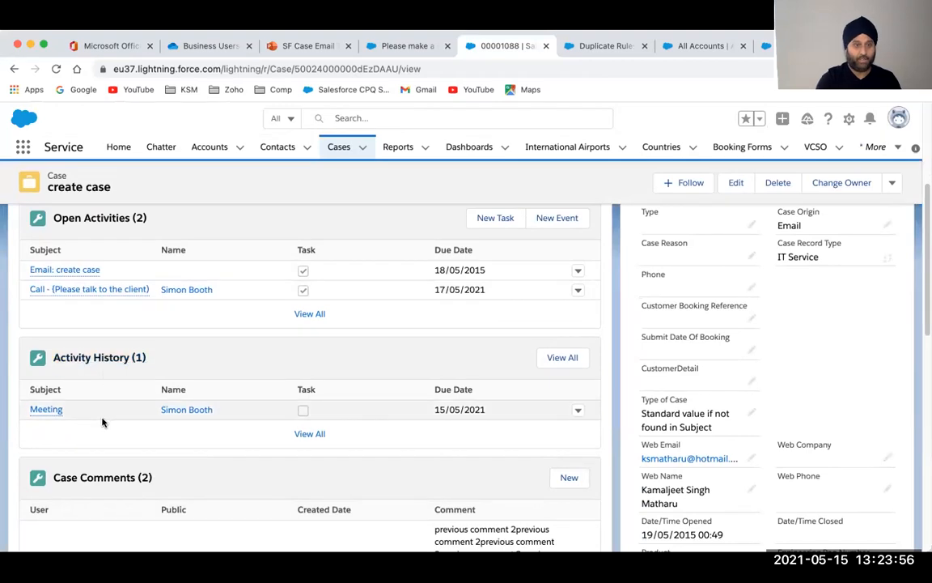
{"action": "scroll", "coordinate": [102, 418], "scroll_direction": "up", "scroll_amount": 2}
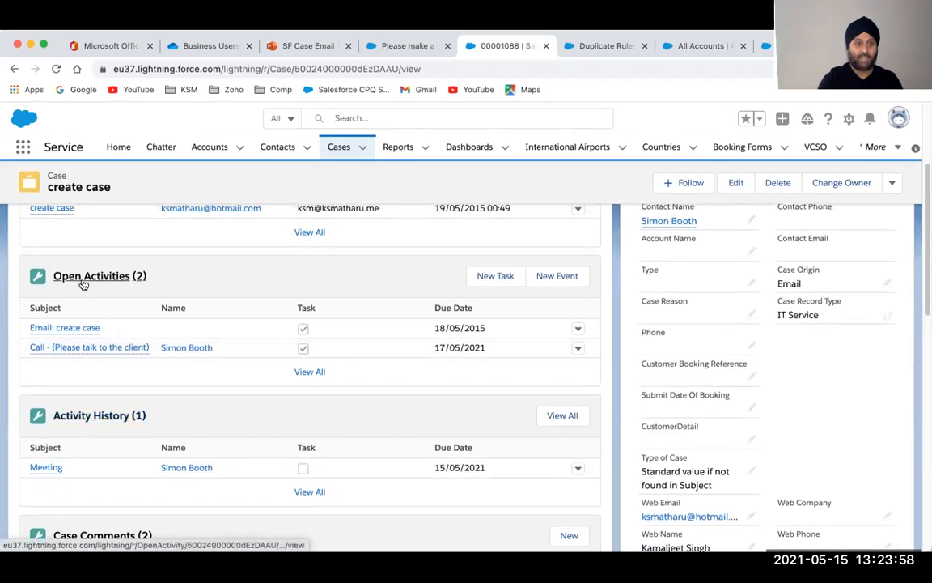
{"action": "scroll", "coordinate": [133, 291], "scroll_direction": "down", "scroll_amount": 10}
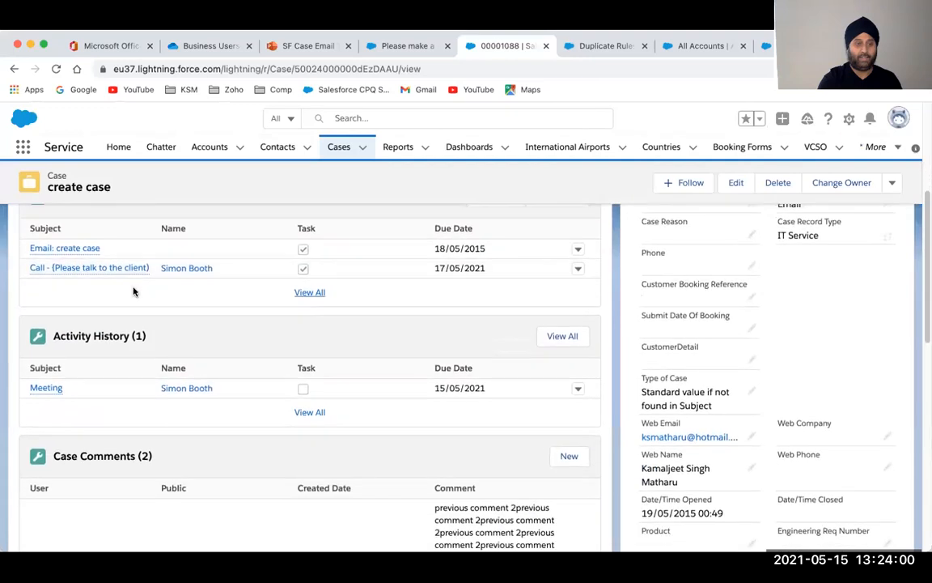
{"action": "scroll", "coordinate": [133, 292], "scroll_direction": "down", "scroll_amount": 1}
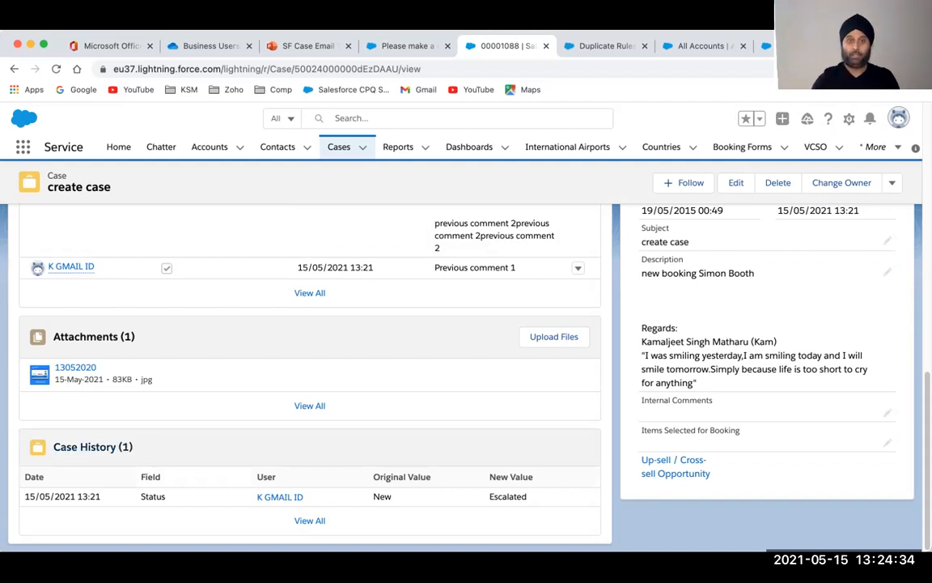
{"action": "scroll", "coordinate": [138, 405], "scroll_direction": "up", "scroll_amount": 5}
{"action": "scroll", "coordinate": [137, 405], "scroll_direction": "up", "scroll_amount": 8}
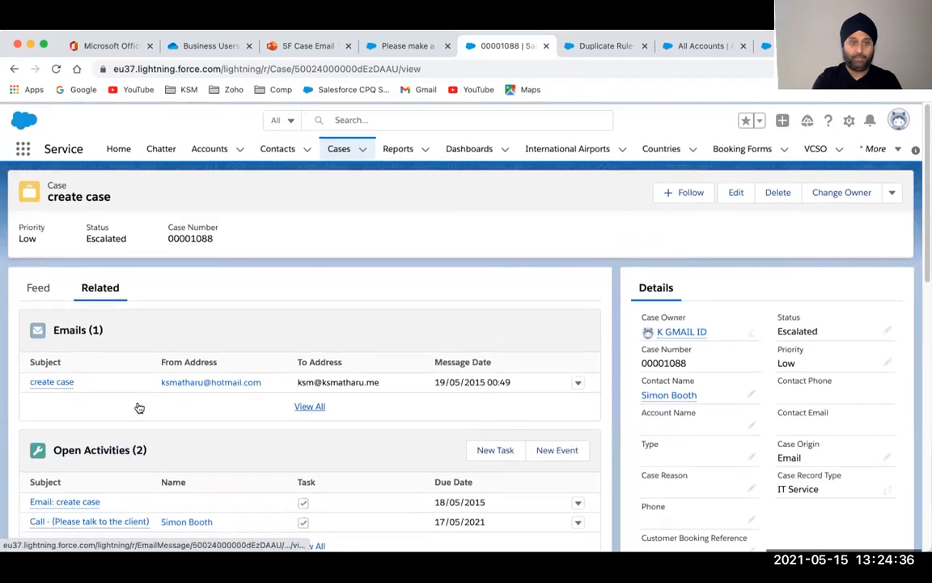
Browse the case Feed, topped by the Meeting event and the Escalated status update
{"action": "left_click", "coordinate": [40, 288]}
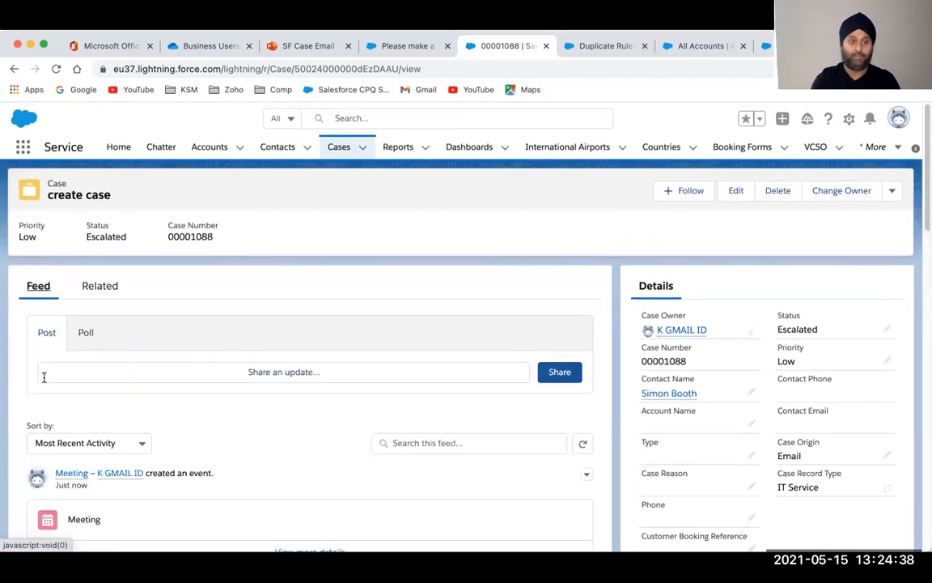
{"action": "scroll", "coordinate": [43, 375], "scroll_direction": "down", "scroll_amount": 1}
{"action": "scroll", "coordinate": [44, 377], "scroll_direction": "down", "scroll_amount": 4}
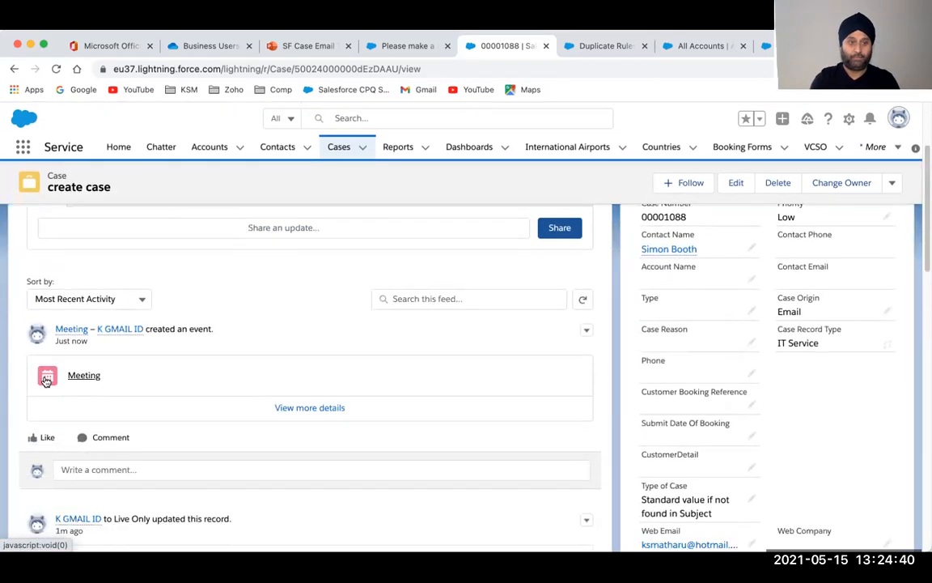
{"action": "scroll", "coordinate": [44, 381], "scroll_direction": "down", "scroll_amount": 3}
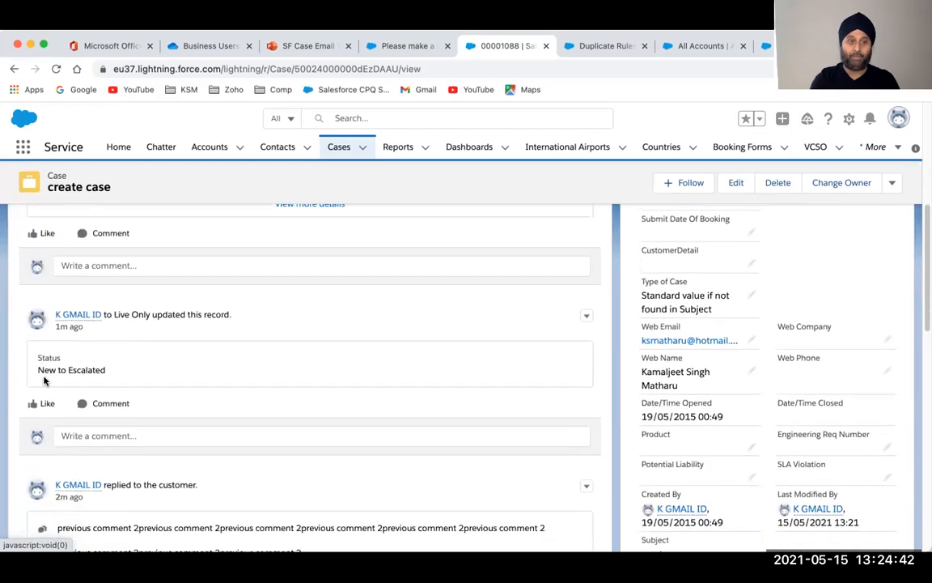
{"action": "scroll", "coordinate": [44, 380], "scroll_direction": "down", "scroll_amount": 3}
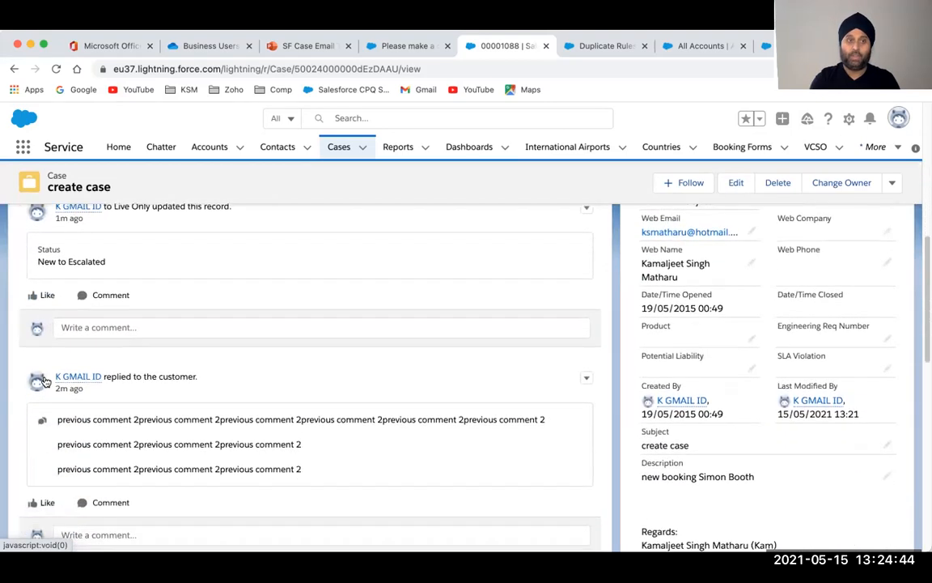
{"action": "scroll", "coordinate": [45, 380], "scroll_direction": "down", "scroll_amount": 3}
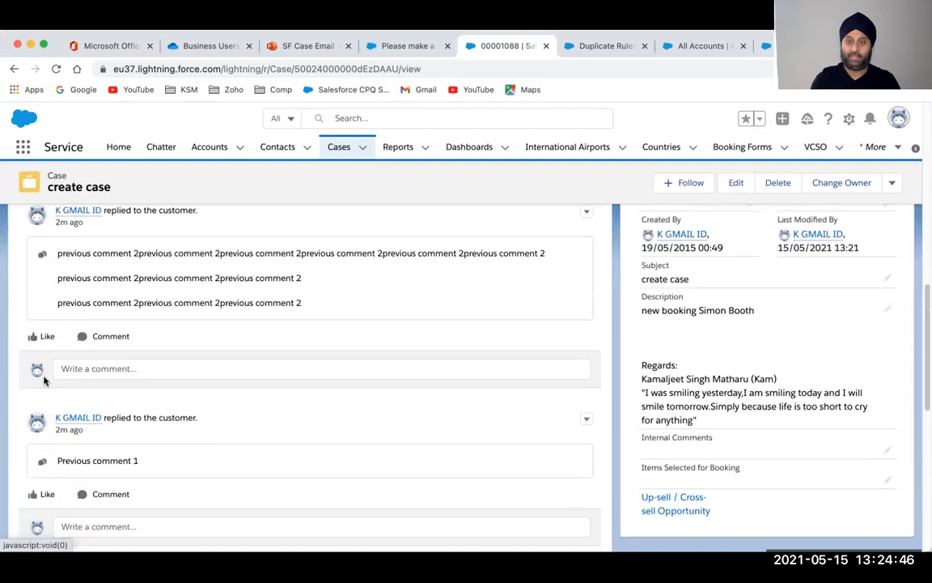
{"action": "scroll", "coordinate": [45, 381], "scroll_direction": "up", "scroll_amount": 9}
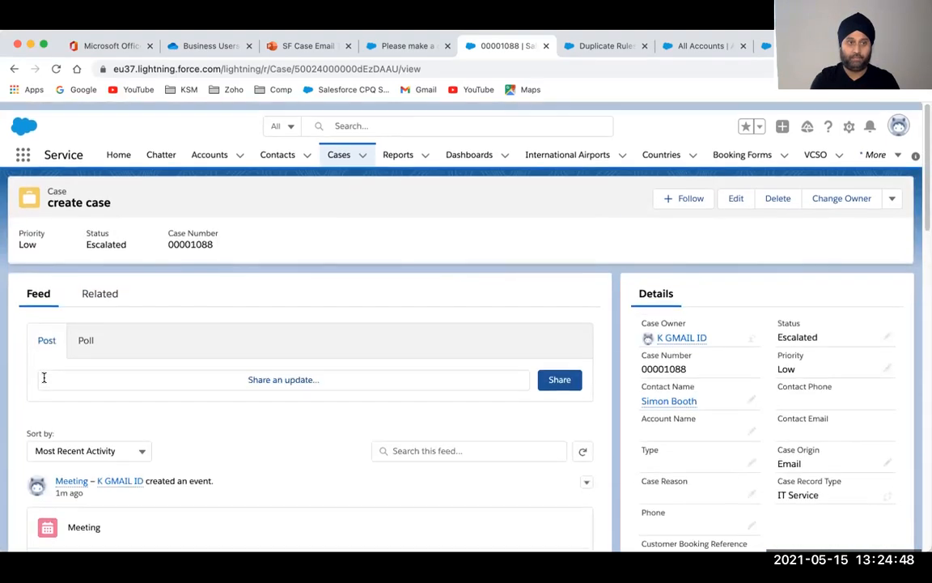
Share a 'my thoughts' post on the case feed with an @-mention of a colleague
{"action": "left_click", "coordinate": [75, 382]}
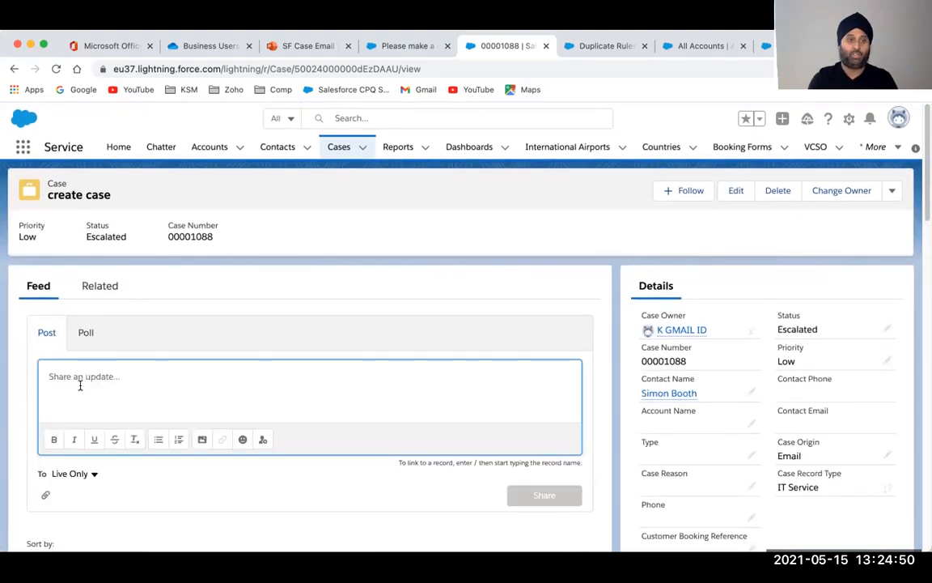
{"action": "type", "text": "my "}
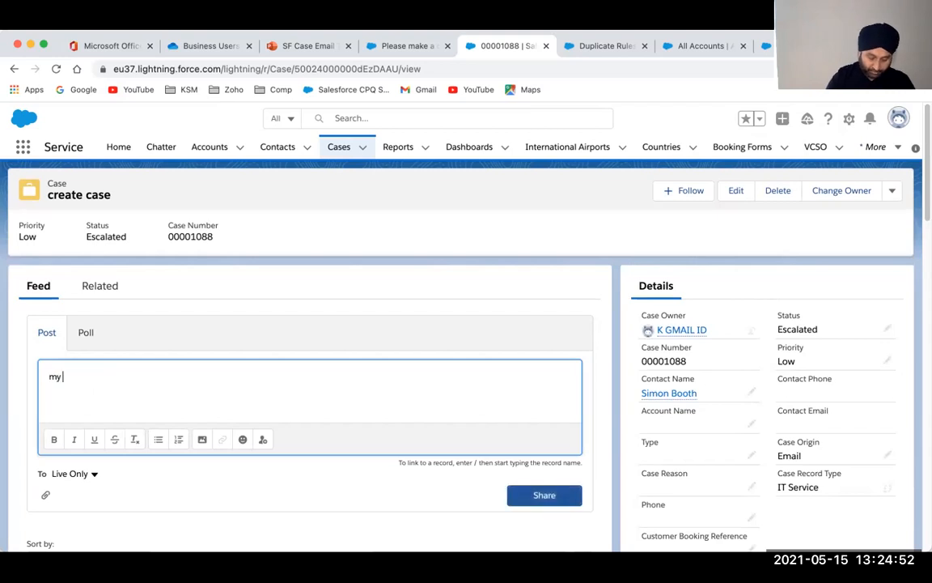
{"action": "type", "text": "thoughts @"}
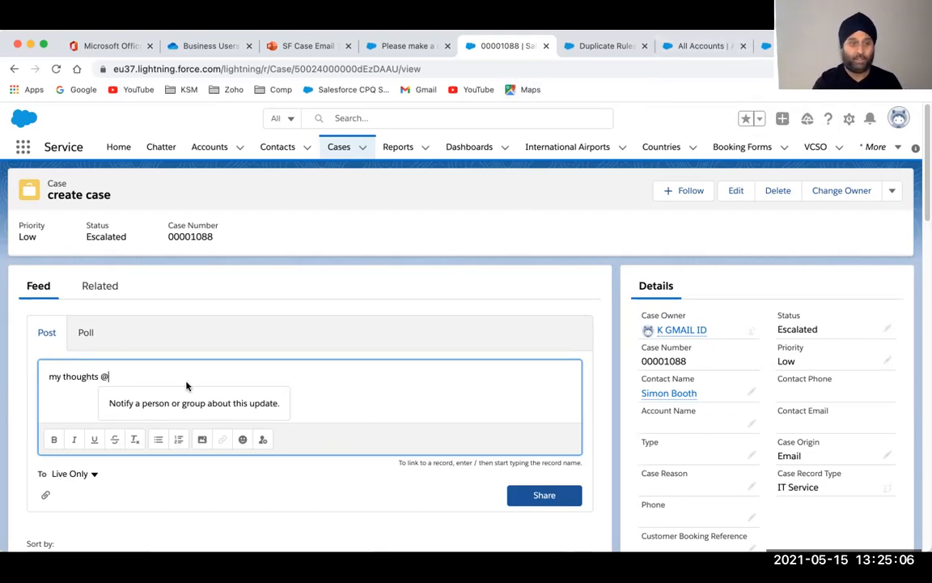
{"action": "type", "text": "as"}
{"action": "key", "text": "BackSpace"}
{"action": "key", "text": "BackSpace"}
{"action": "type", "text": "am"}
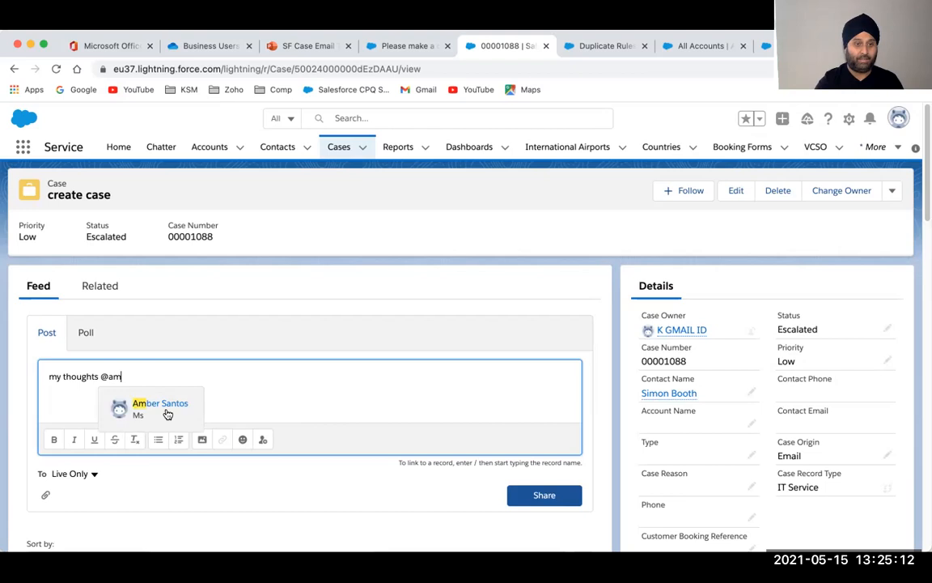
{"action": "left_click", "coordinate": [162, 407]}
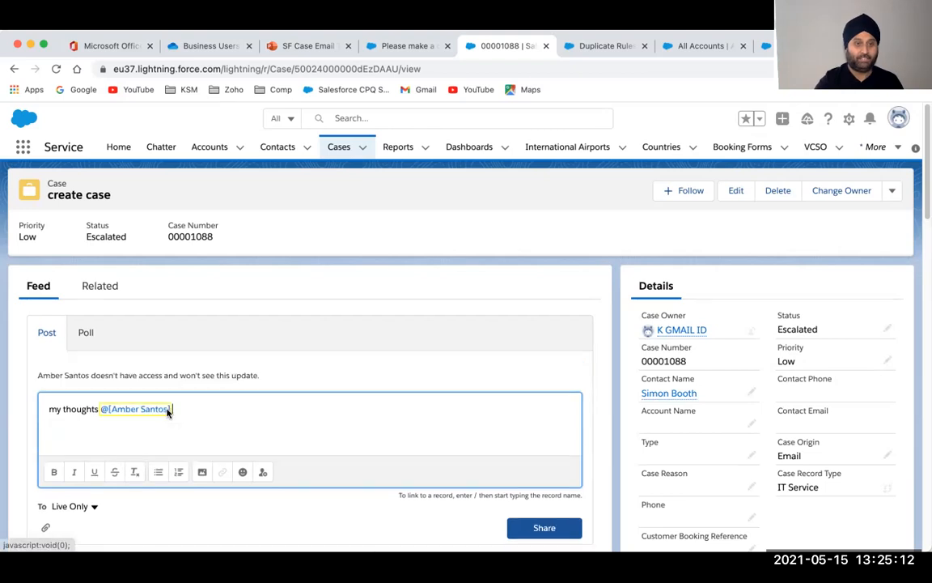
{"action": "left_click", "coordinate": [544, 534]}
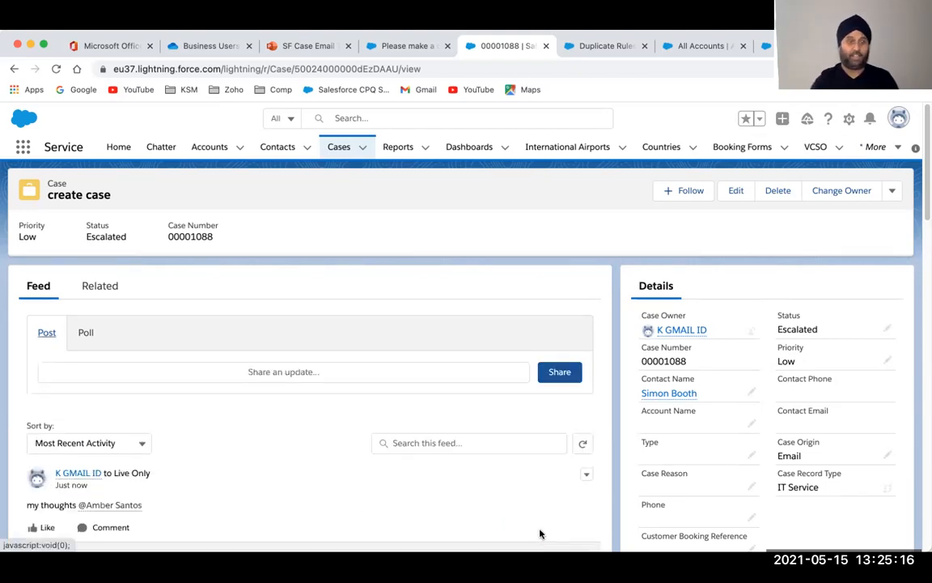
Return to the PowerPoint presentation's Questions slide
{"action": "scroll", "coordinate": [218, 435], "scroll_direction": "down", "scroll_amount": 2}
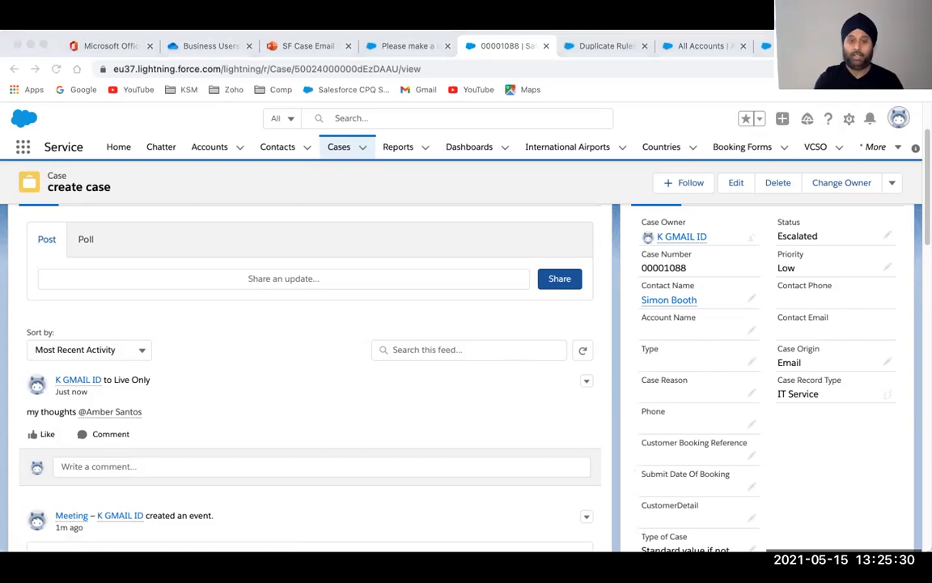
{"action": "left_click", "coordinate": [293, 555]}
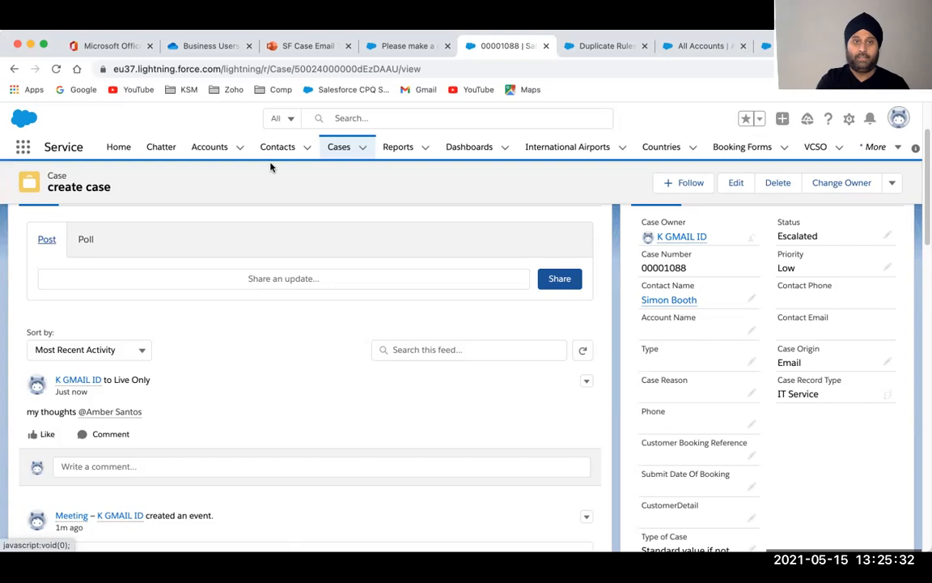
{"action": "left_click", "coordinate": [311, 45]}
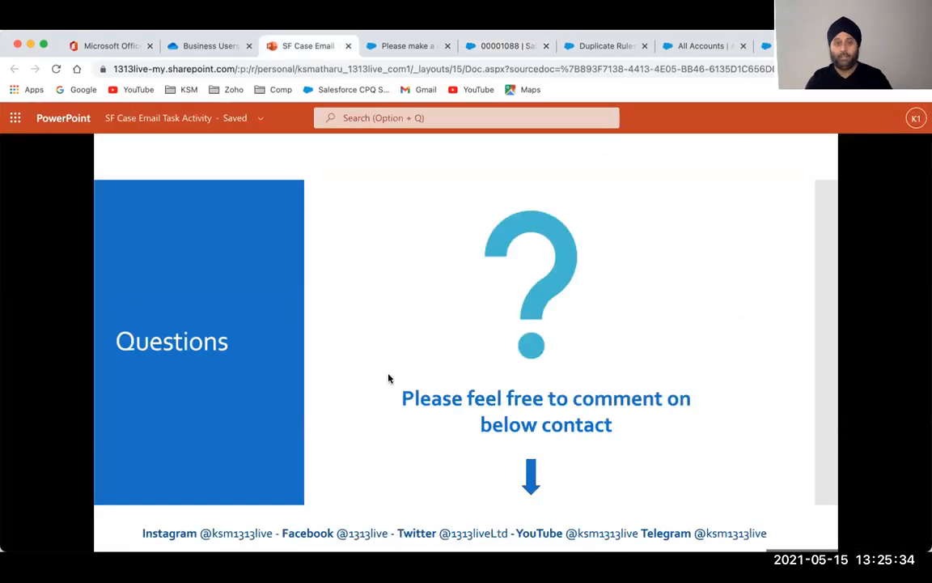